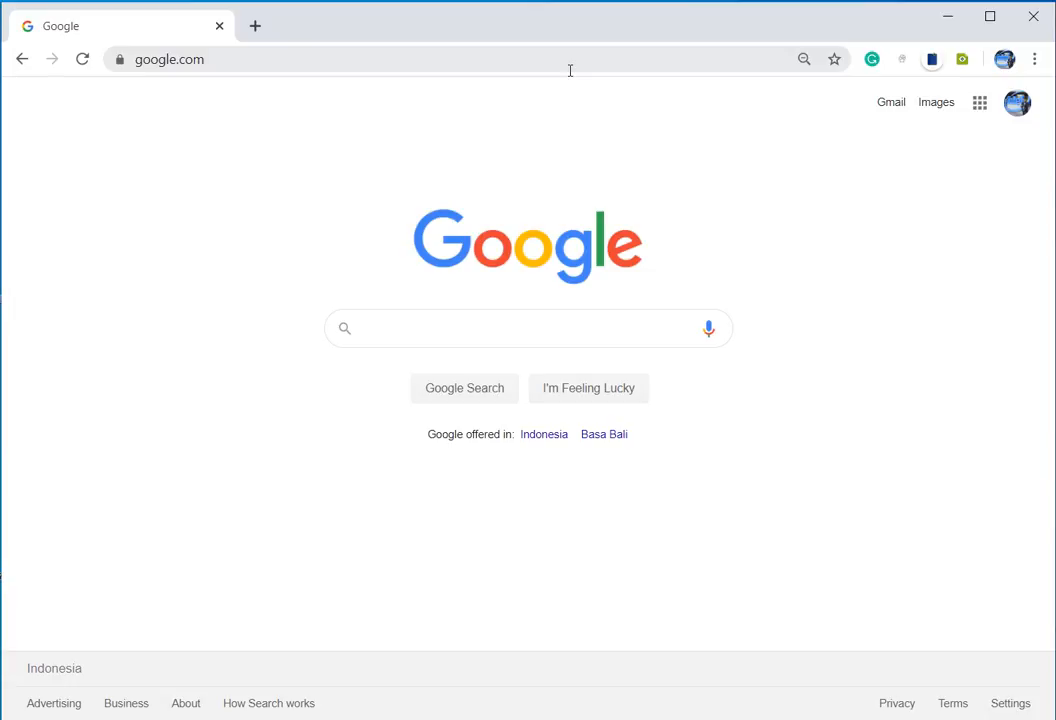
# Step: Go to classroom.google.com to open the Google Classroom home page
pyautogui.write('classroom.')
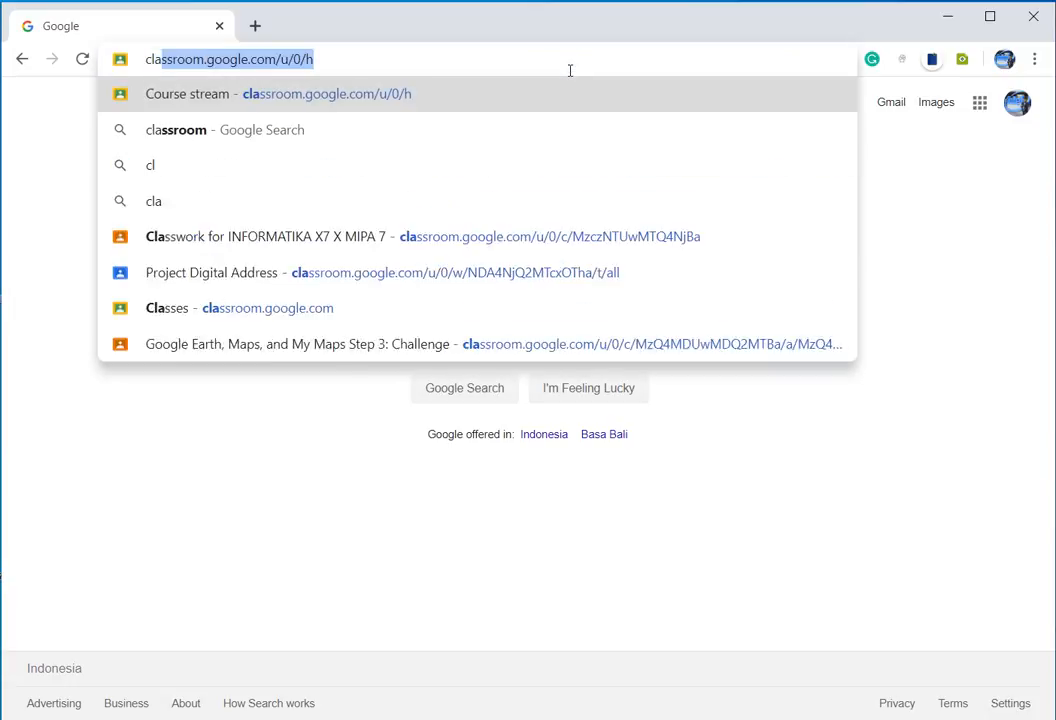
pyautogui.press('Right')
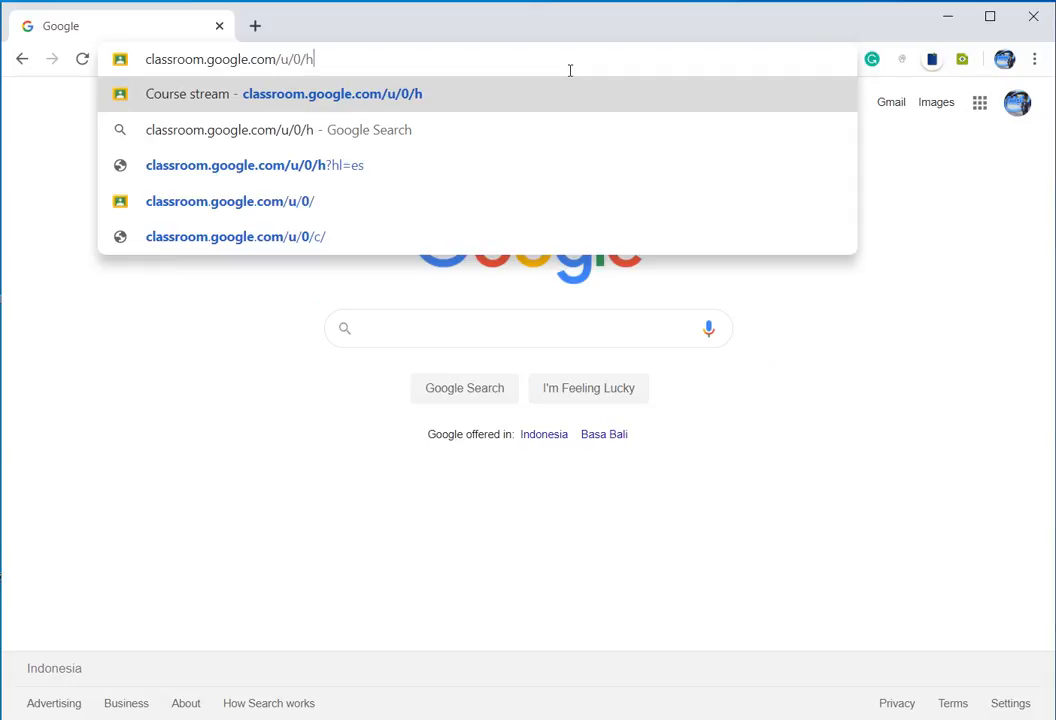
pyautogui.press('BackSpace')
pyautogui.press('BackSpace')
pyautogui.press('BackSpace')
pyautogui.press('BackSpace')
pyautogui.press('BackSpace')
pyautogui.press('BackSpace')
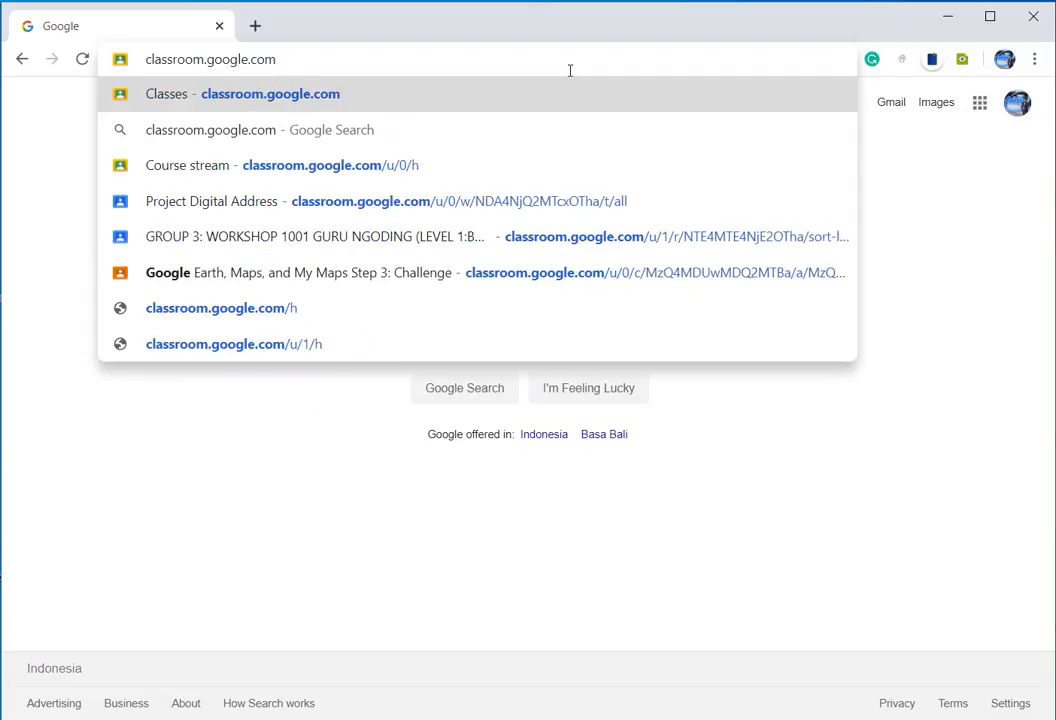
pyautogui.press('Return')
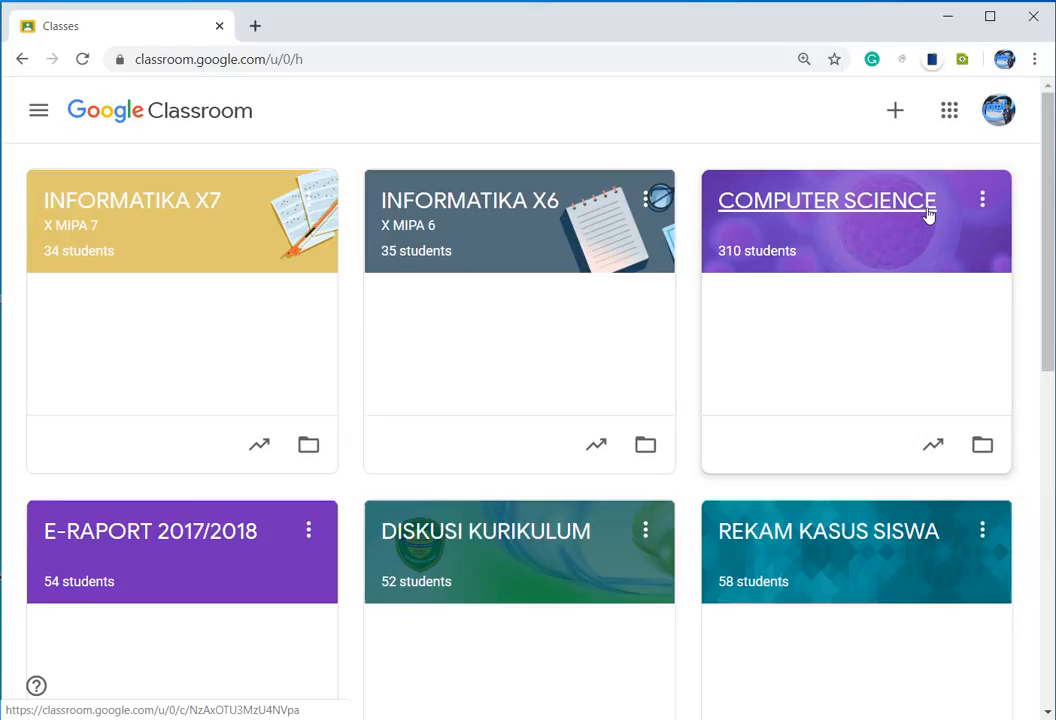
# Step: Create a class named "Informatika XI" with section, subject and room left blank, and dismiss the student invitation tip
pyautogui.click(896, 116)
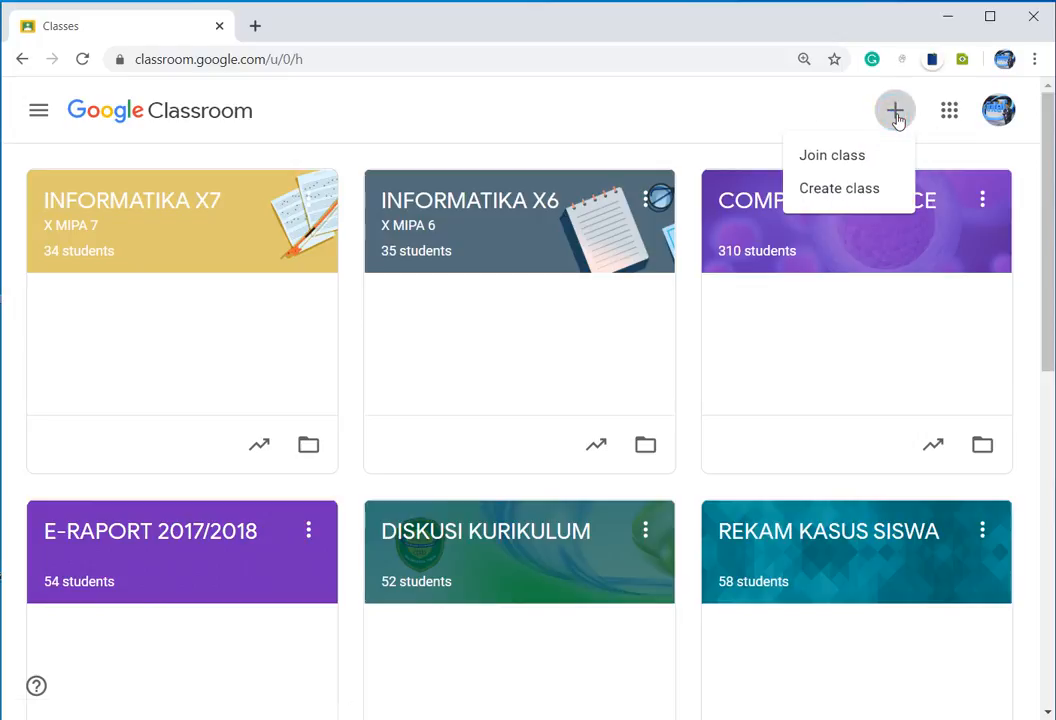
pyautogui.click(872, 200)
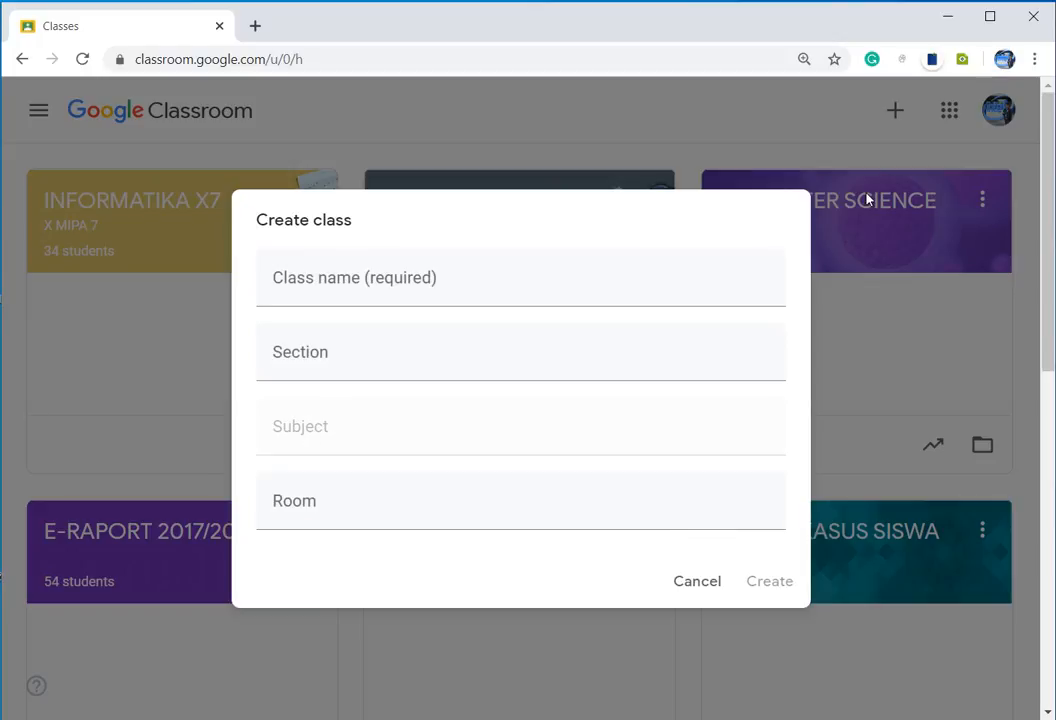
pyautogui.click(385, 281)
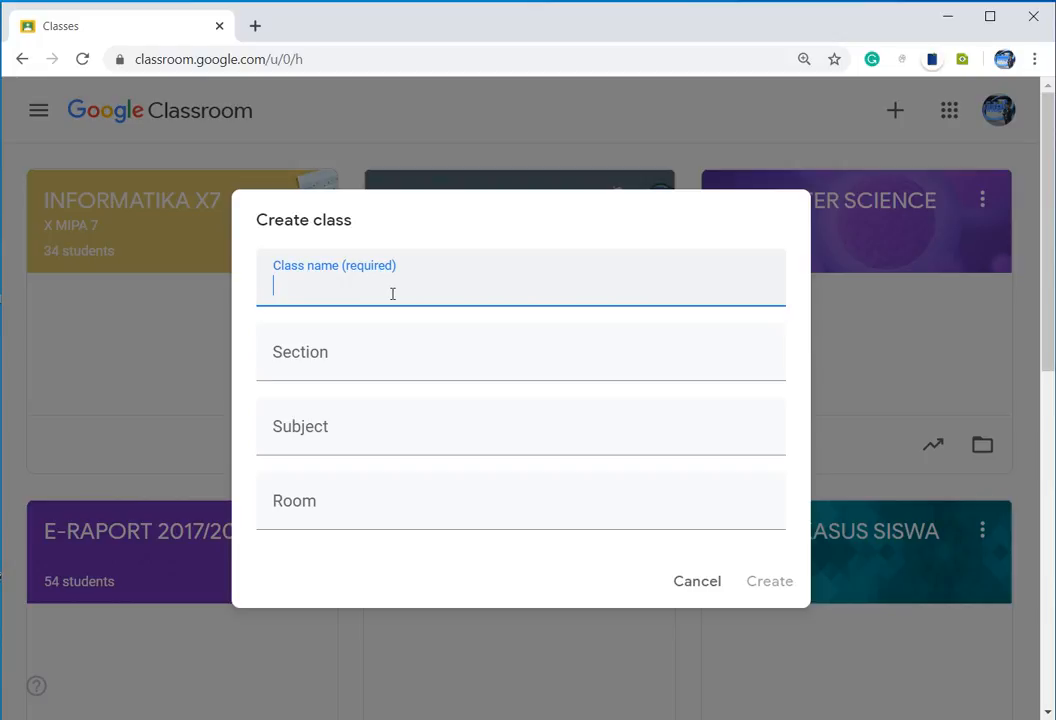
pyautogui.write('Informatik')
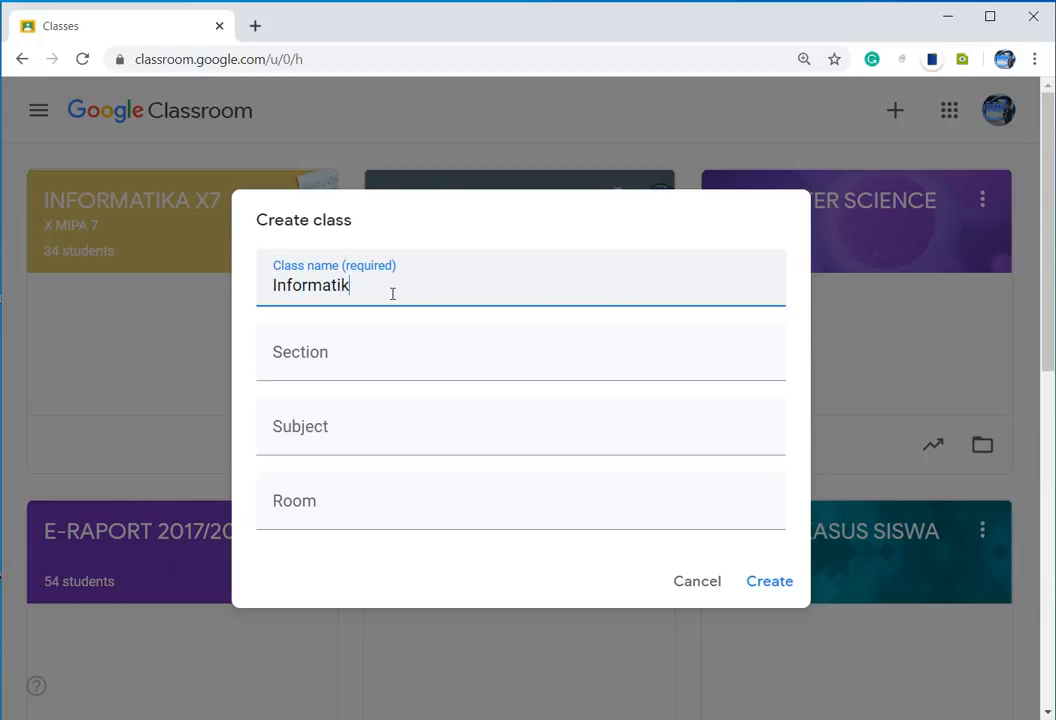
pyautogui.write('a XI')
pyautogui.click(354, 371)
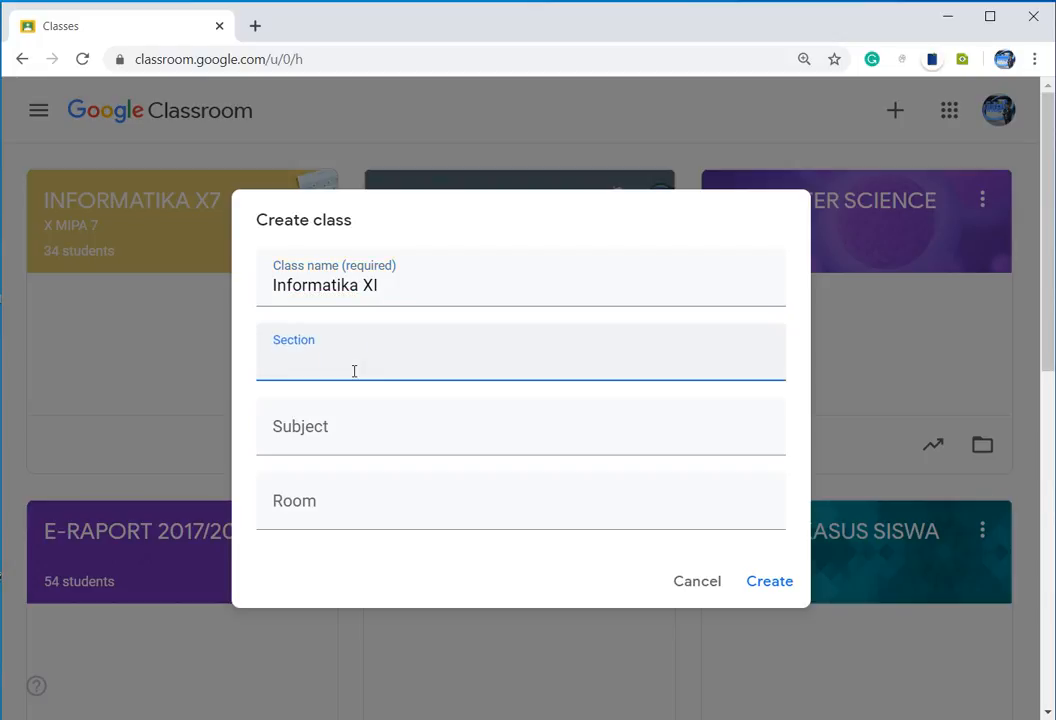
pyautogui.click(333, 428)
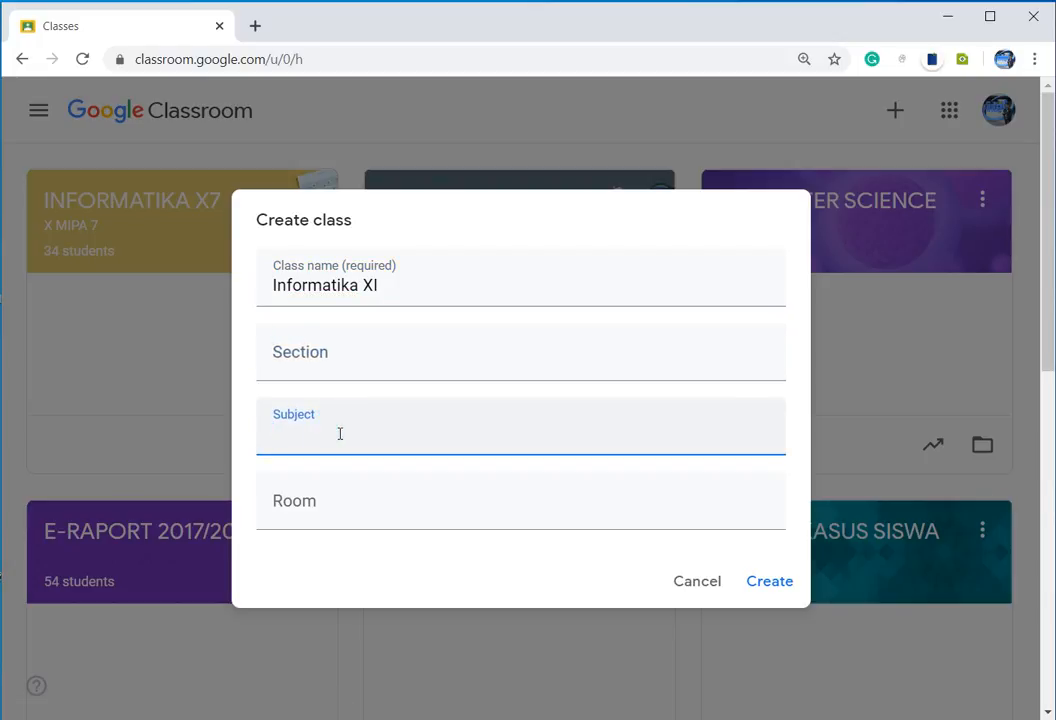
pyautogui.click(319, 511)
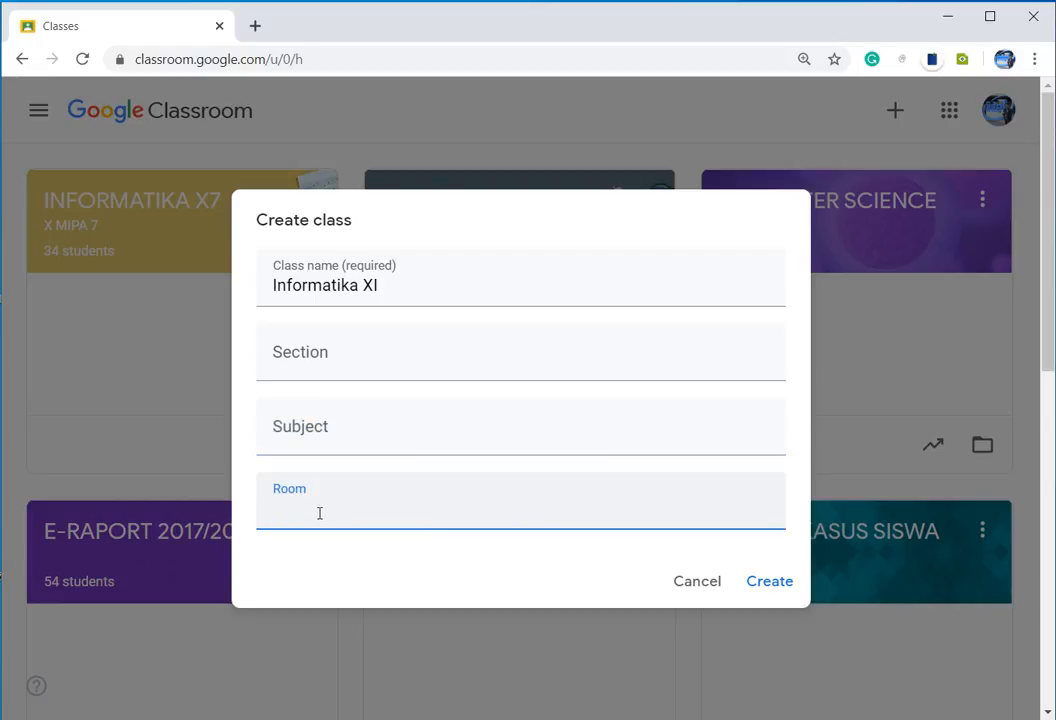
pyautogui.click(785, 584)
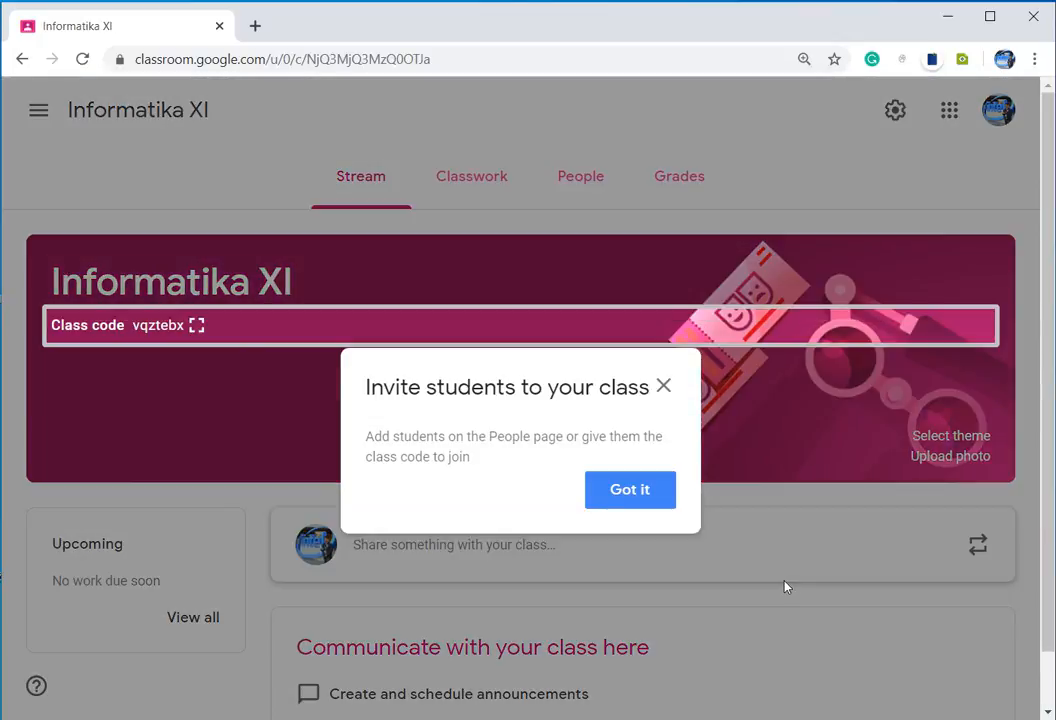
pyautogui.click(667, 389)
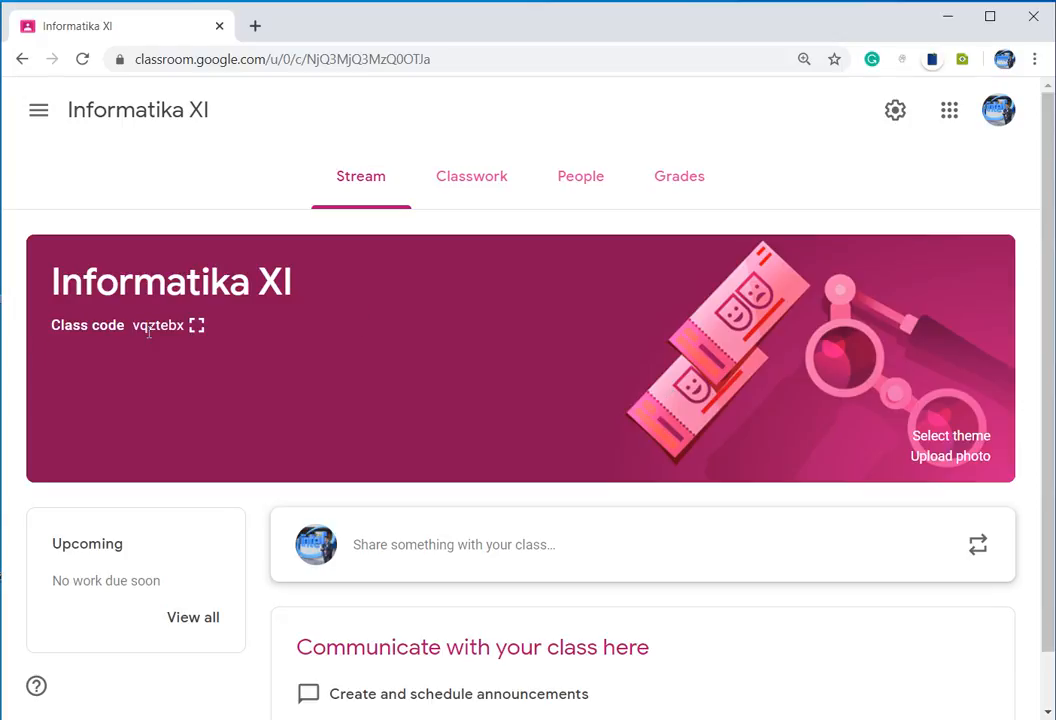
# Step: Highlight the class code in the stream banner and open the class's People page
pyautogui.moveTo(140, 331)
pyautogui.mouseDown()
pyautogui.moveTo(181, 337)
pyautogui.moveTo(189, 349)
pyautogui.moveTo(133, 330)
pyautogui.mouseUp()
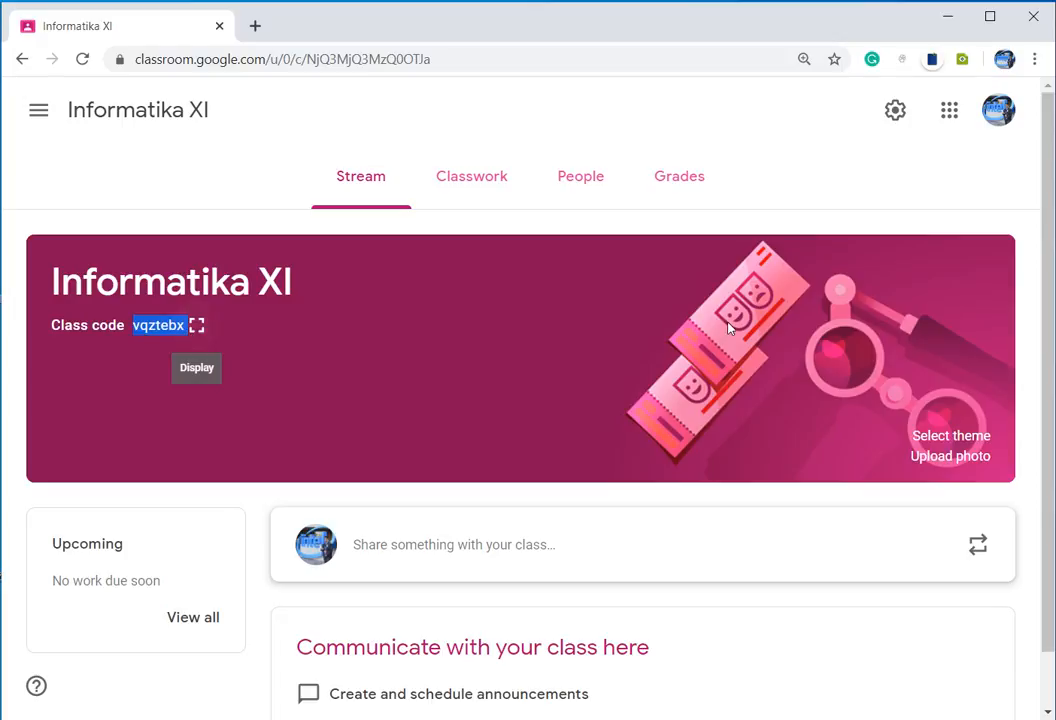
pyautogui.click(589, 189)
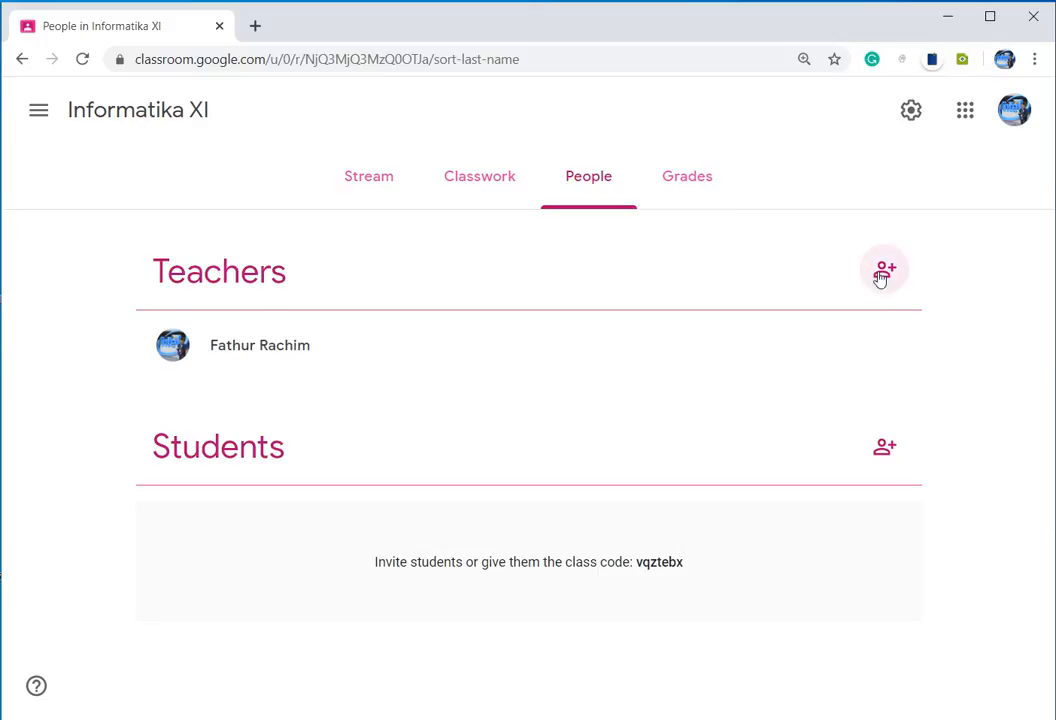
pyautogui.click(880, 271)
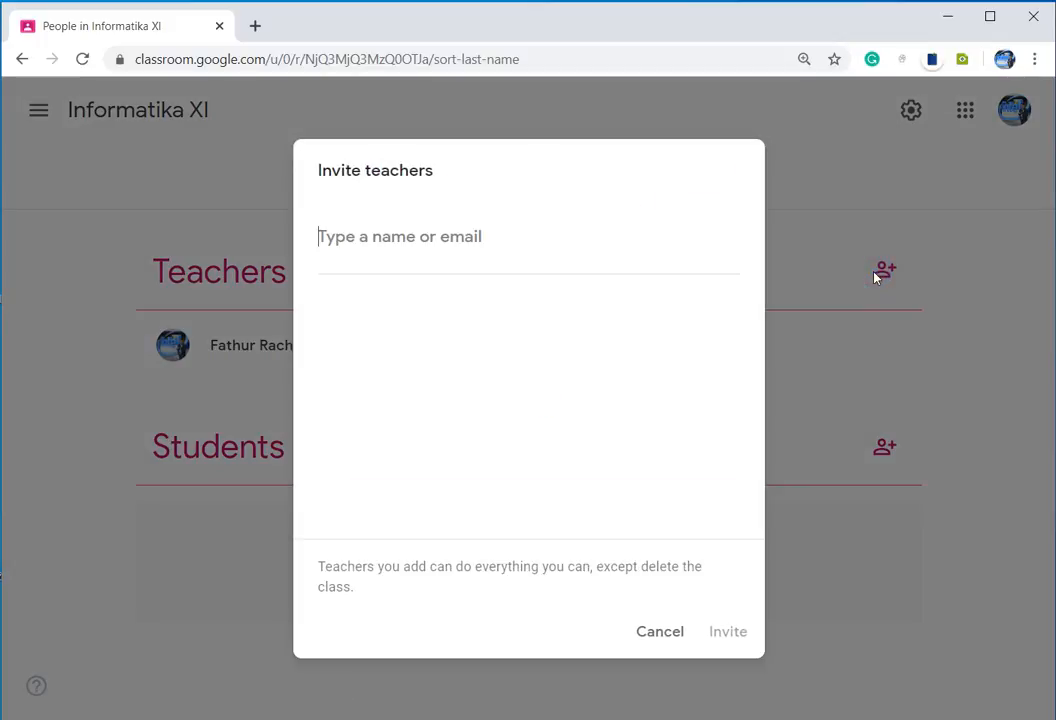
pyautogui.click(435, 242)
pyautogui.write('erni')
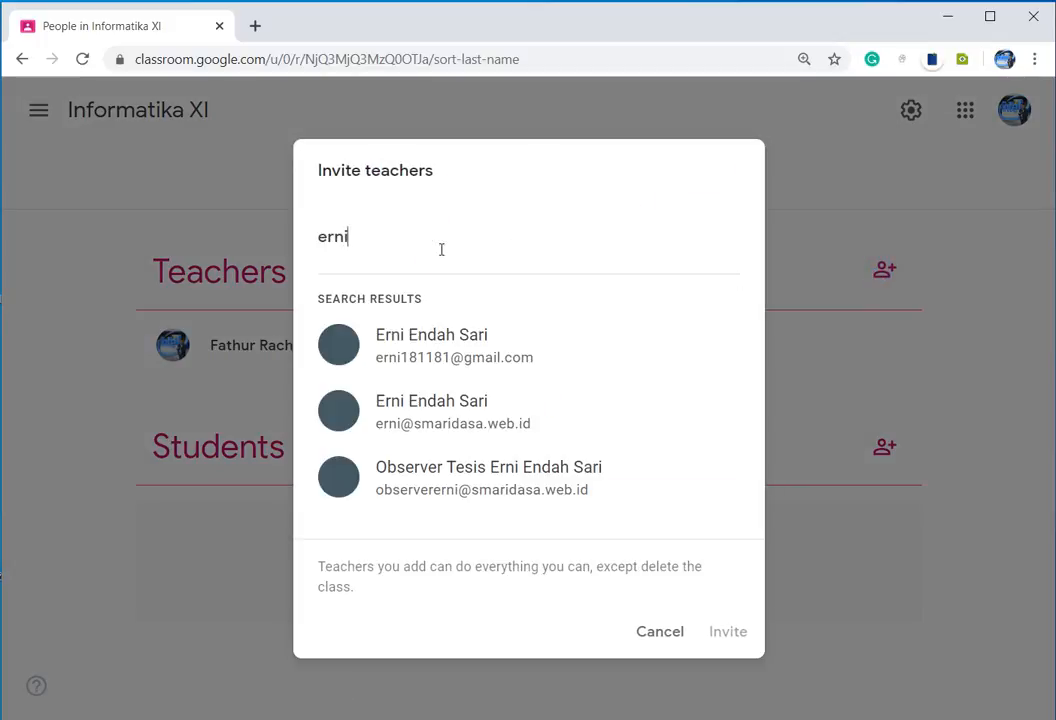
pyautogui.click(503, 425)
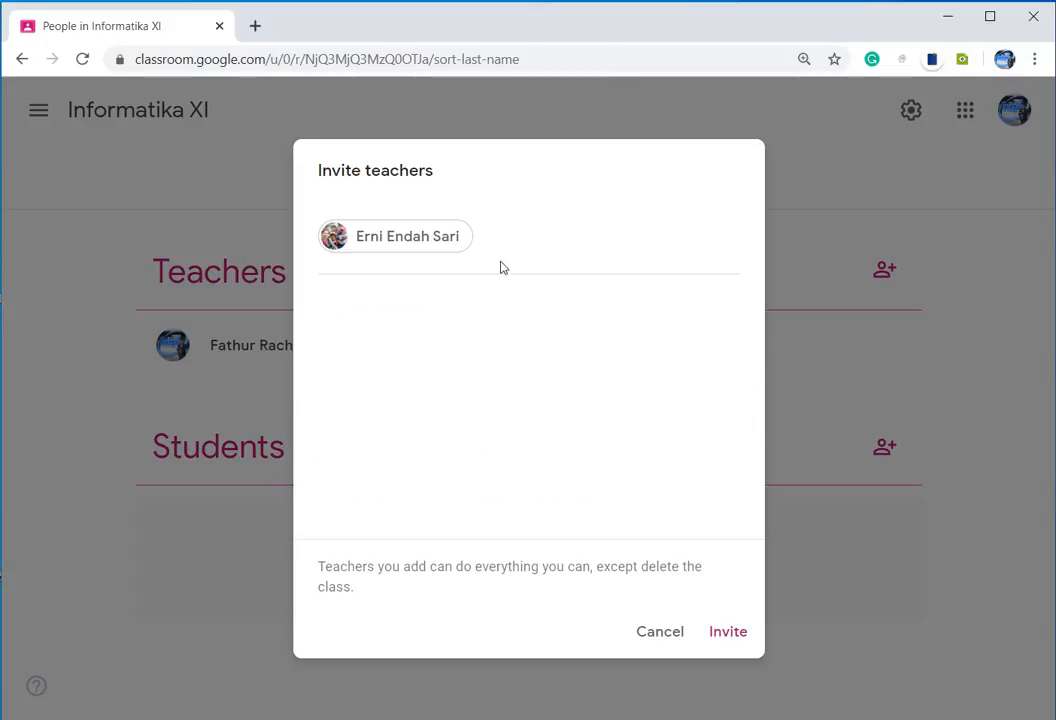
pyautogui.click(543, 266)
pyautogui.click(535, 251)
pyautogui.press('BackSpace')
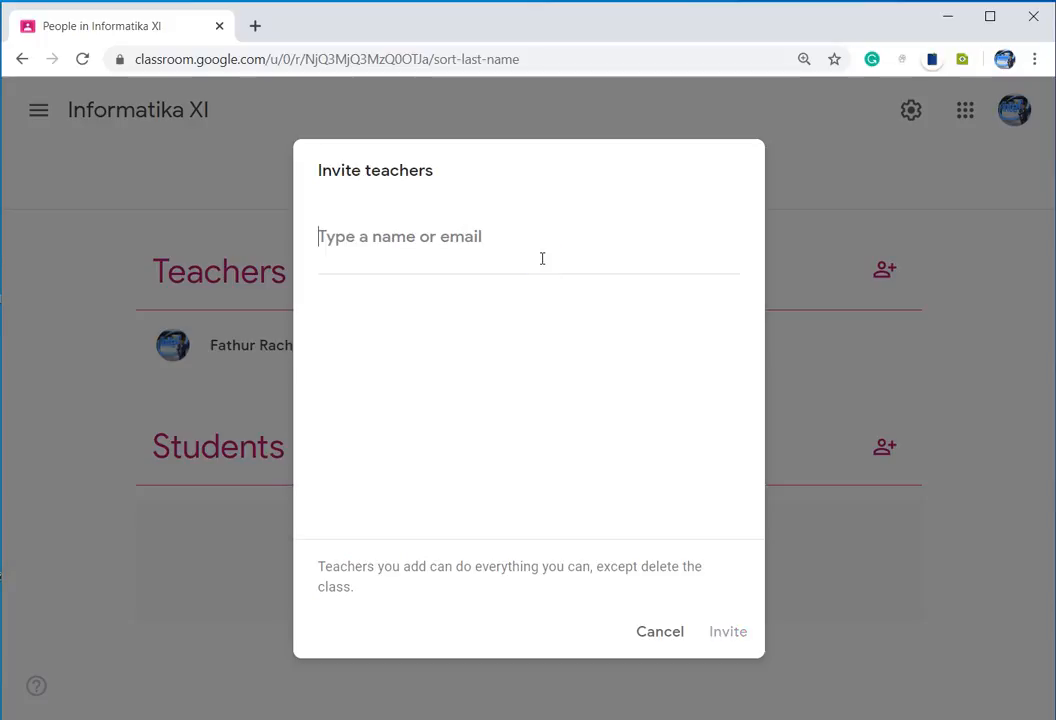
pyautogui.click(671, 631)
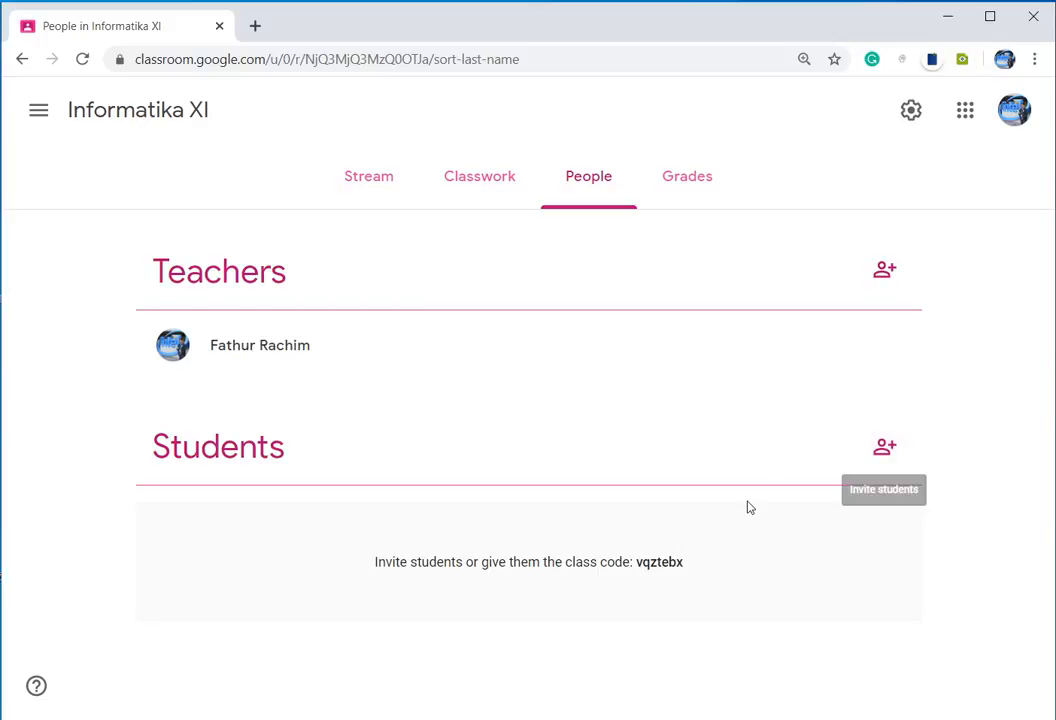
# Step: Highlight the class code under Students and return to the class stream
pyautogui.moveTo(637, 563); pyautogui.dragTo(685, 577)
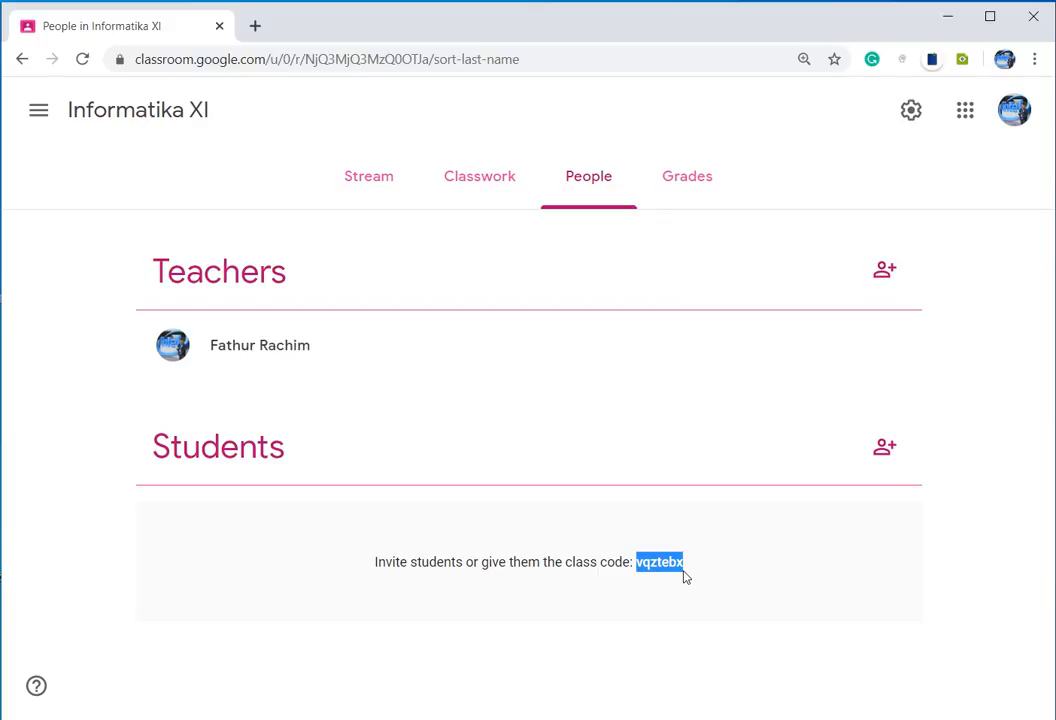
pyautogui.click(378, 182)
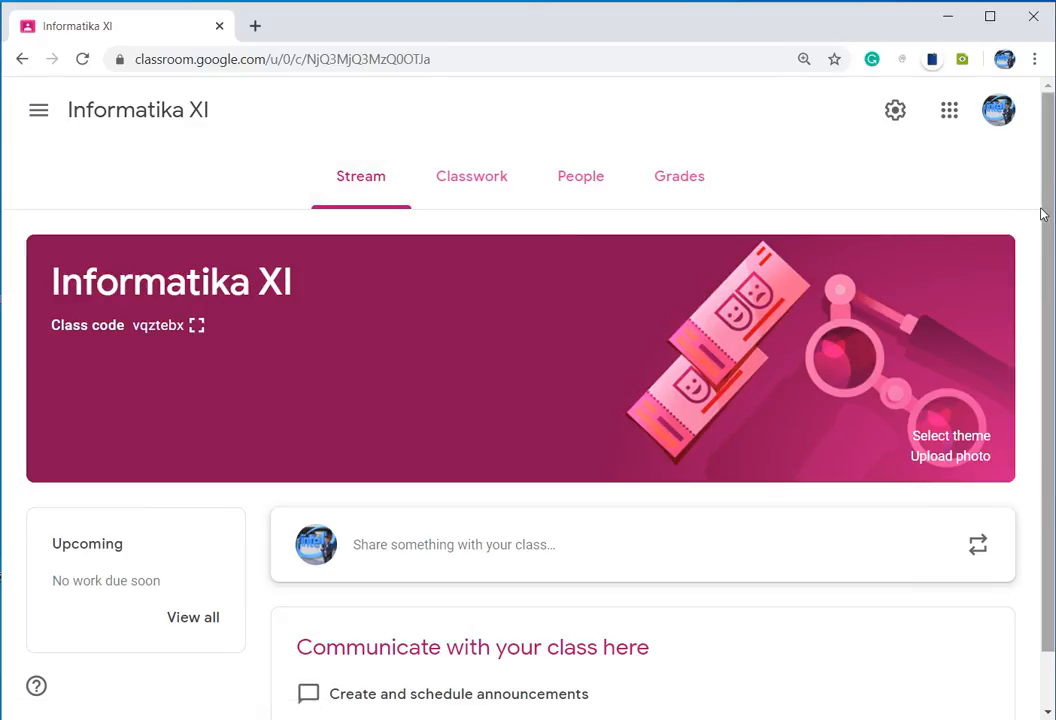
# Step: Start a new stream announcement for Informatika XI and check its student audience options, keeping All students
pyautogui.moveTo(1048, 219); pyautogui.dragTo(1048, 243)
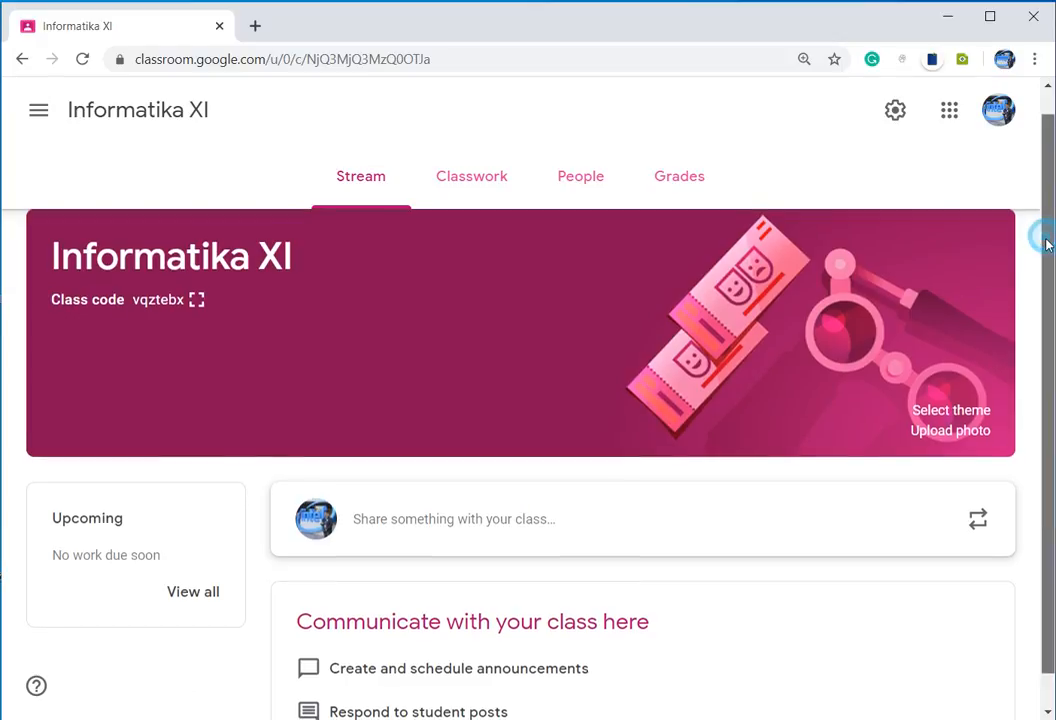
pyautogui.moveTo(1046, 243); pyautogui.dragTo(1048, 280)
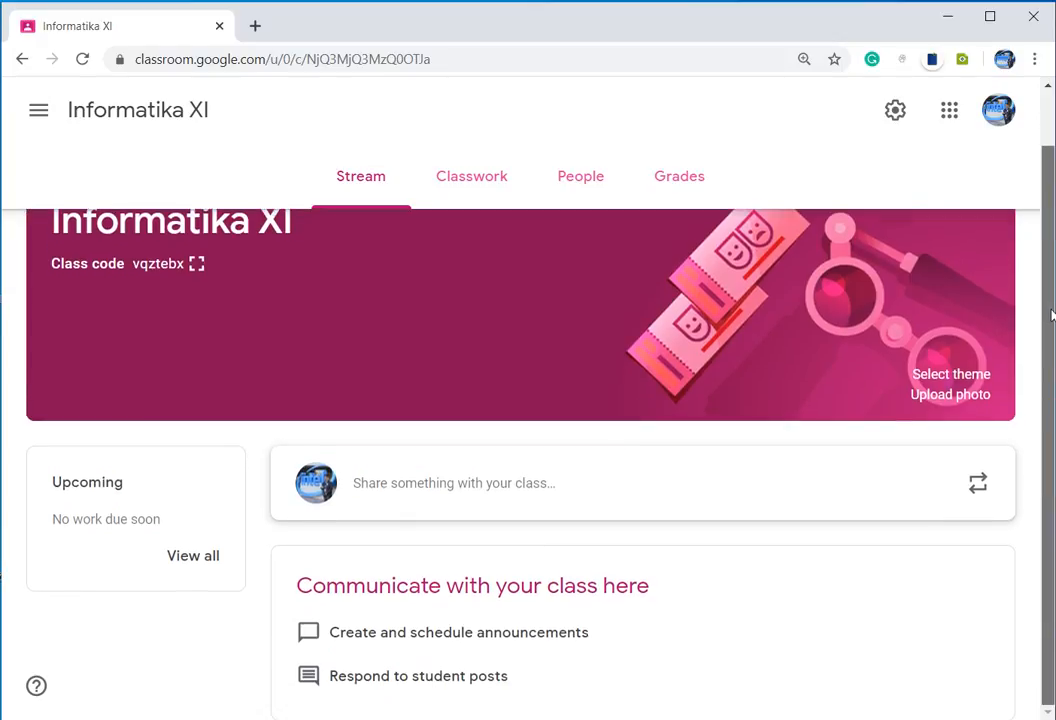
pyautogui.click(426, 488)
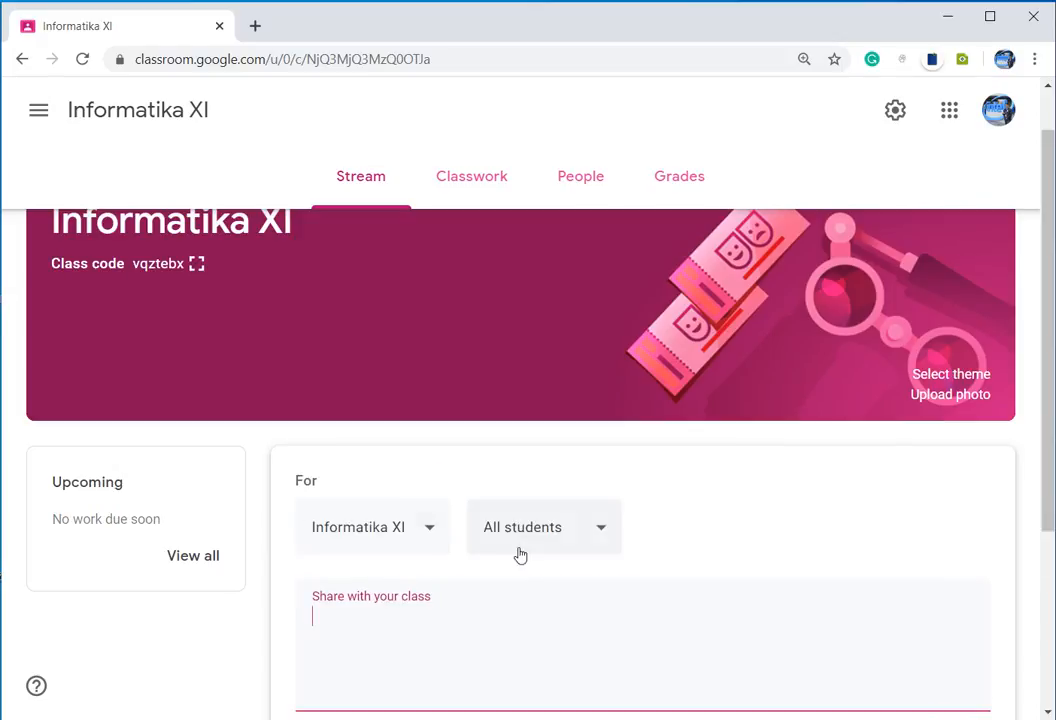
pyautogui.click(589, 540)
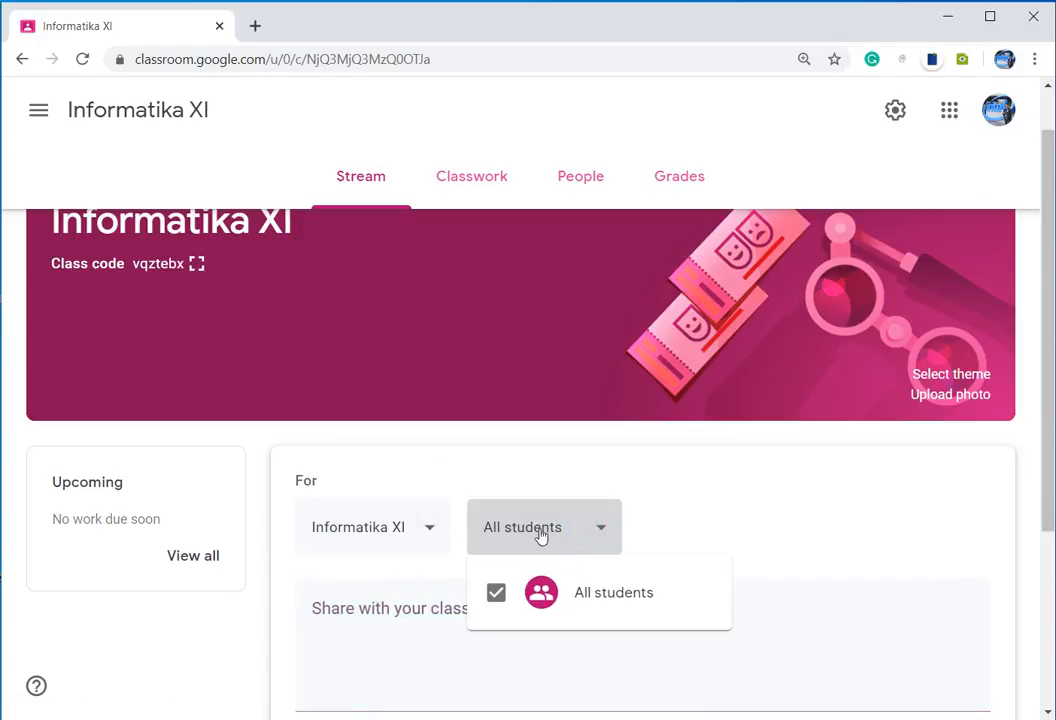
pyautogui.click(440, 531)
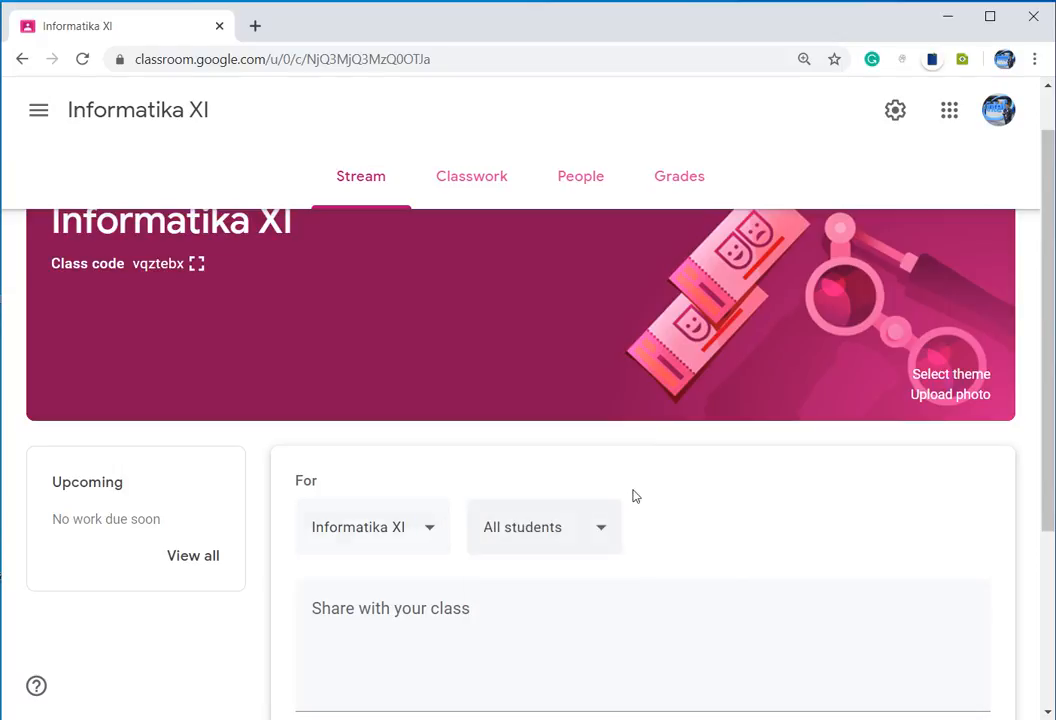
# Step: Enter the announcement text "Mohon kepada siswa agar mengikuti tahapan dan materi sesuai urutan yang ada pada classwork/tugas kelas."
pyautogui.scroll(-2, 1050, 392)
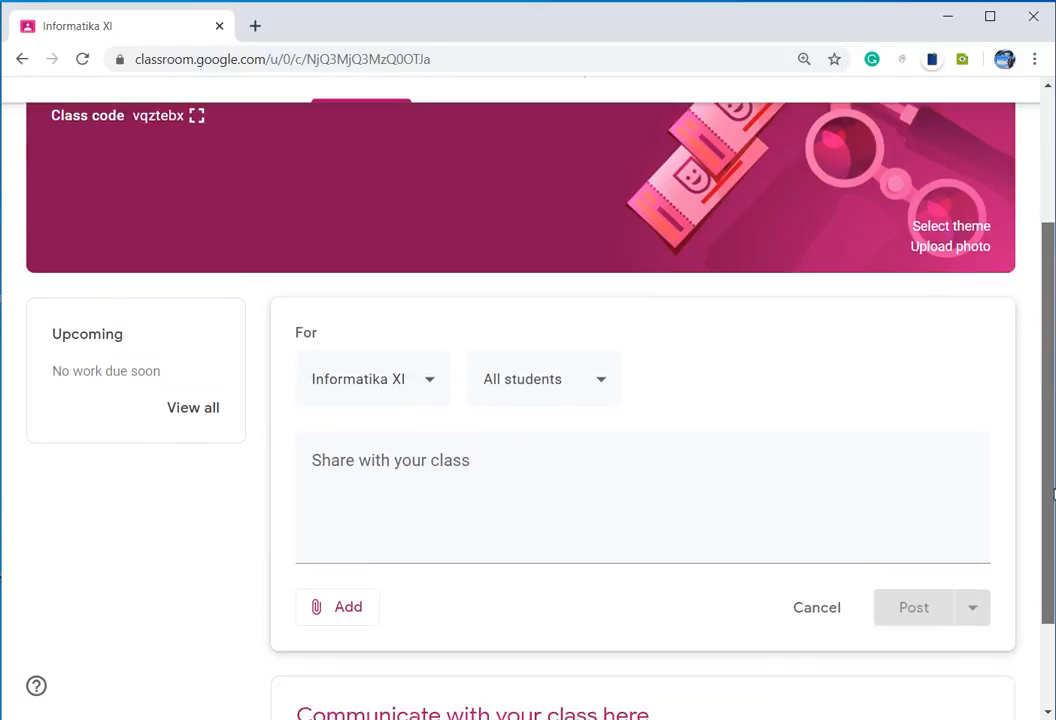
pyautogui.click(563, 424)
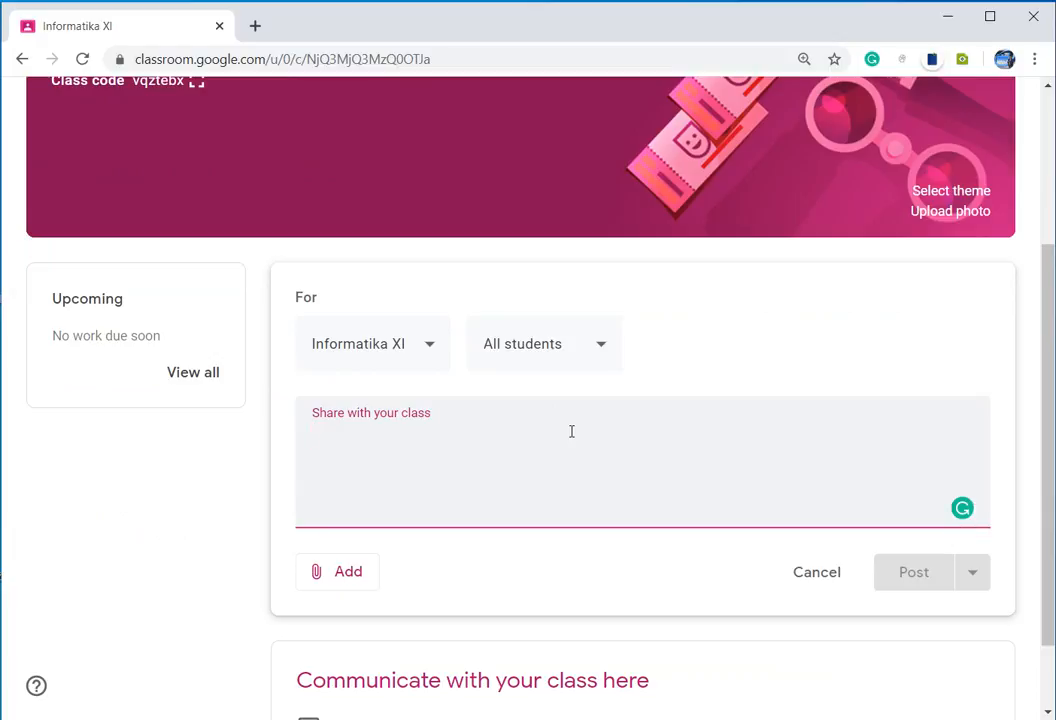
pyautogui.write('Moho')
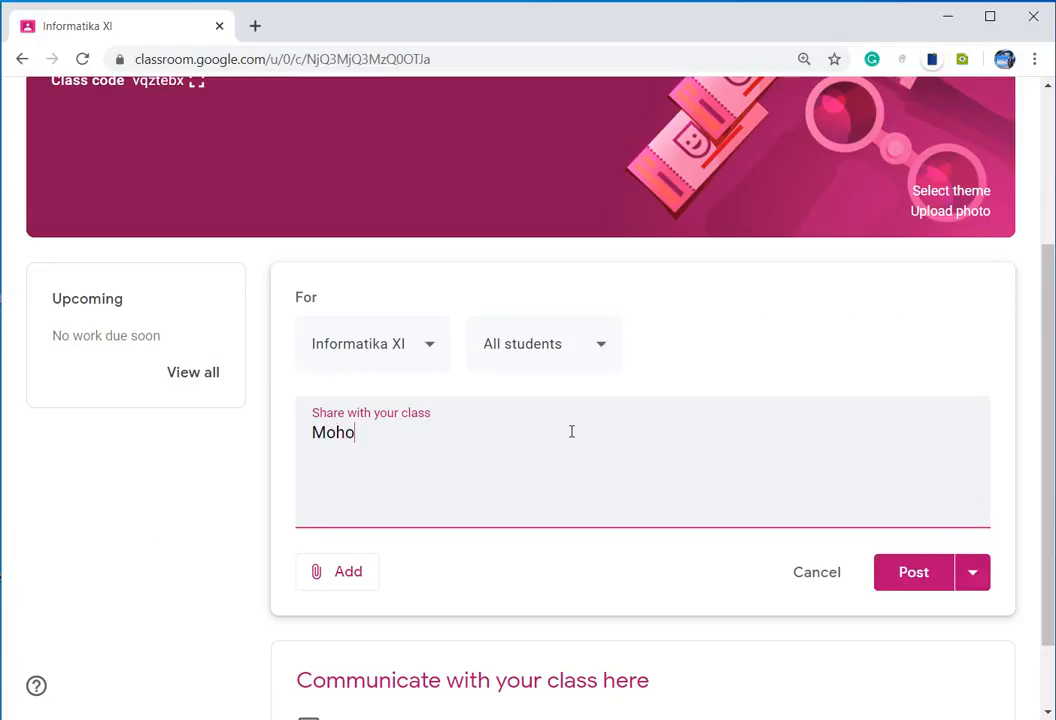
pyautogui.write('n kepada siswa')
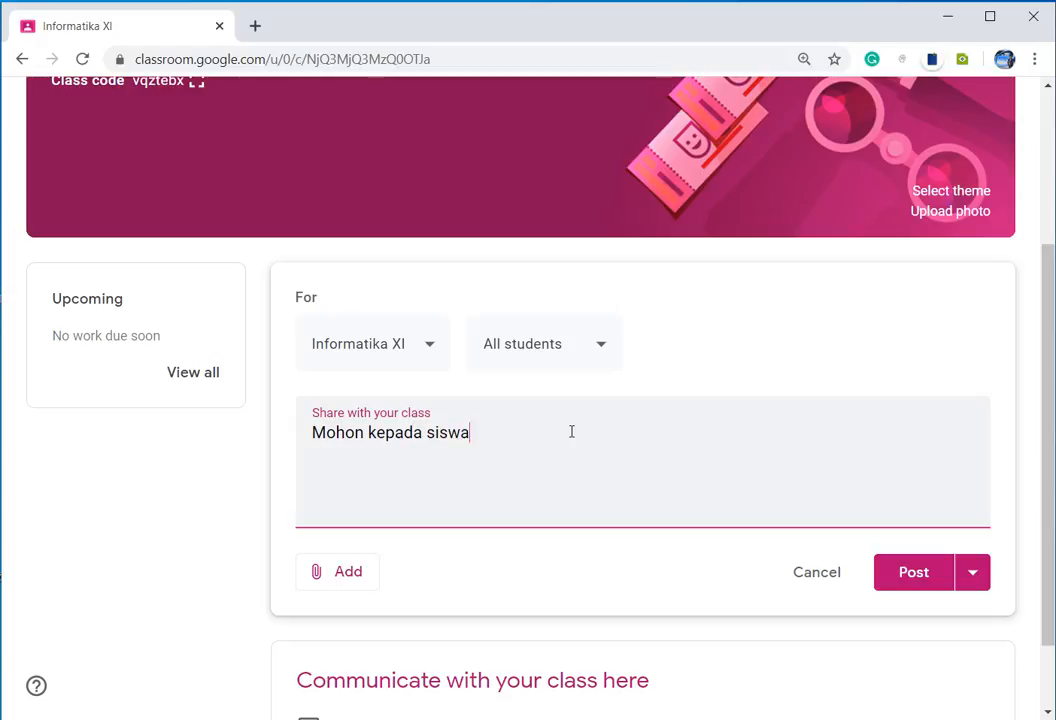
pyautogui.write(' agar mengikuti ')
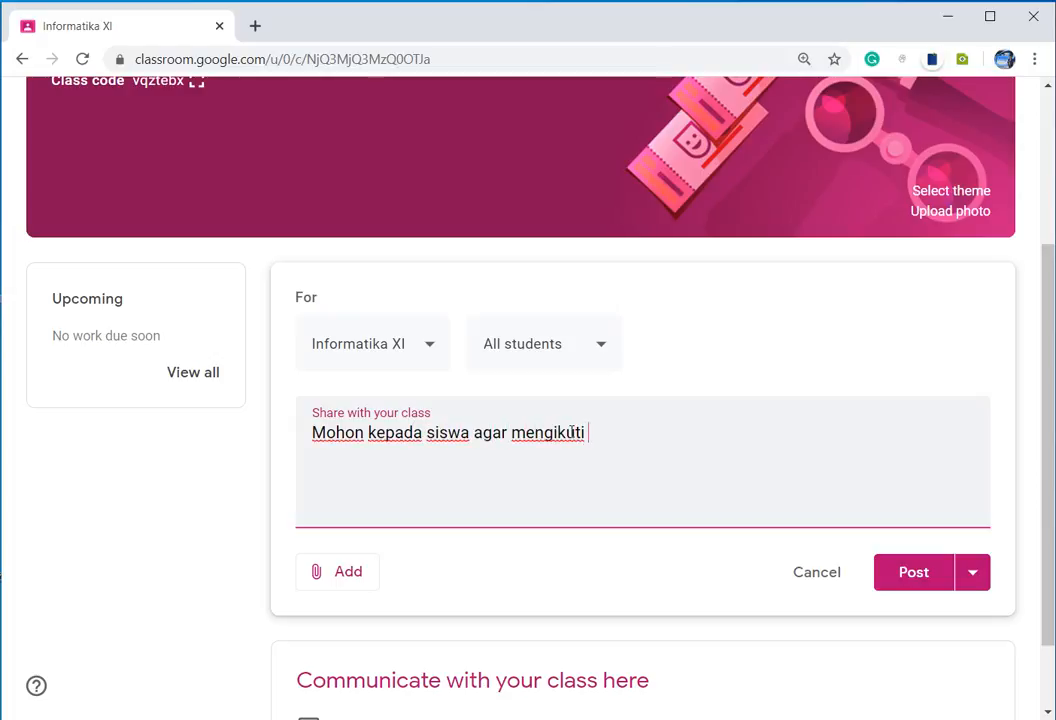
pyautogui.write('tahapan dan materi sesuai urutan yang ada pada classwor')
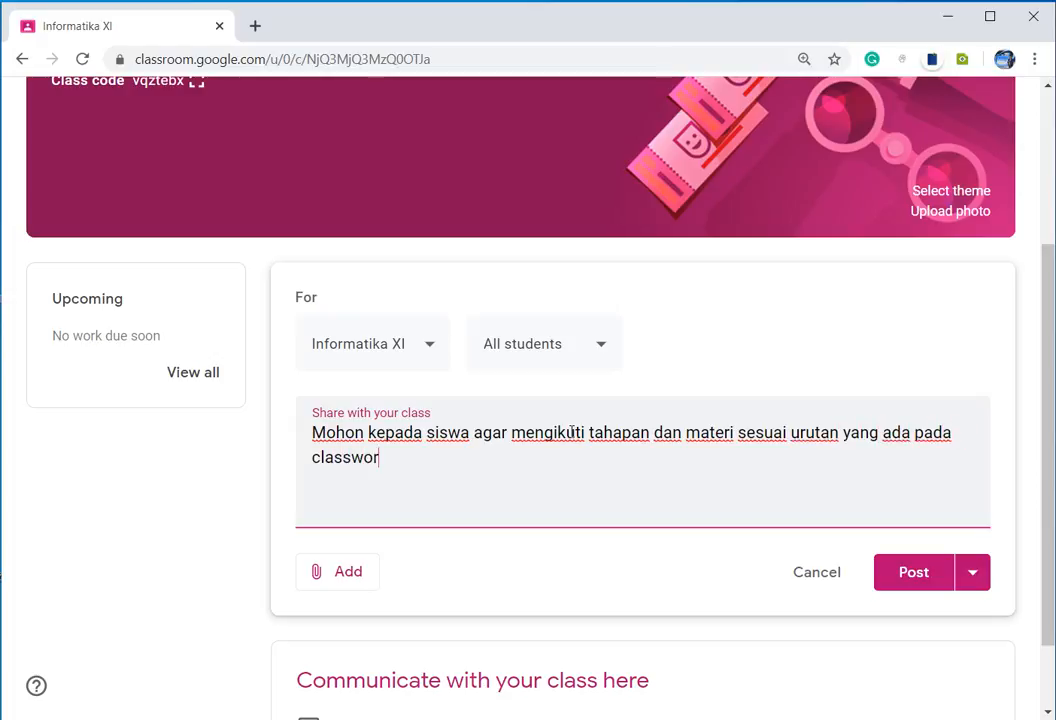
pyautogui.write('k/tugas kelas.')
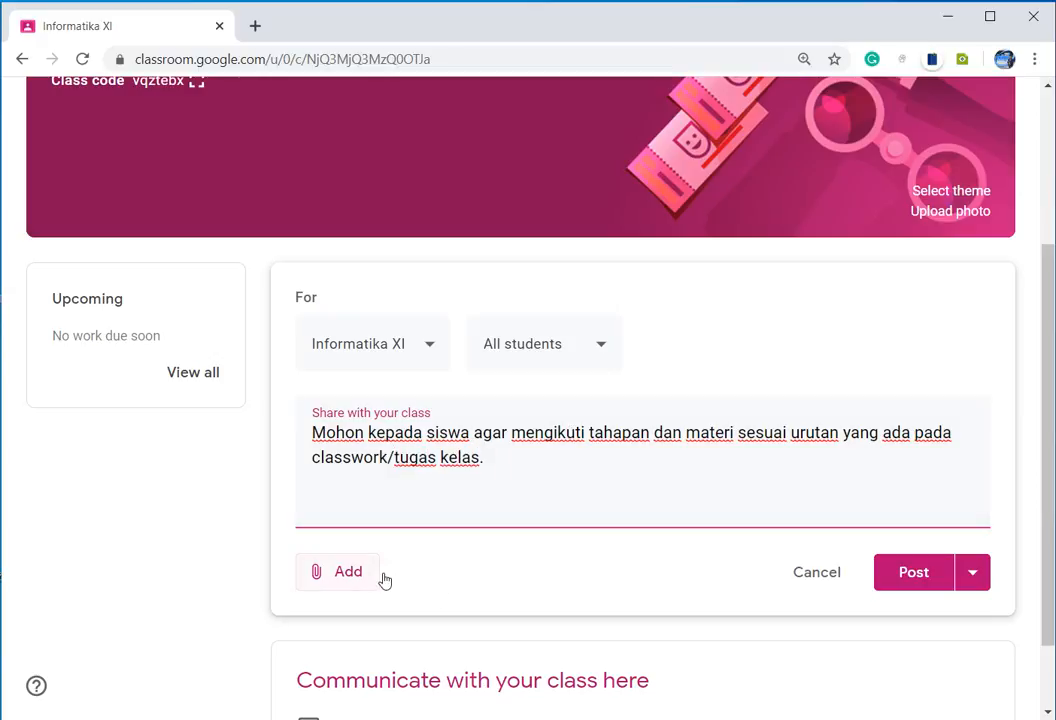
# Step: Check the attachment options for the announcement, then post it to the class stream without an attachment
pyautogui.click(332, 577)
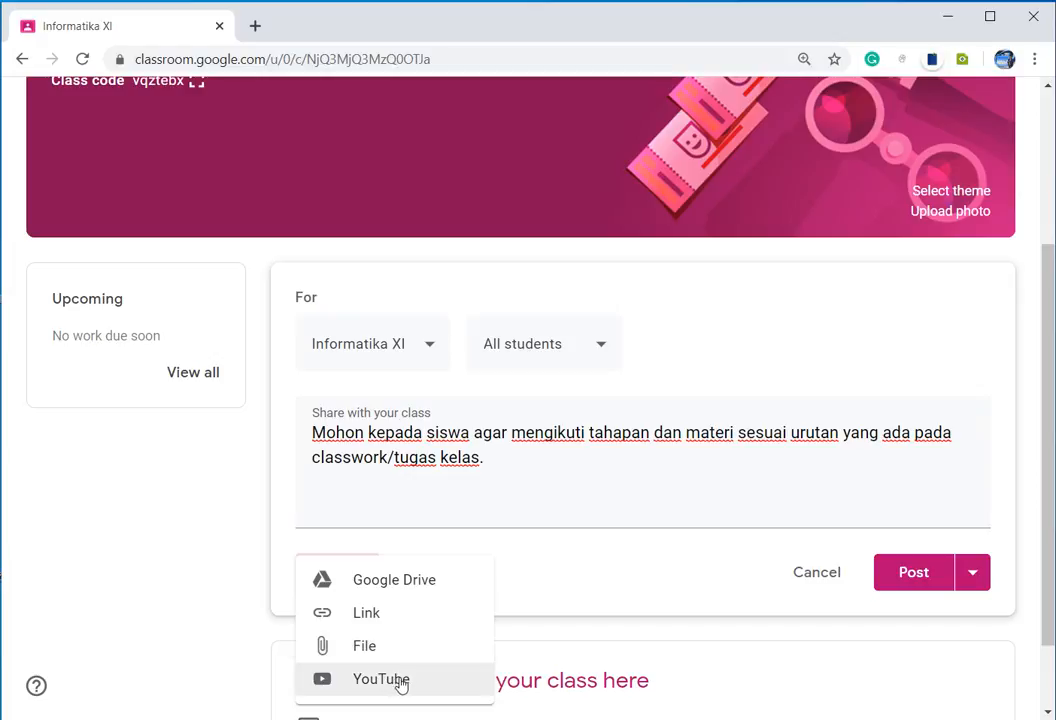
pyautogui.click(750, 490)
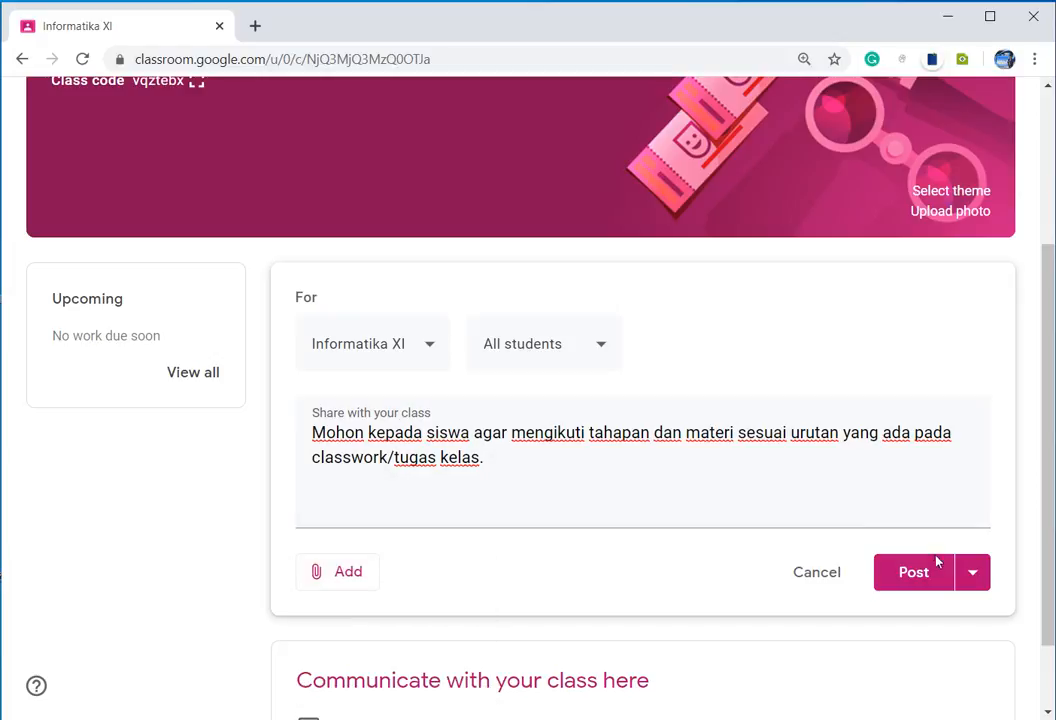
pyautogui.click(914, 577)
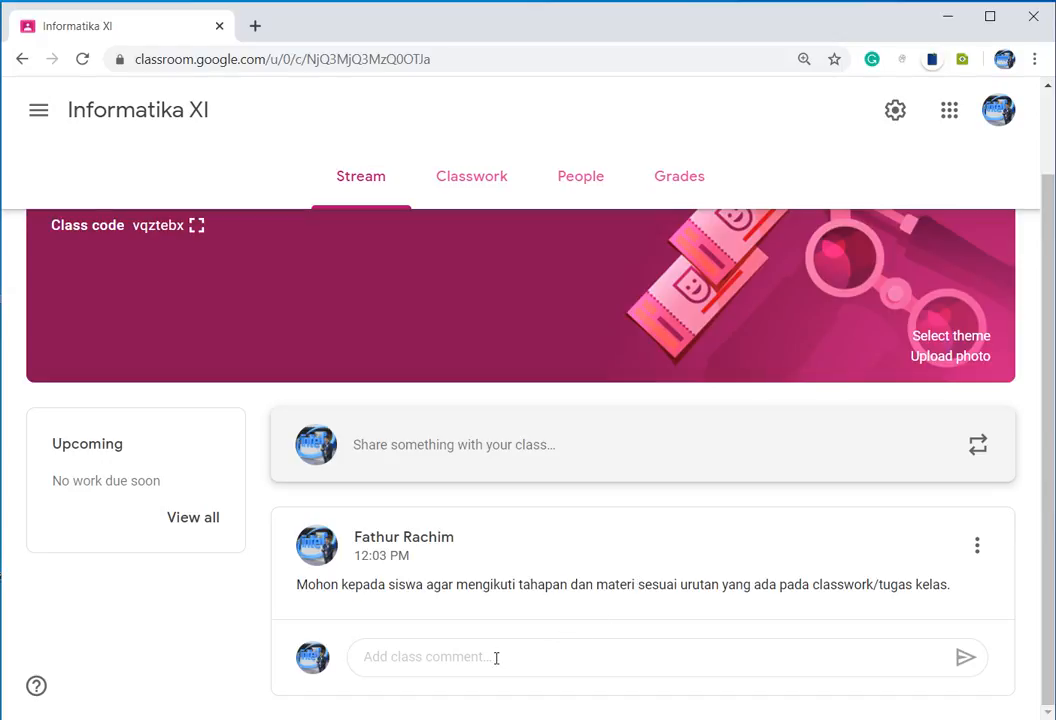
# Step: Examine the posted announcement's class comment field and its available post actions
pyautogui.click(440, 657)
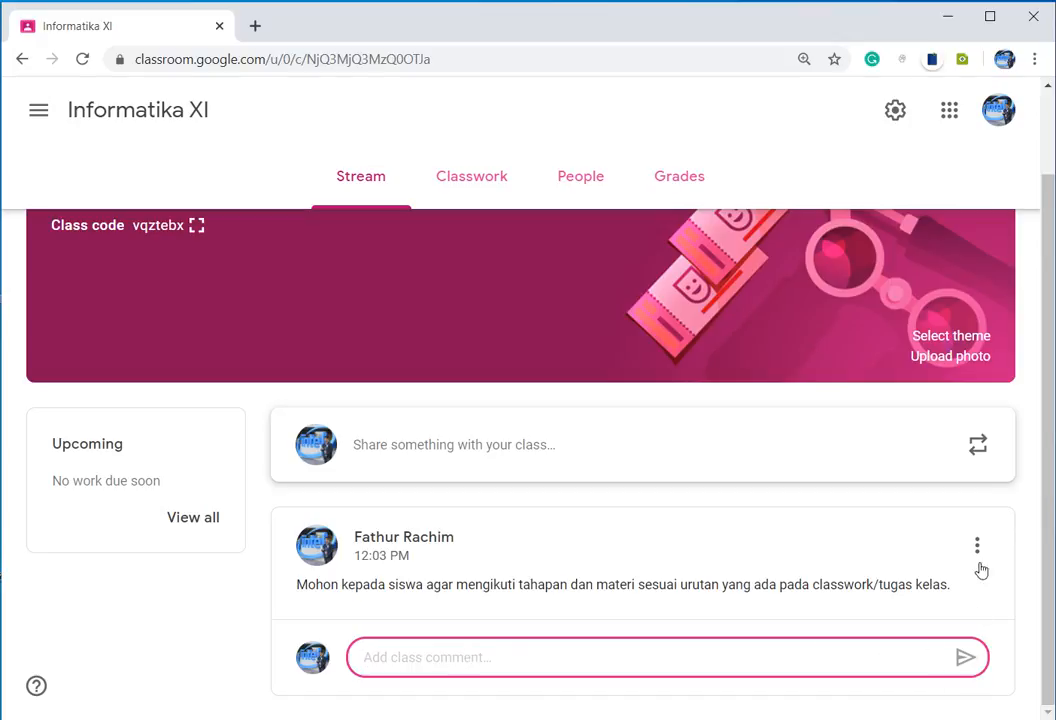
pyautogui.click(976, 546)
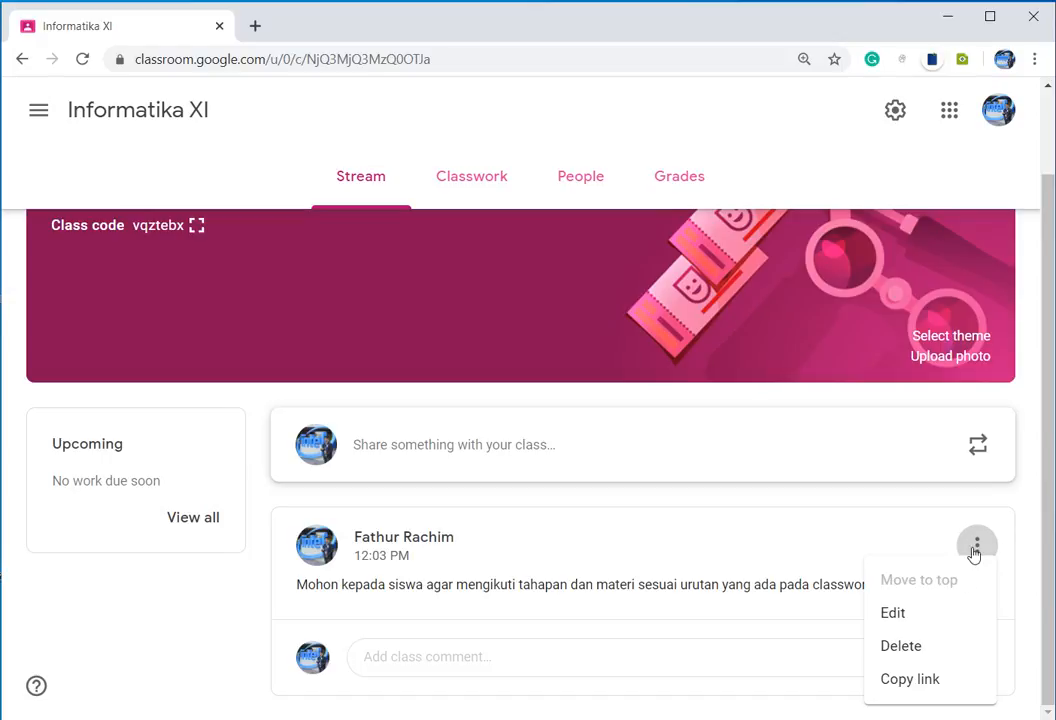
pyautogui.moveTo(1051, 266); pyautogui.dragTo(1052, 254)
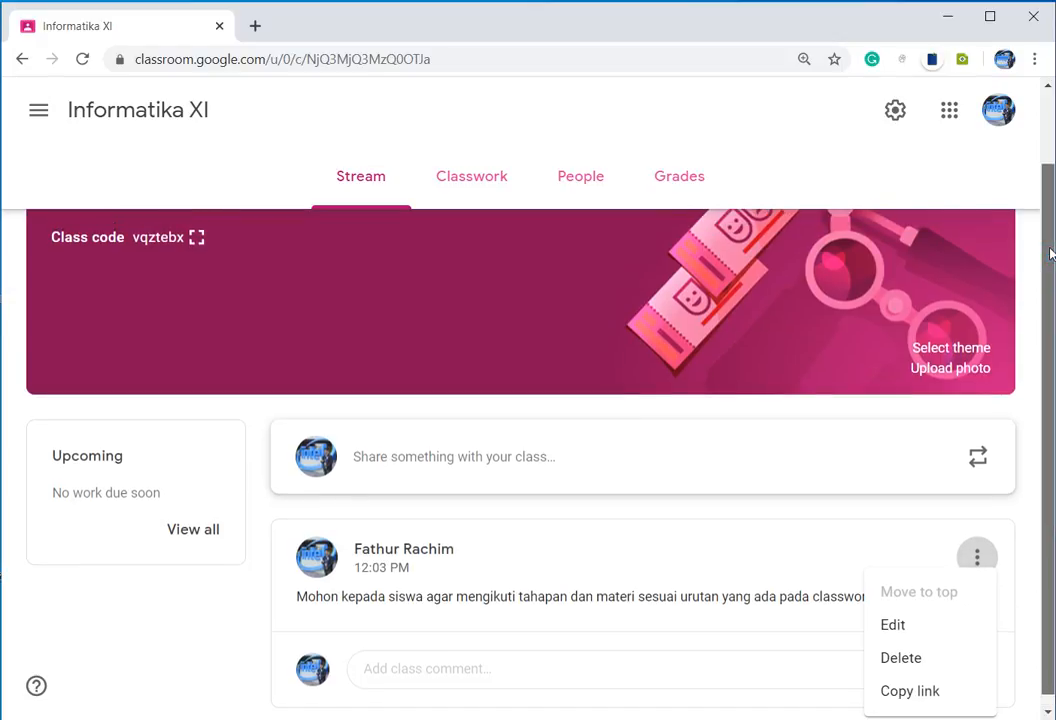
pyautogui.click(849, 528)
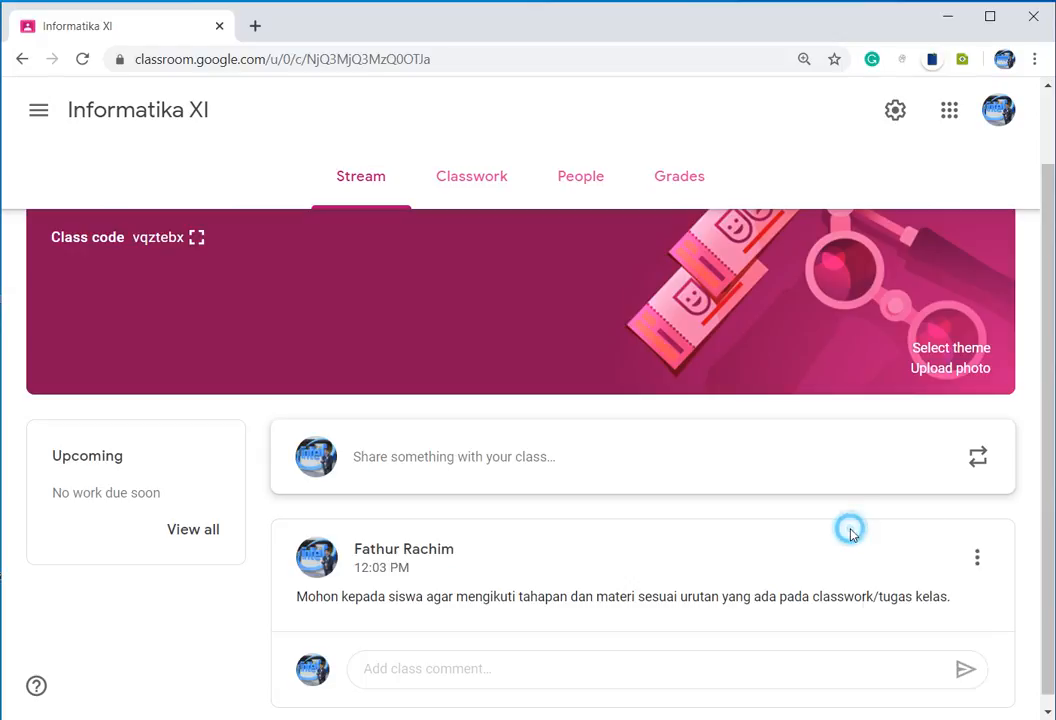
# Step: Open the class settings and examine the available class code actions in the General section
pyautogui.click(895, 112)
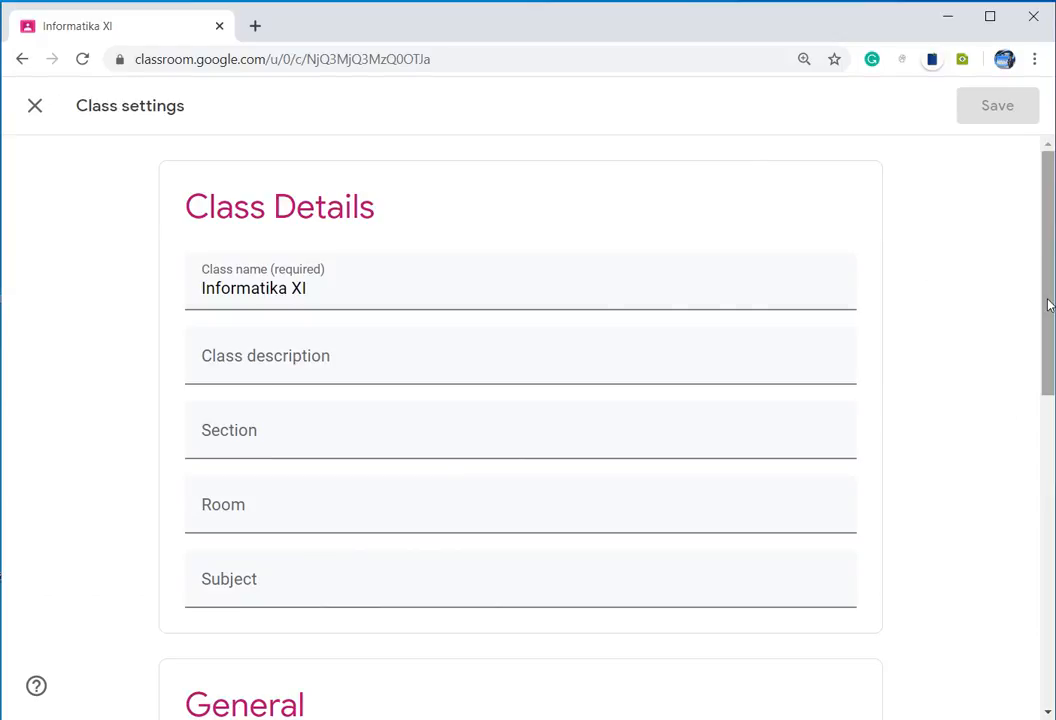
pyautogui.moveTo(1044, 297); pyautogui.dragTo(1050, 497)
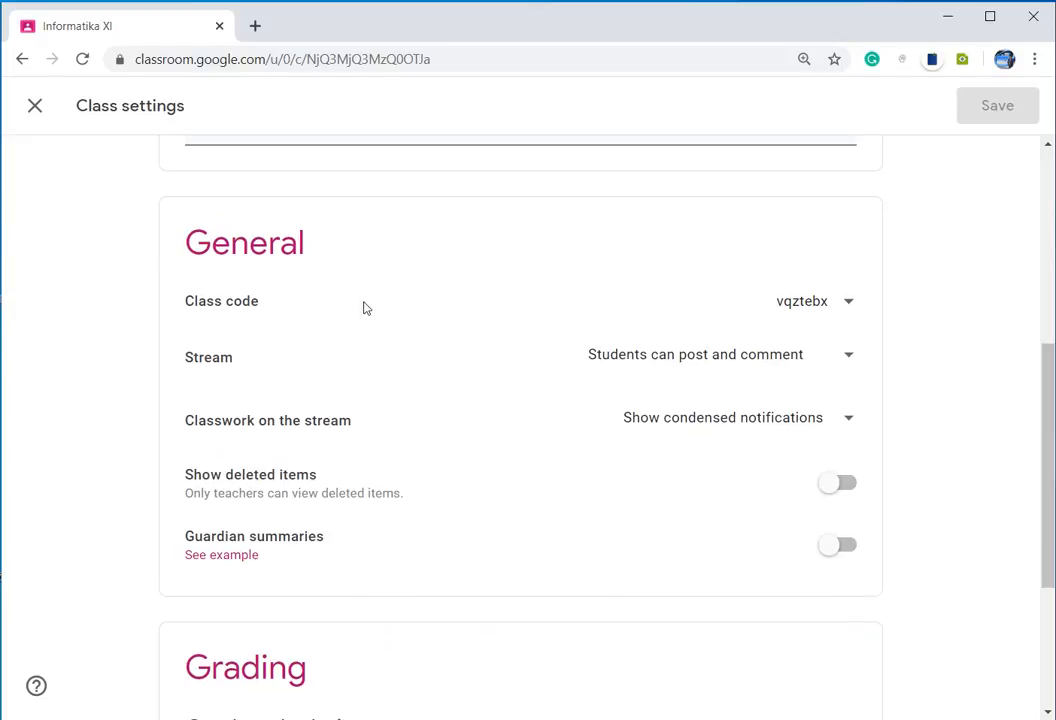
pyautogui.click(859, 311)
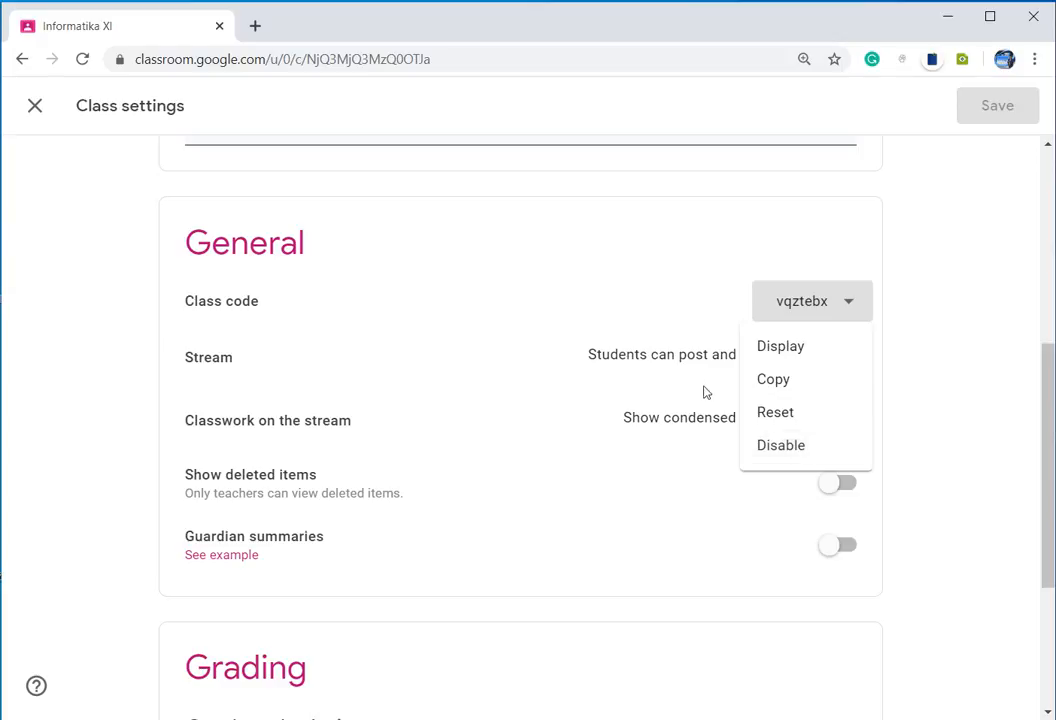
pyautogui.click(543, 244)
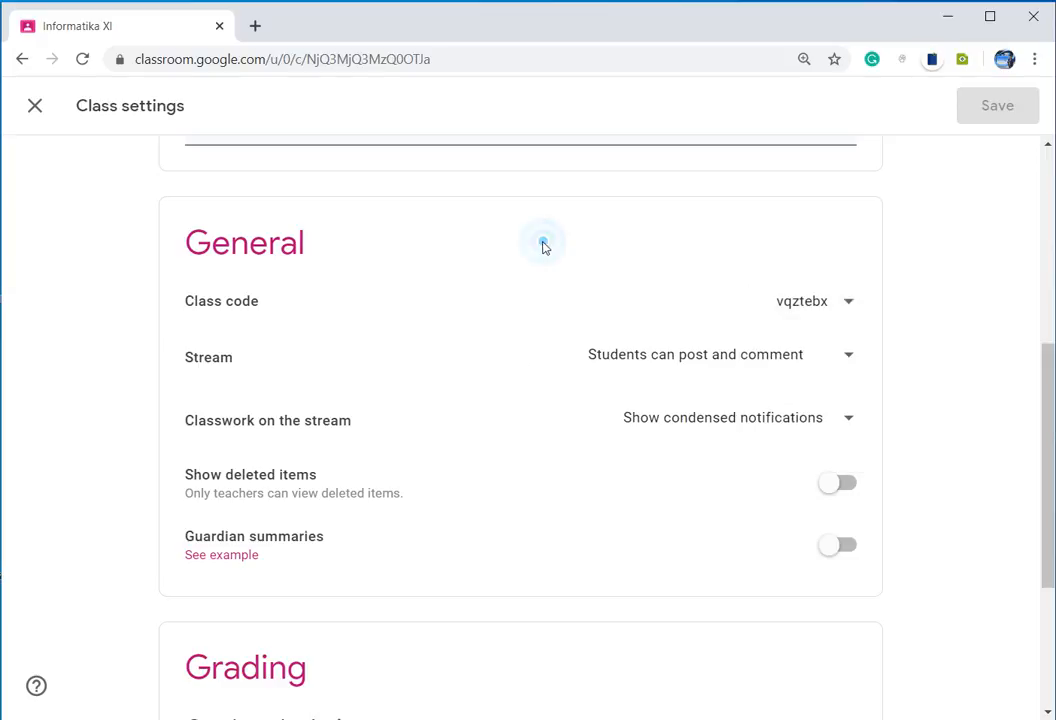
# Step: Examine the Stream posting permissions and the Grading section, then close the class settings without changes
pyautogui.click(849, 358)
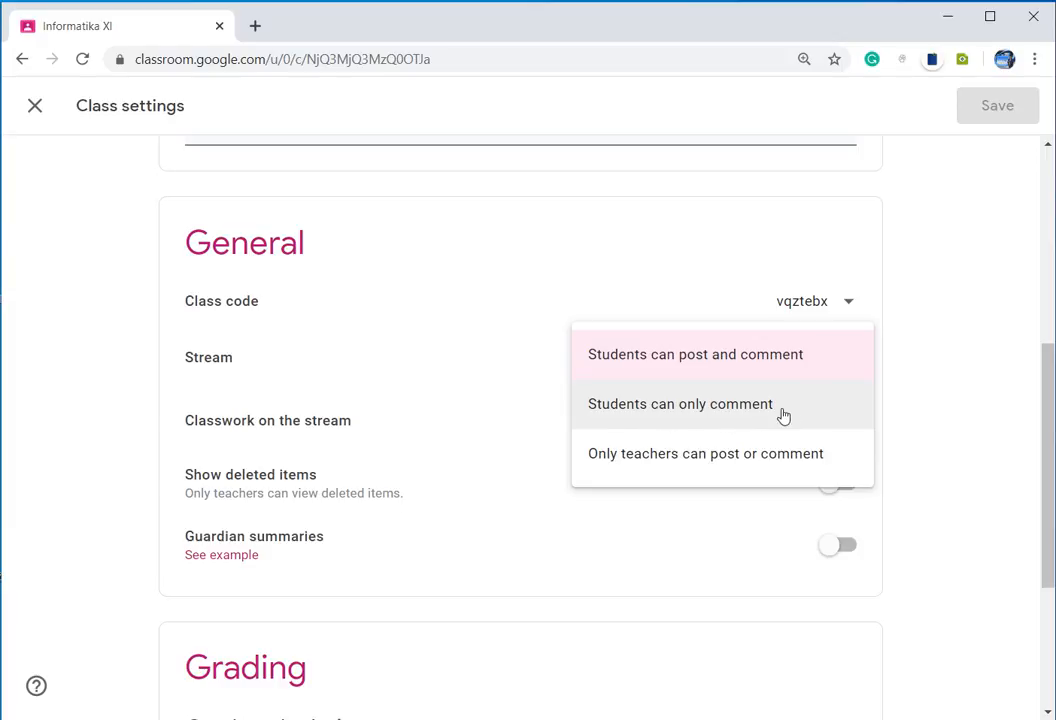
pyautogui.click(951, 440)
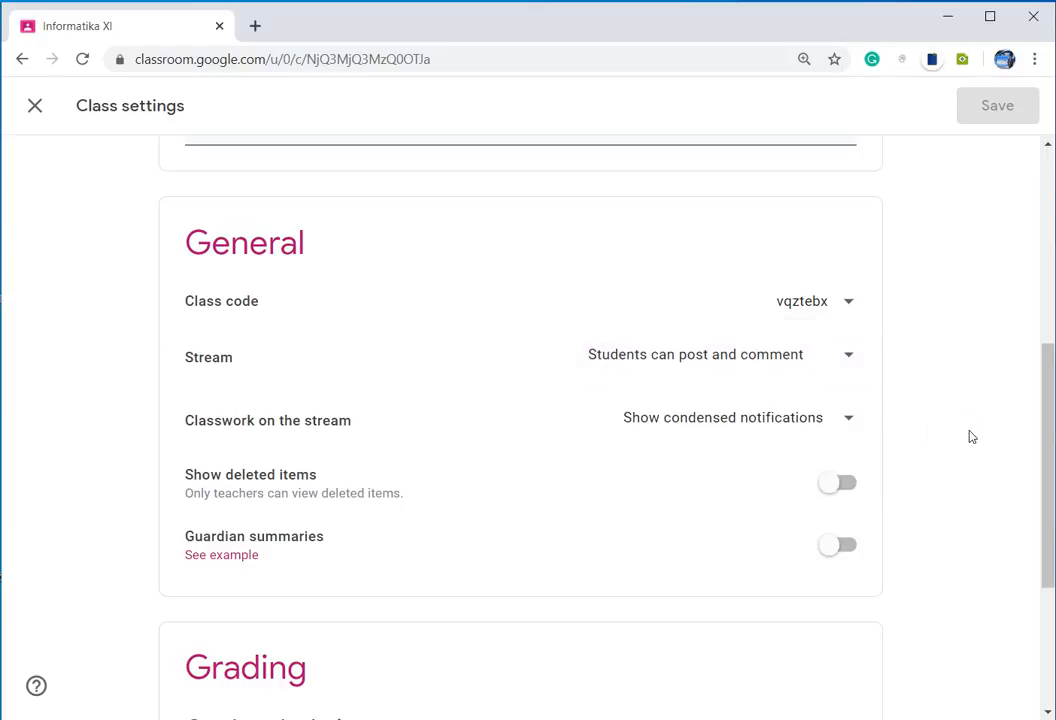
pyautogui.moveTo(1047, 441); pyautogui.dragTo(1044, 559)
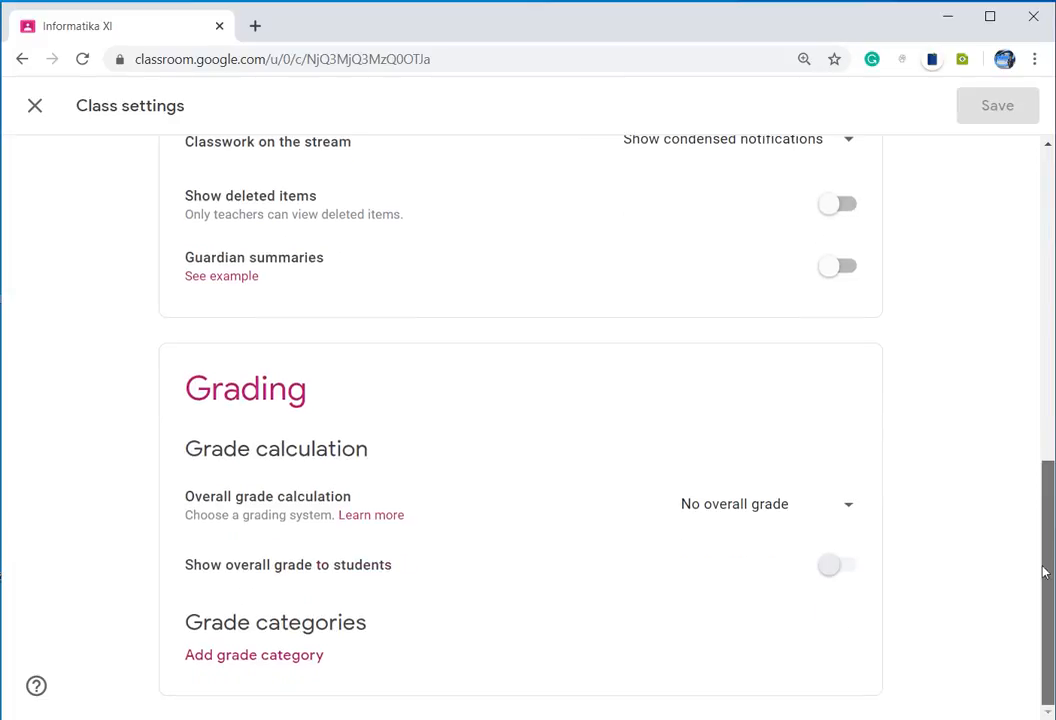
pyautogui.press('Home')
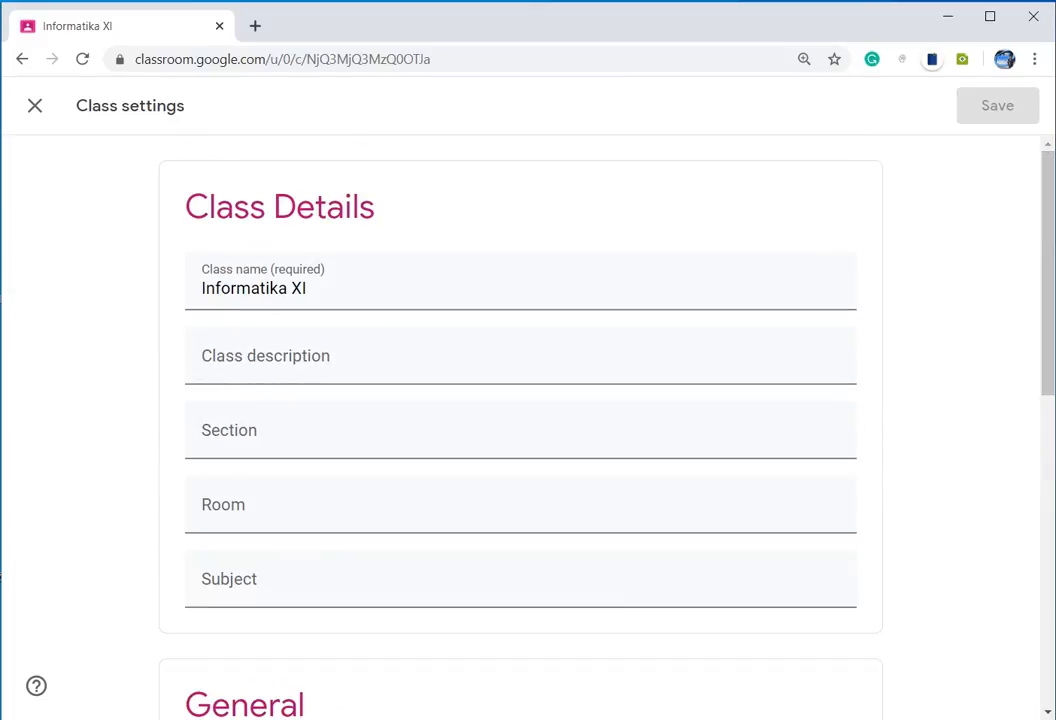
pyautogui.click(35, 105)
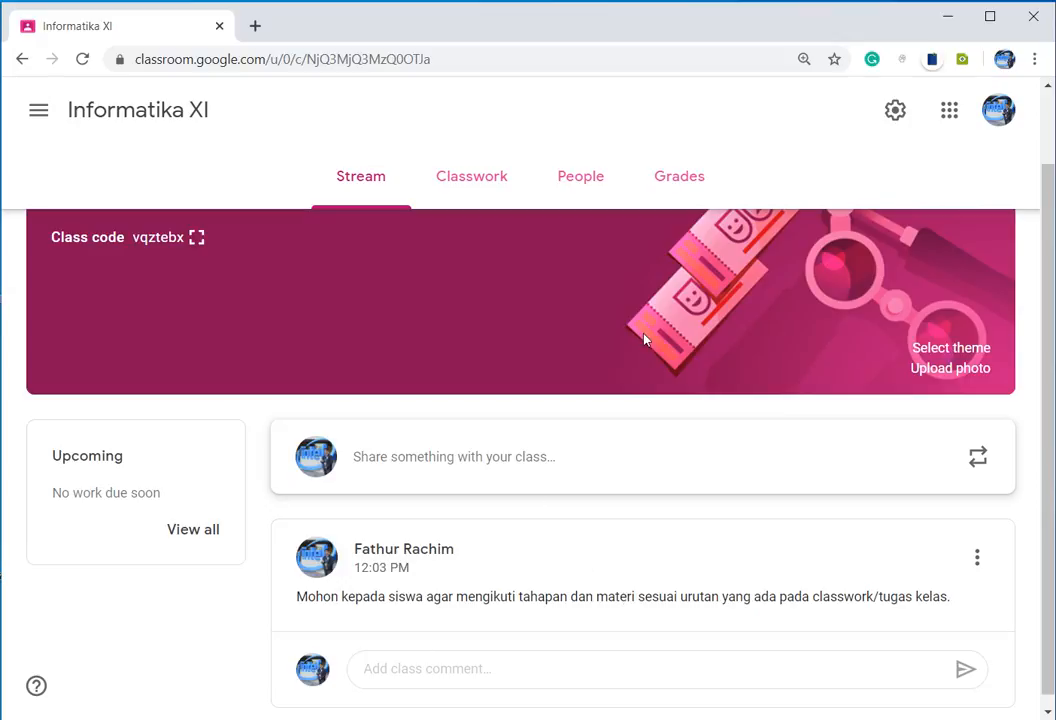
# Step: Go to the class's Classwork page and add a topic named "Pengenalan"
pyautogui.click(469, 196)
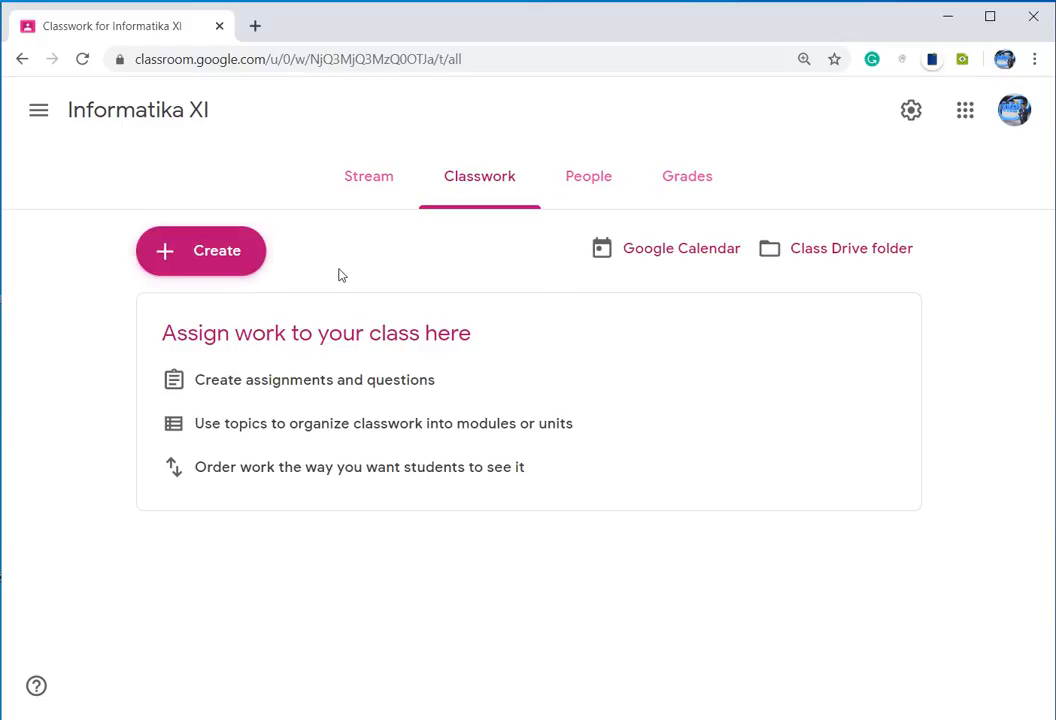
pyautogui.click(219, 261)
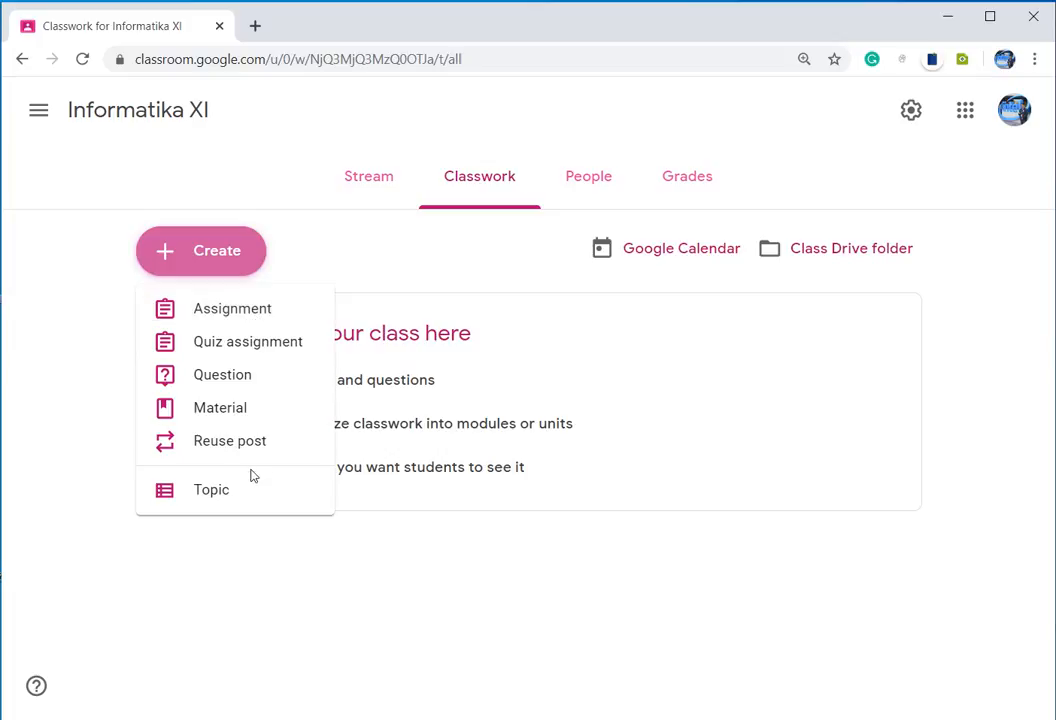
pyautogui.click(208, 496)
pyautogui.click(561, 414)
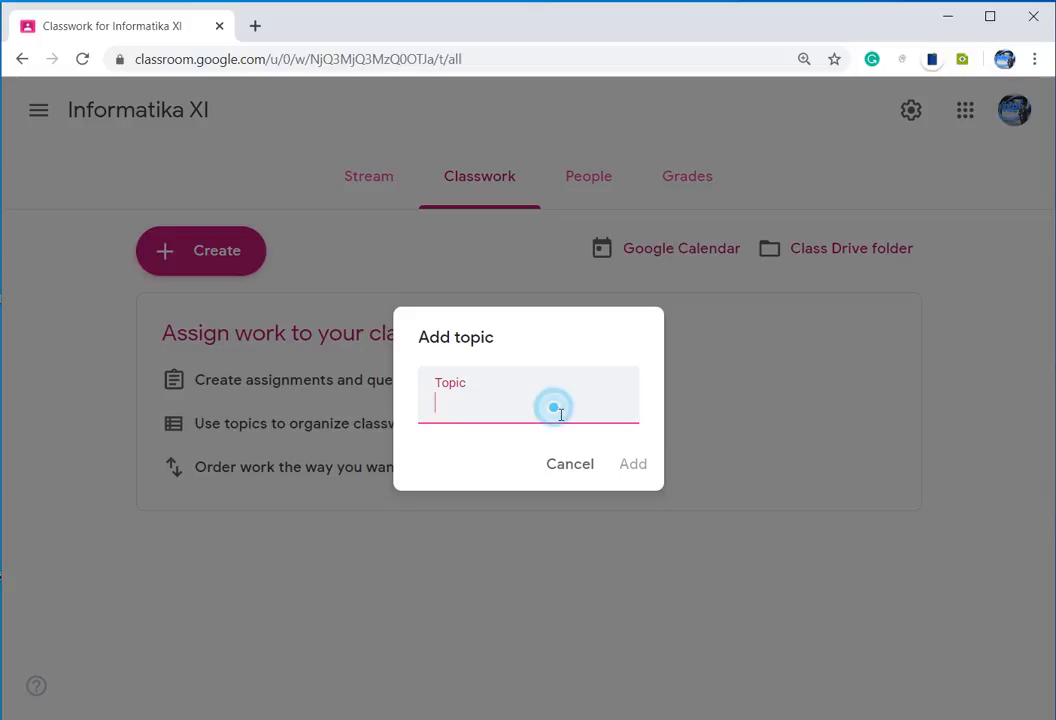
pyautogui.write('Pengenalan')
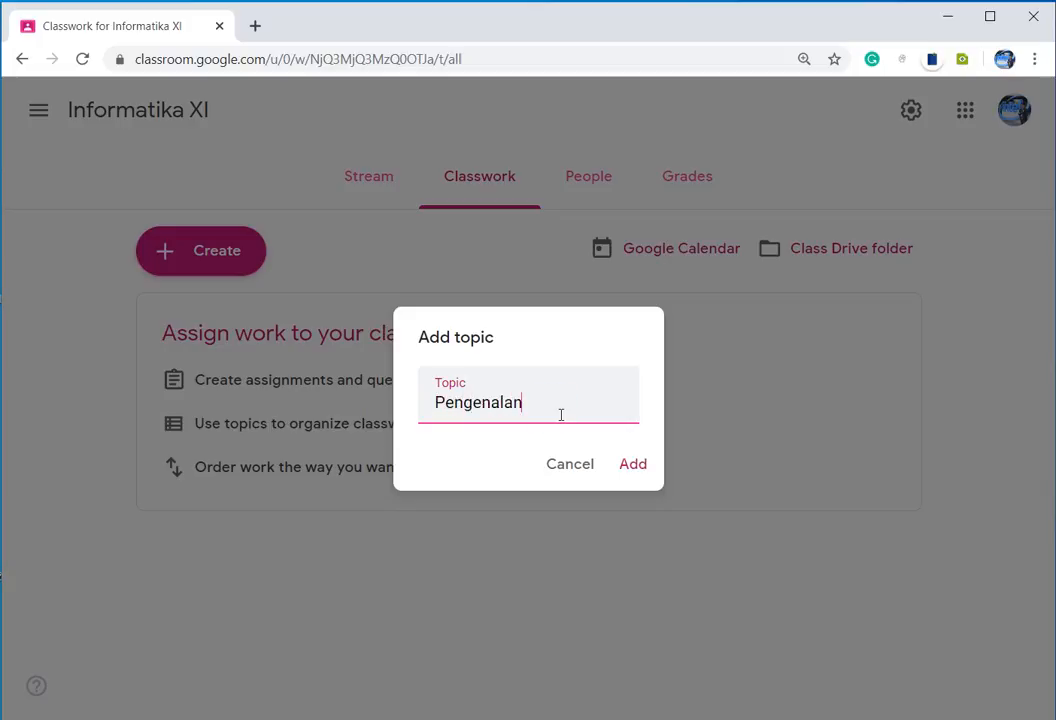
pyautogui.click(634, 468)
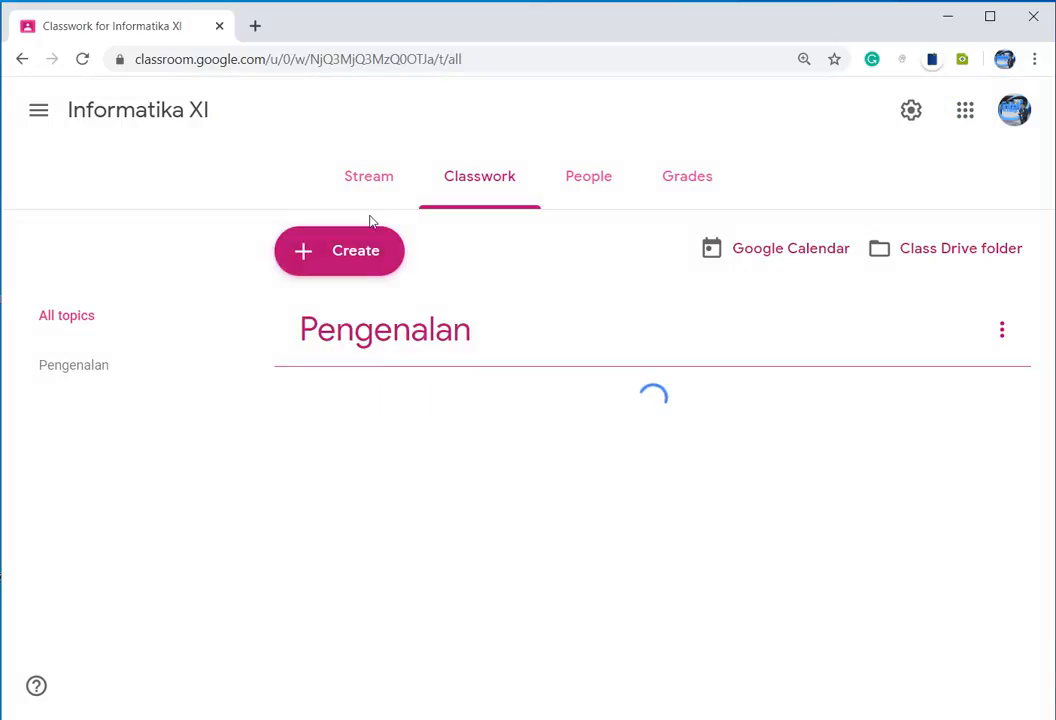
# Step: Add a second classwork topic named "Bahan Utama"
pyautogui.click(320, 257)
pyautogui.click(385, 488)
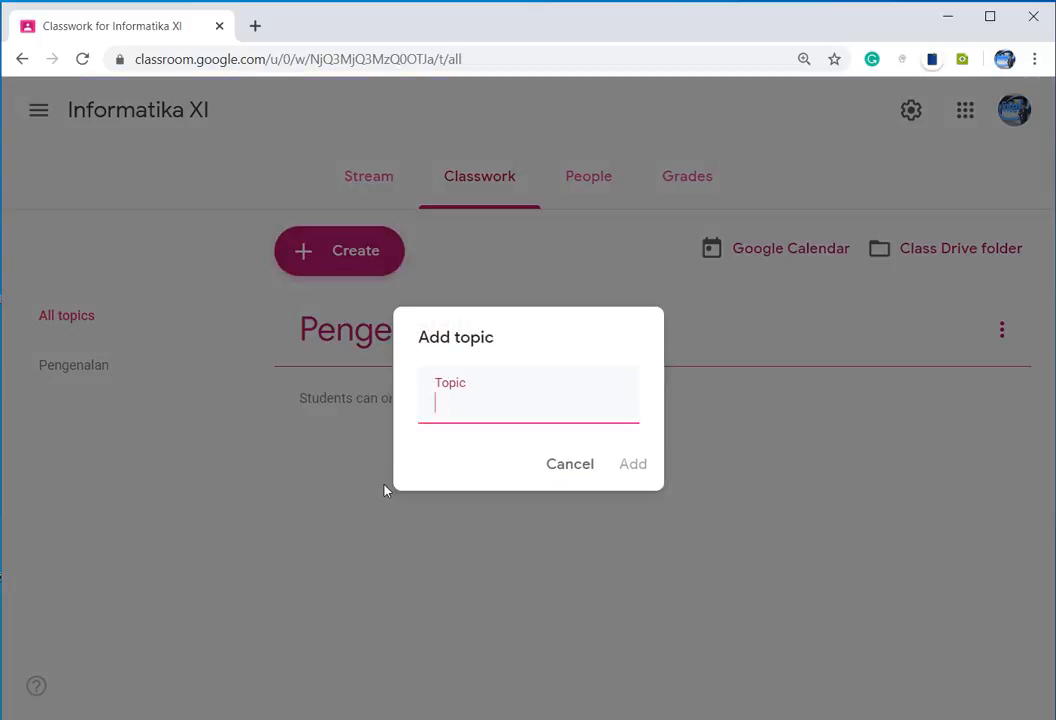
pyautogui.write('Bahan Utam')
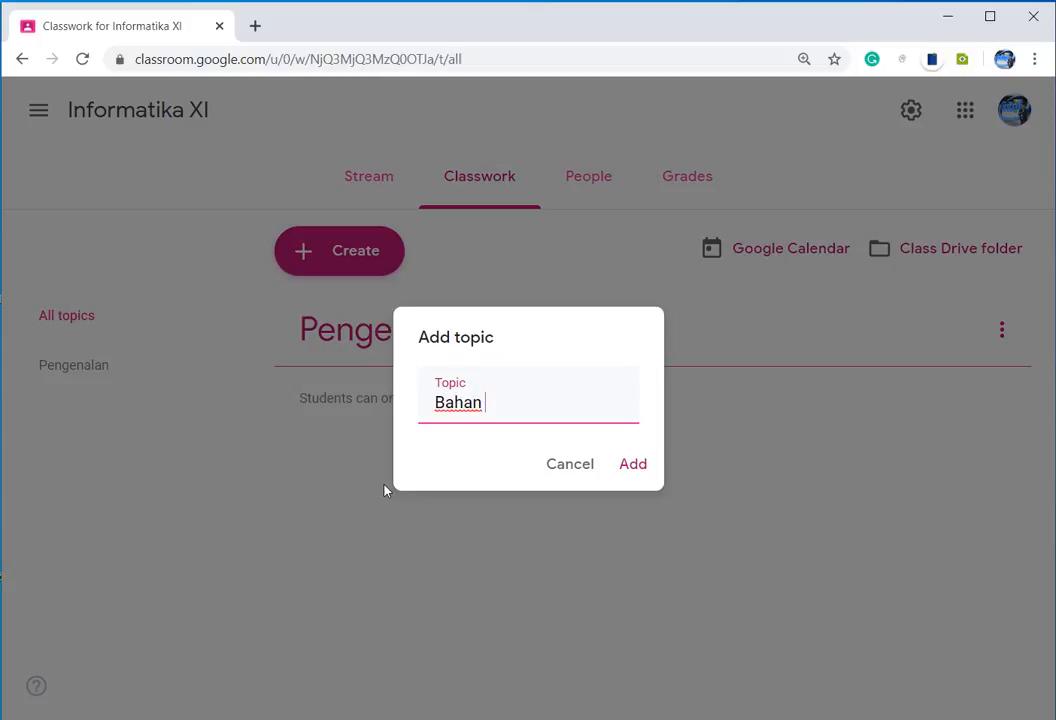
pyautogui.write('a')
pyautogui.click(632, 466)
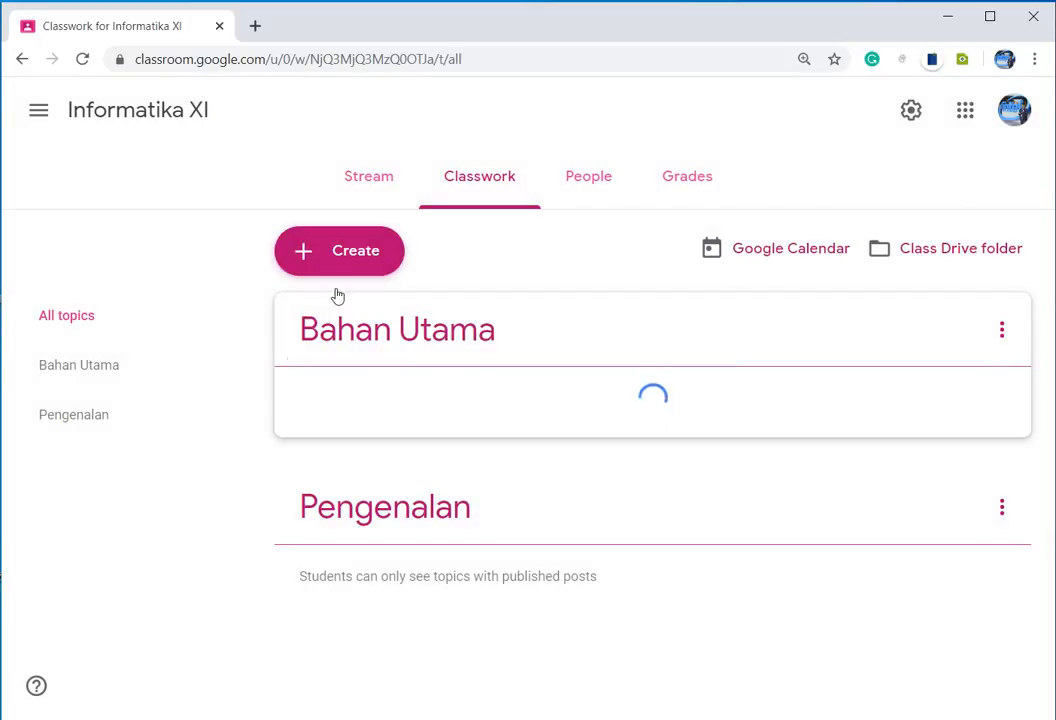
# Step: Add a third classwork topic named "Penilaian"
pyautogui.click(338, 268)
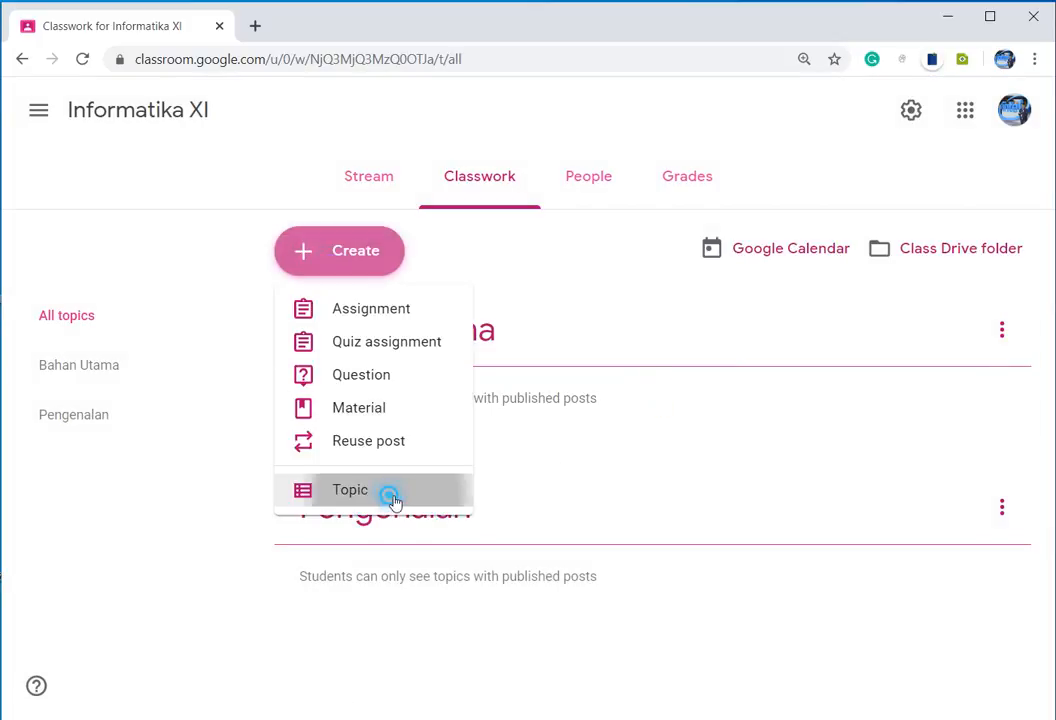
pyautogui.click(390, 496)
pyautogui.write('Peni')
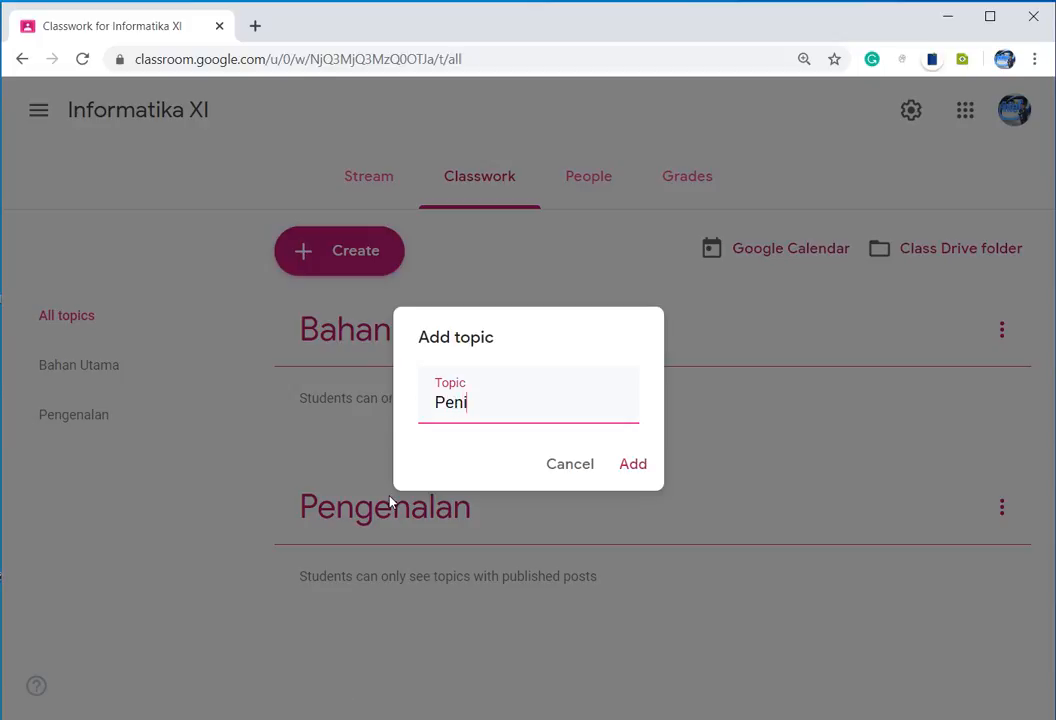
pyautogui.write('laian')
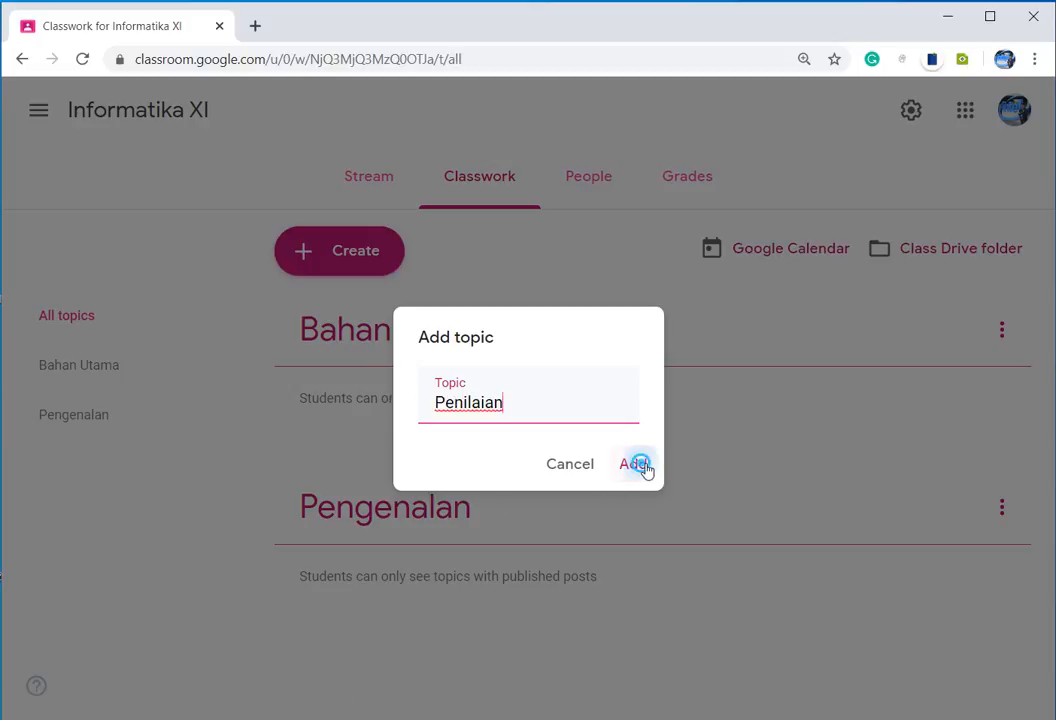
pyautogui.click(640, 466)
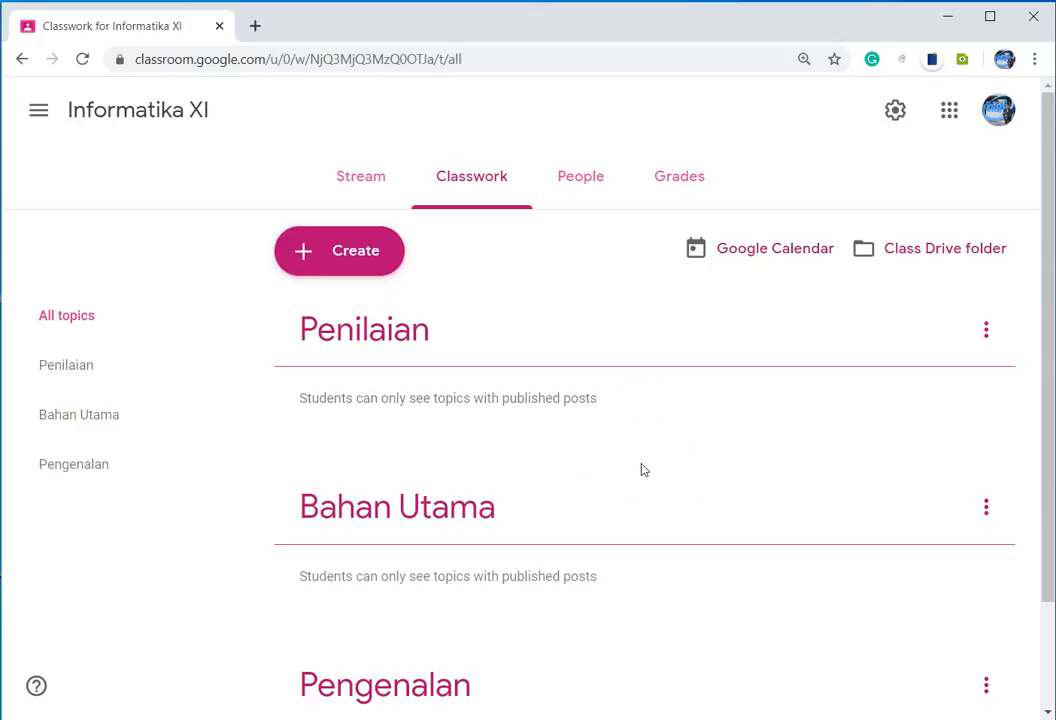
# Step: Reorder the classwork topics so they run Pengenalan, Bahan Utama, Penilaian
pyautogui.click(344, 254)
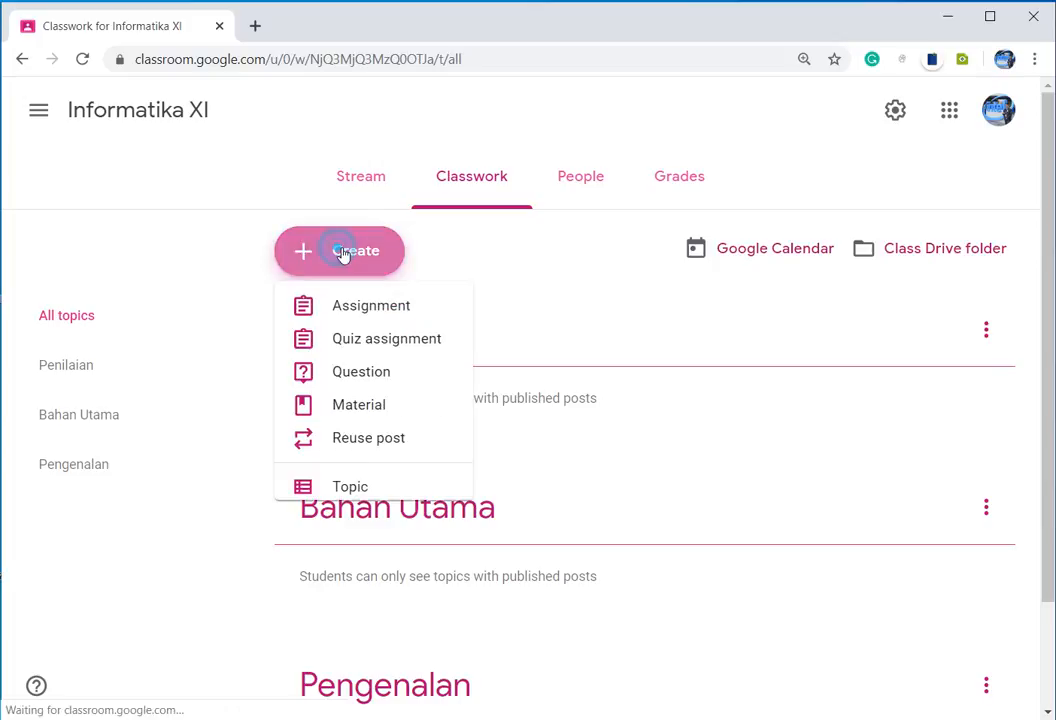
pyautogui.click(344, 254)
pyautogui.moveTo(297, 660); pyautogui.dragTo(384, 331)
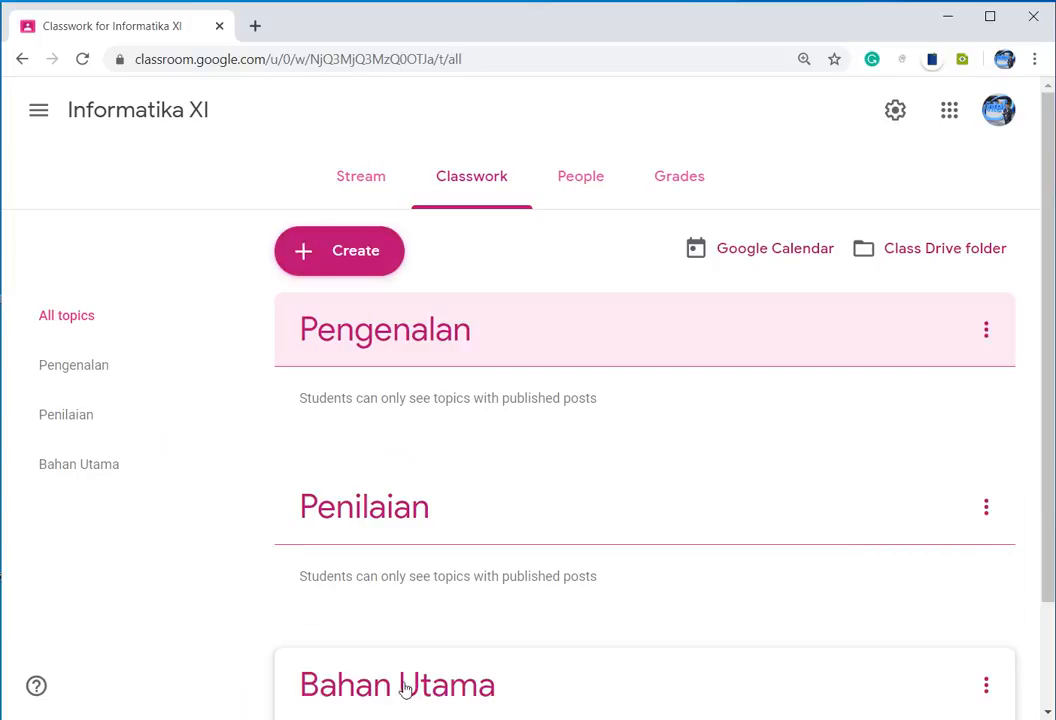
pyautogui.moveTo(376, 690); pyautogui.dragTo(393, 486)
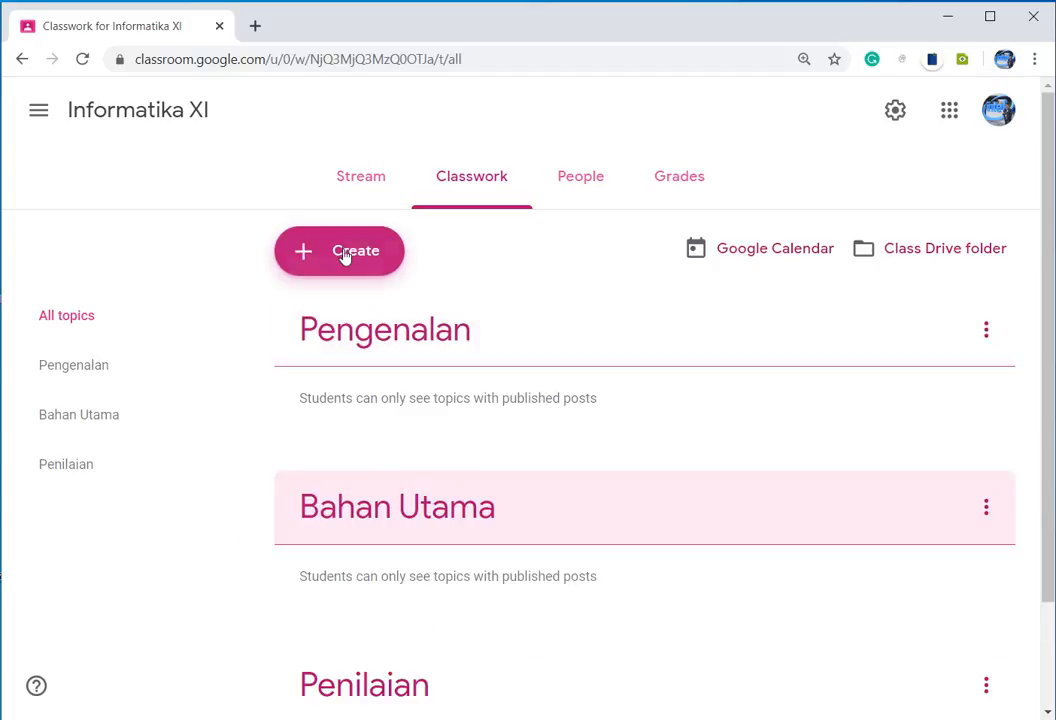
# Step: Create a classwork material titled "Simaklah Video Berikut ini !" with the description "Pelajari video berikut ini hingga tuntas"
pyautogui.click(323, 253)
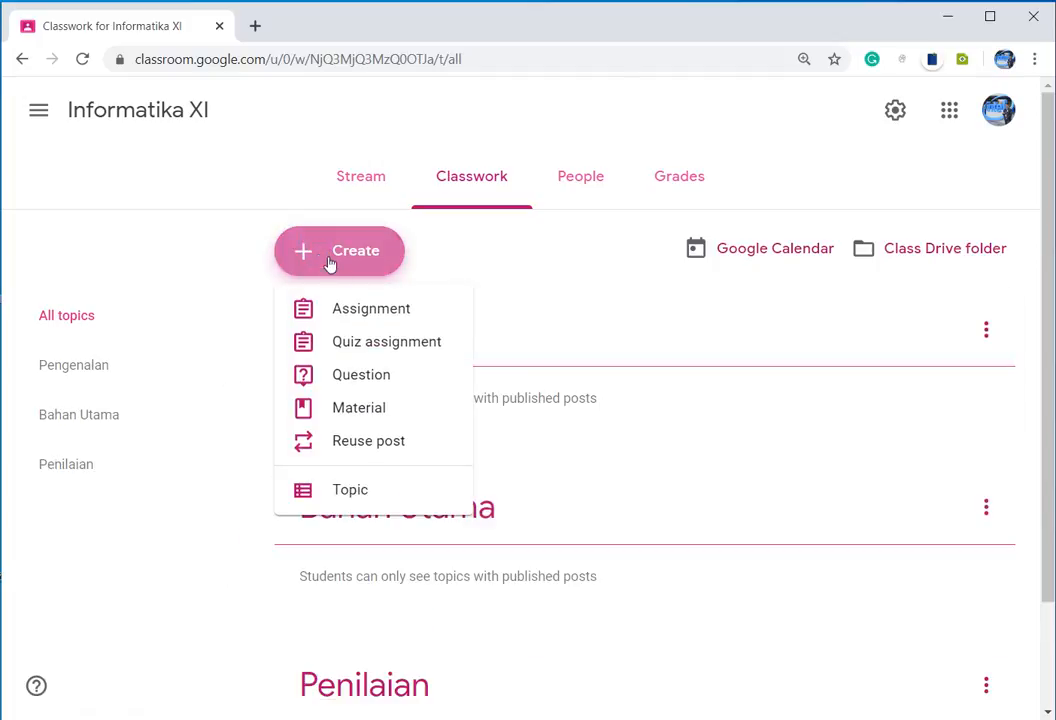
pyautogui.click(424, 416)
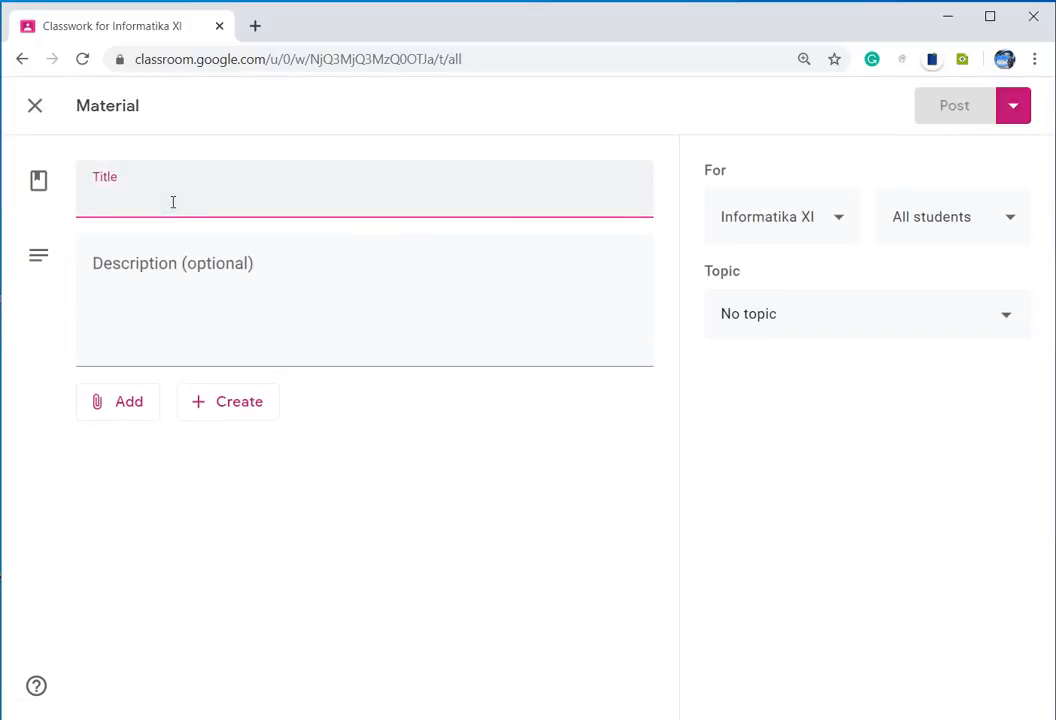
pyautogui.write('Simaklah Video Berikut ini !')
pyautogui.click(116, 318)
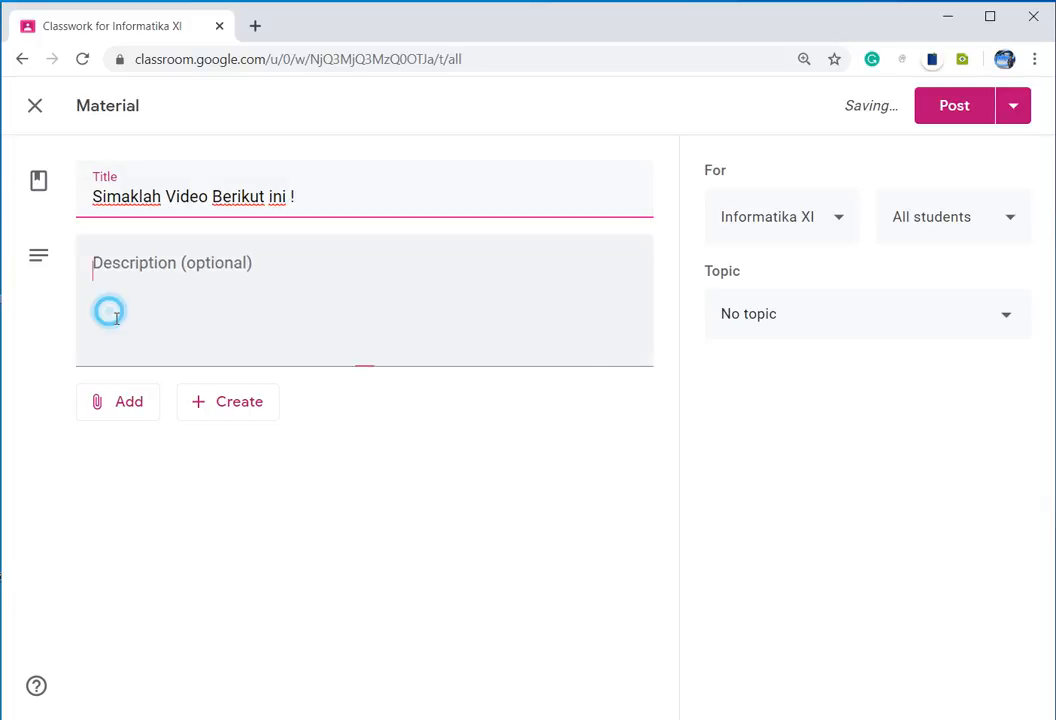
pyautogui.write('Pel')
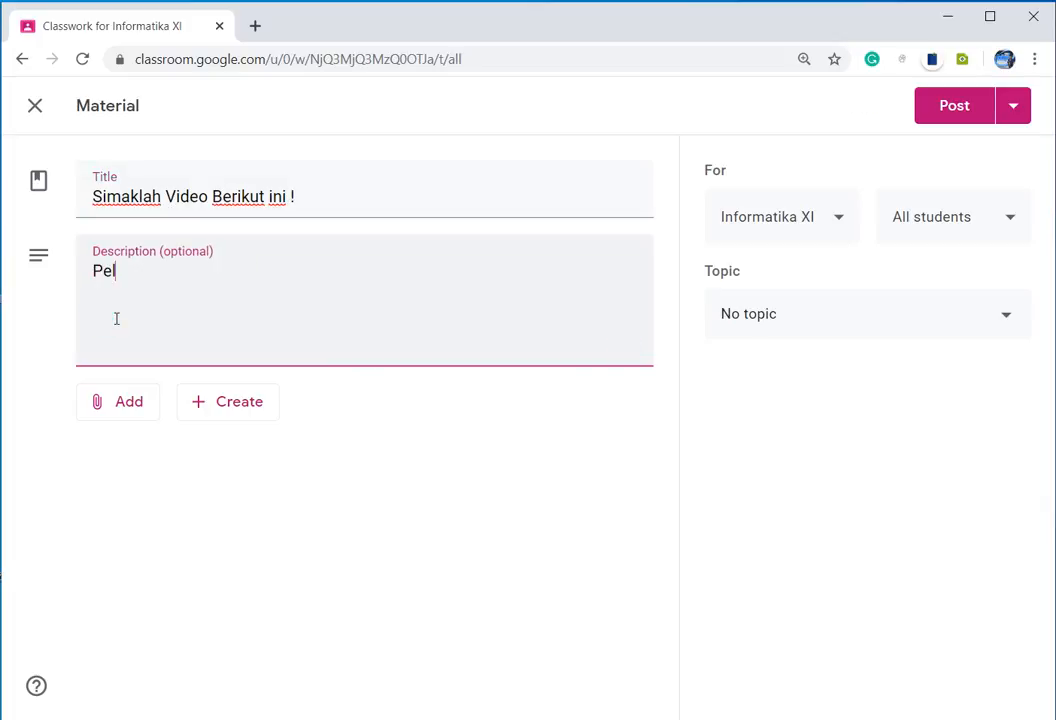
pyautogui.write('ajari video')
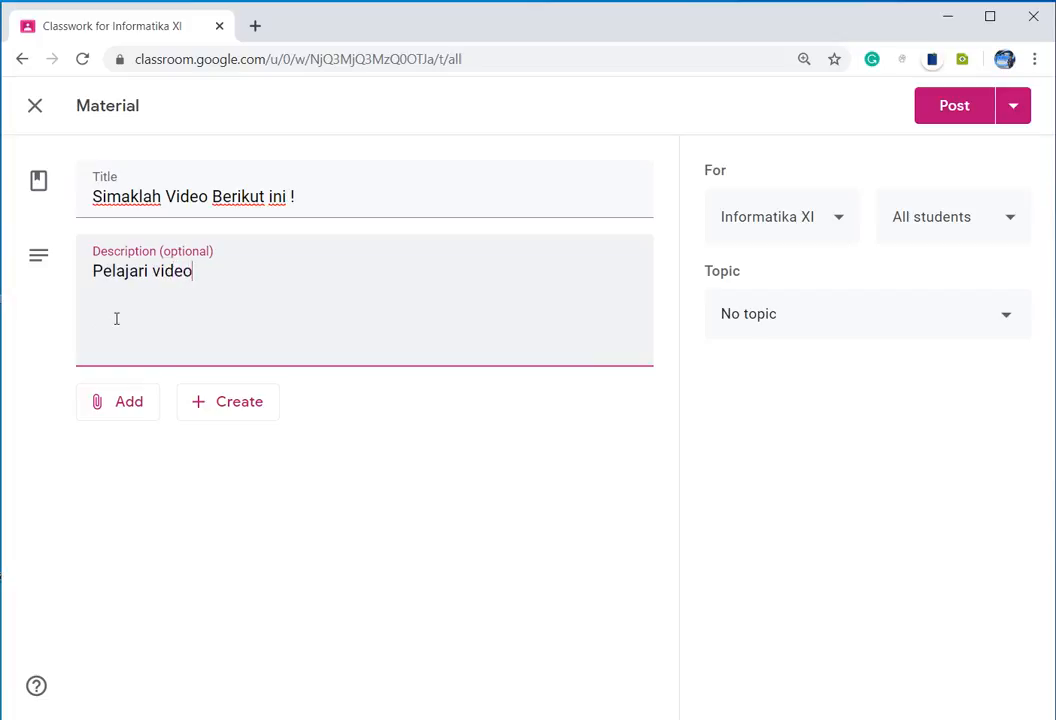
pyautogui.write(' berikut ini hingga tuntas')
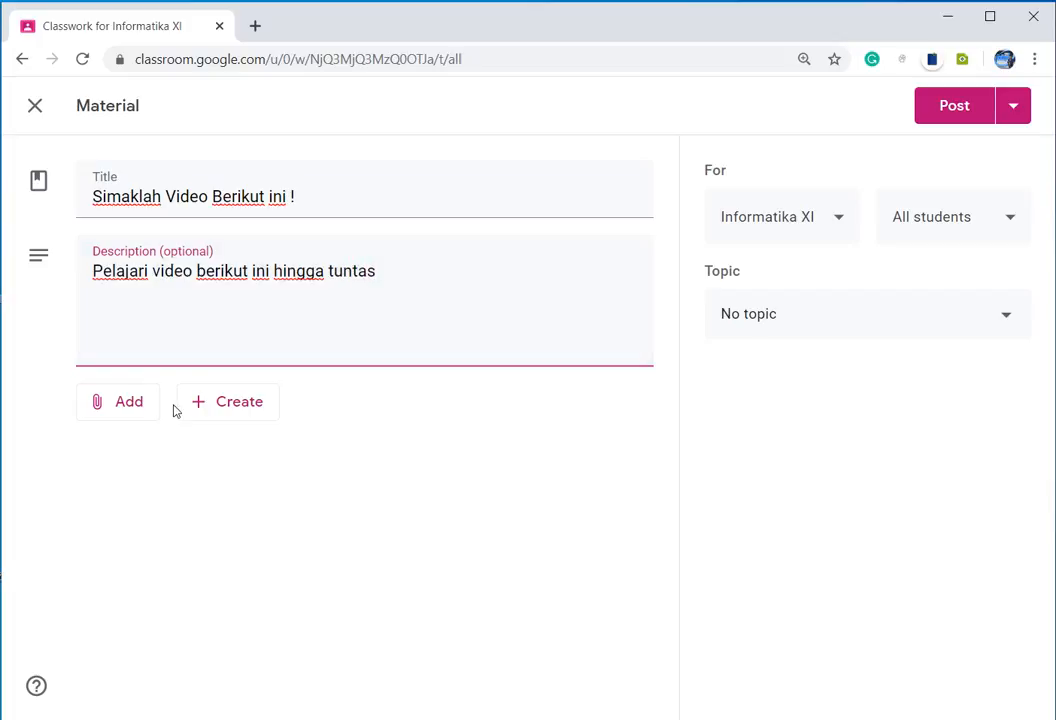
# Step: Search YouTube for the creator's name plus "Inventor" and attach the video "NGODING: Mengenal Database Tiny DB di MIT App Inventor" to the material
pyautogui.click(135, 405)
pyautogui.click(179, 547)
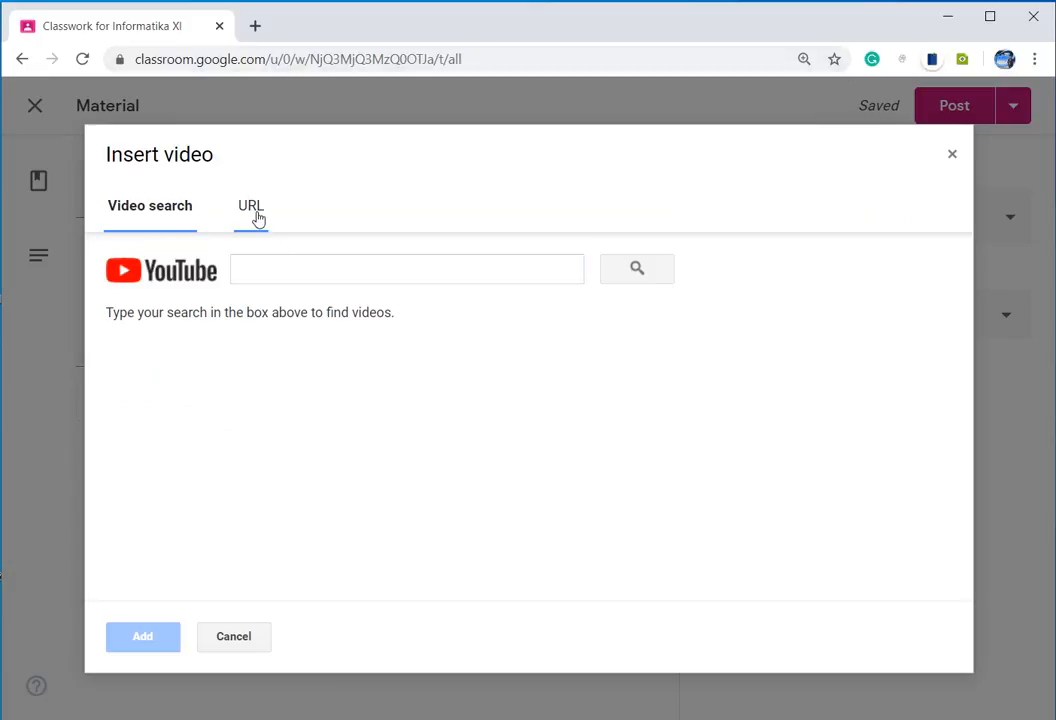
pyautogui.click(280, 274)
pyautogui.write('Fathur ')
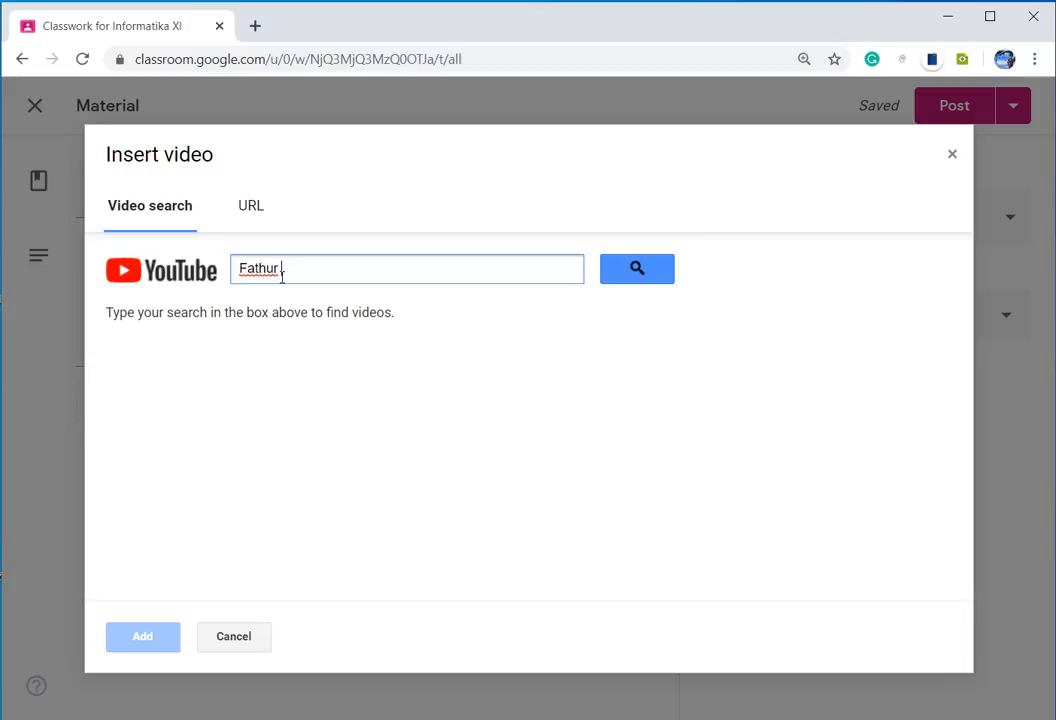
pyautogui.write('Inventor')
pyautogui.press('Return')
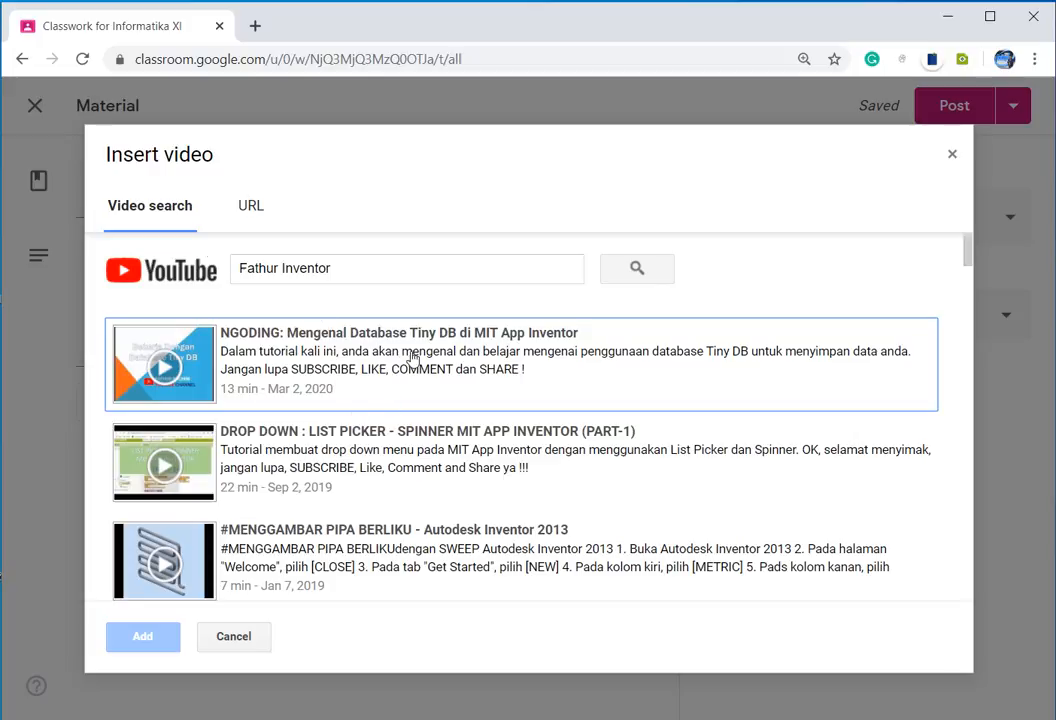
pyautogui.click(338, 348)
pyautogui.click(141, 636)
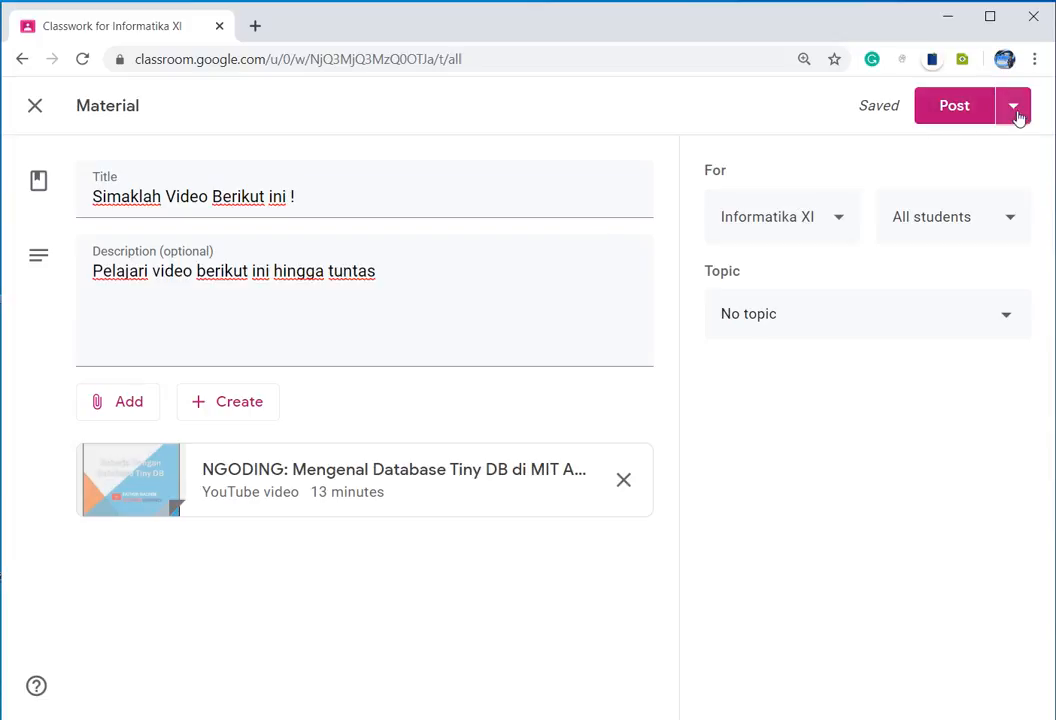
# Step: File the material under the topic Pengenalan and set its scheduled publishing date to Mar 16, 2020
pyautogui.click(1001, 310)
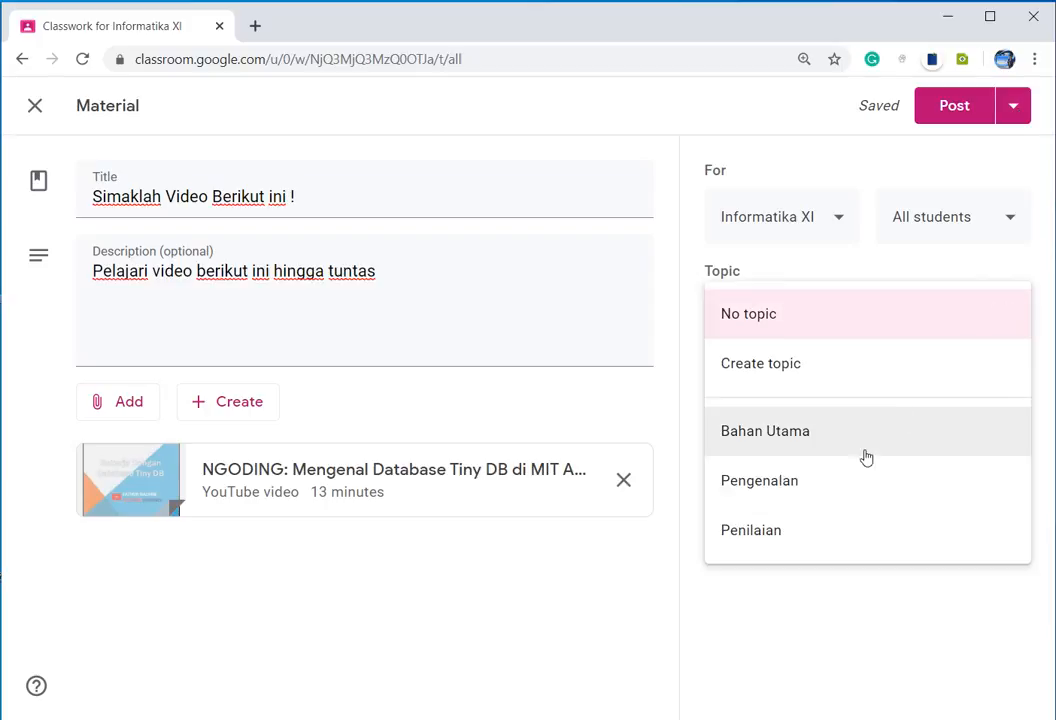
pyautogui.click(808, 494)
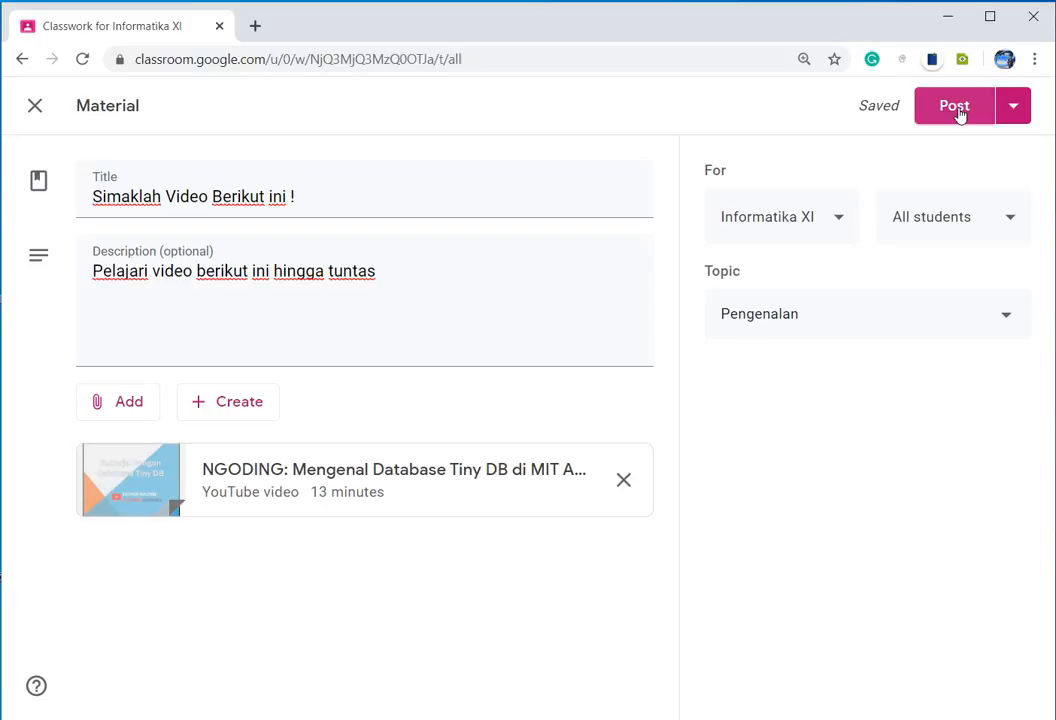
pyautogui.click(1012, 110)
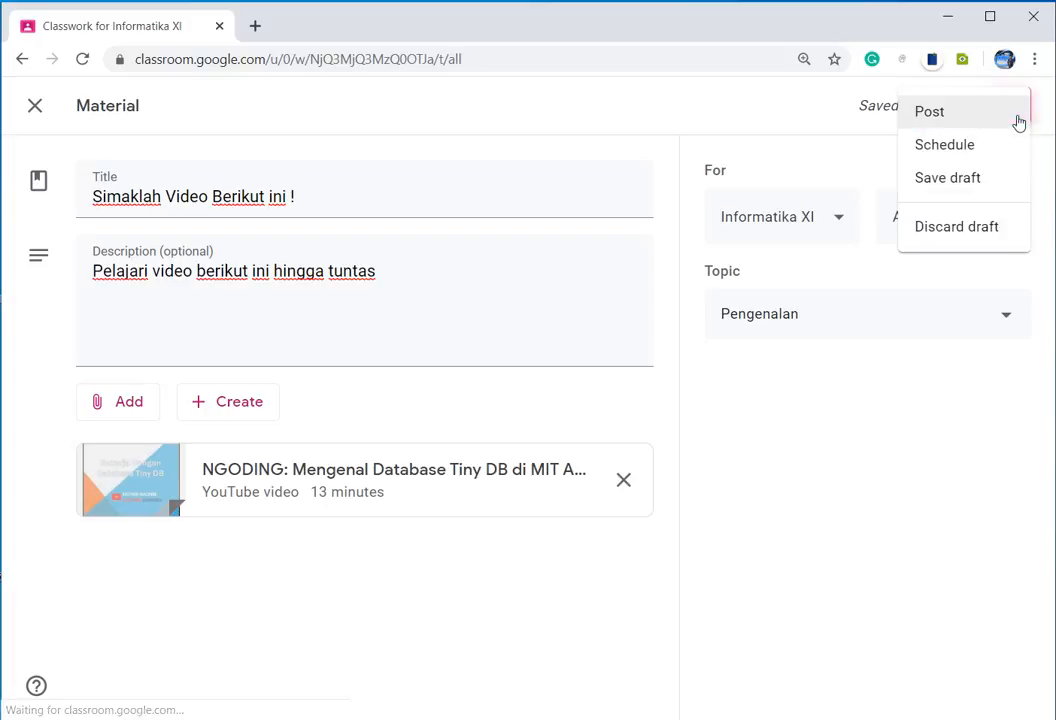
pyautogui.click(985, 147)
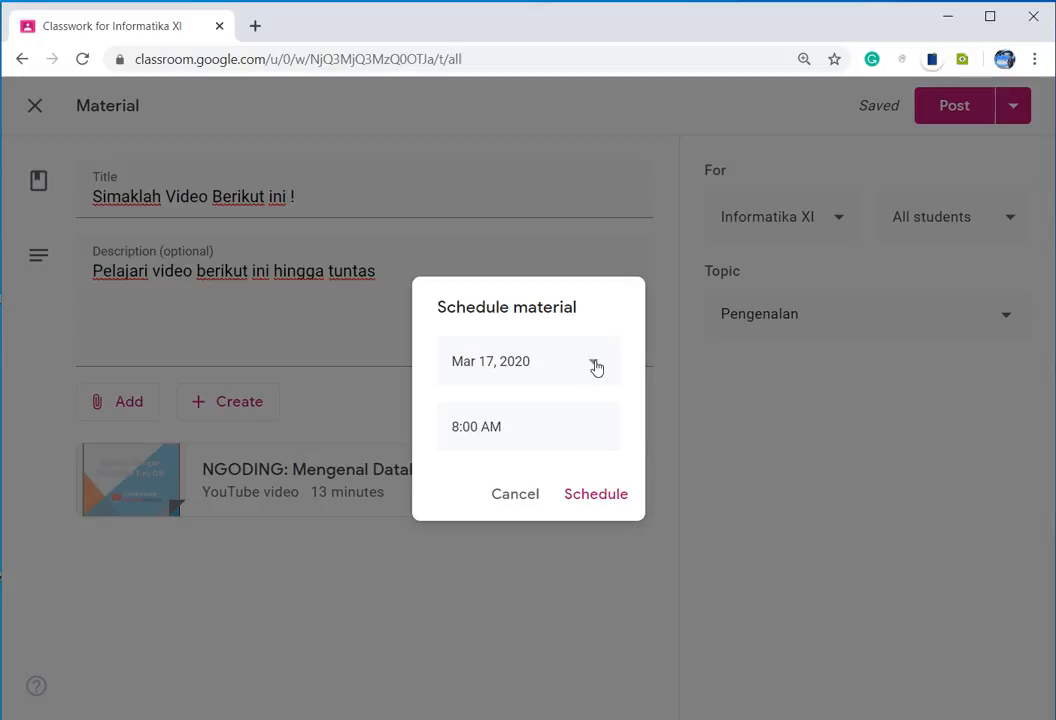
pyautogui.click(594, 364)
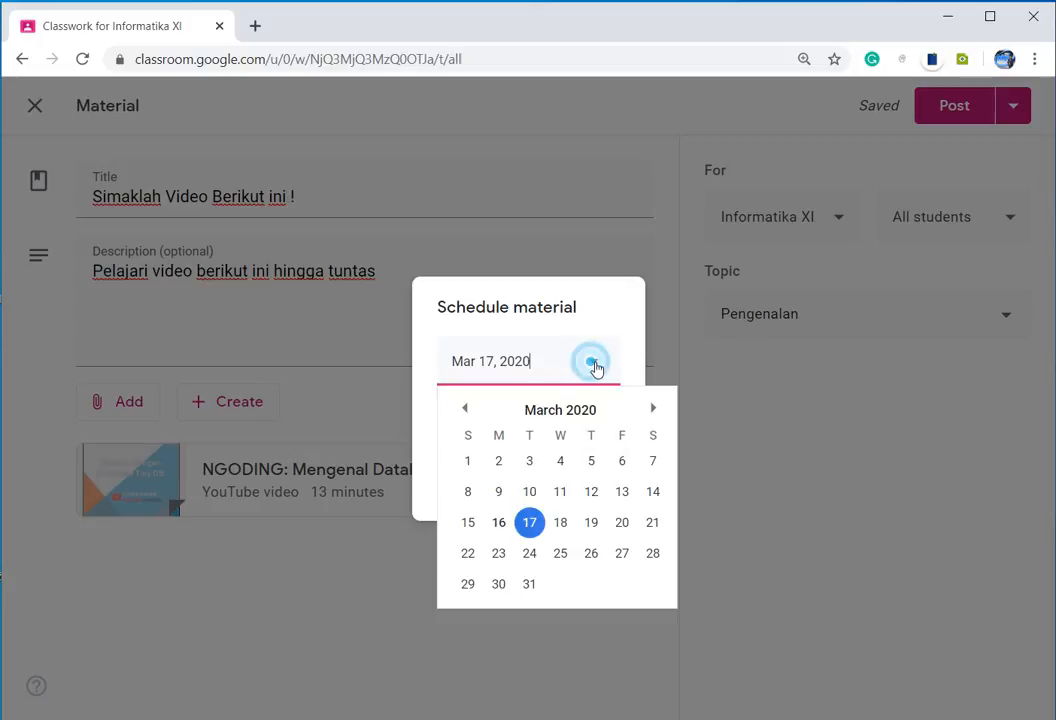
pyautogui.click(494, 530)
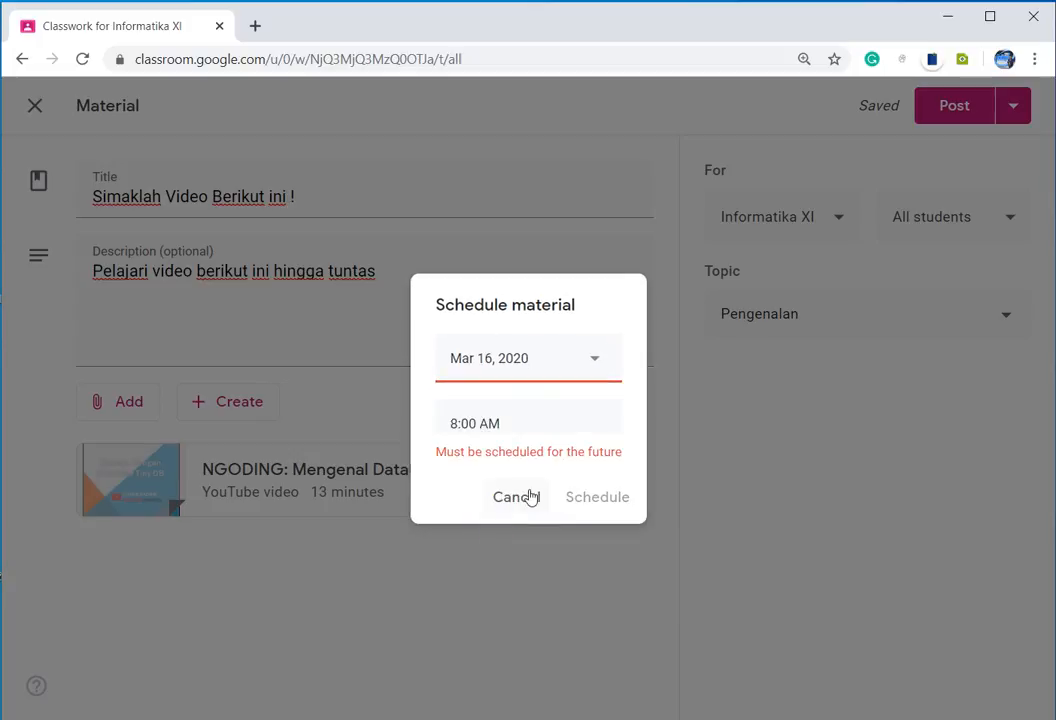
# Step: Set the material's publishing time to 1:00 PM and schedule it
pyautogui.click(510, 425)
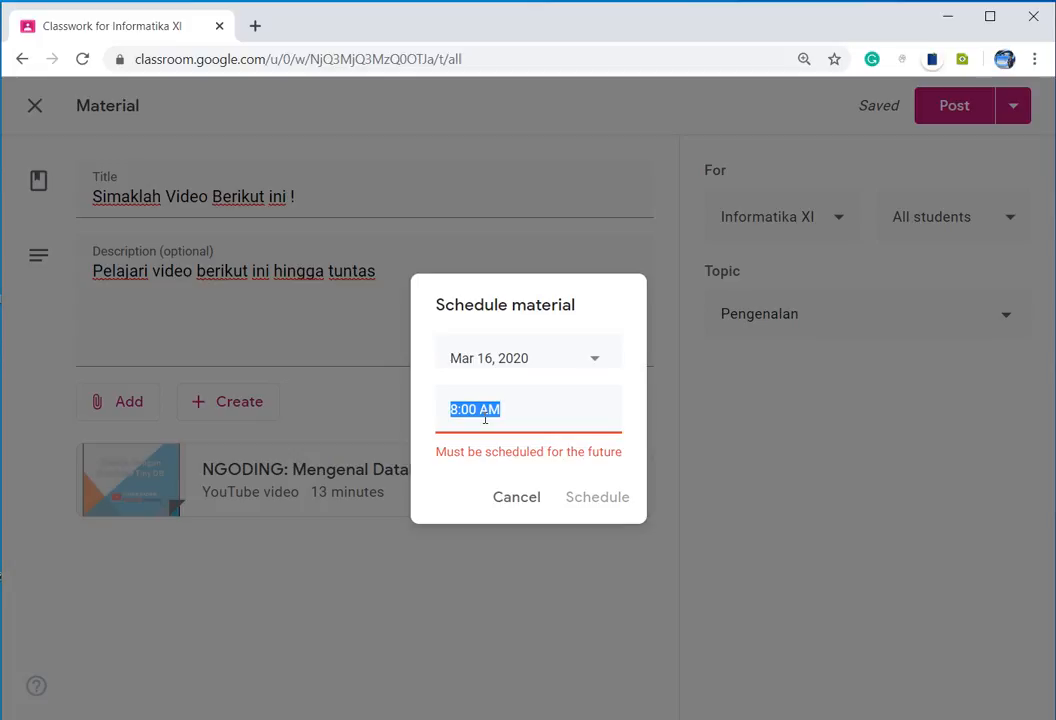
pyautogui.click(485, 419)
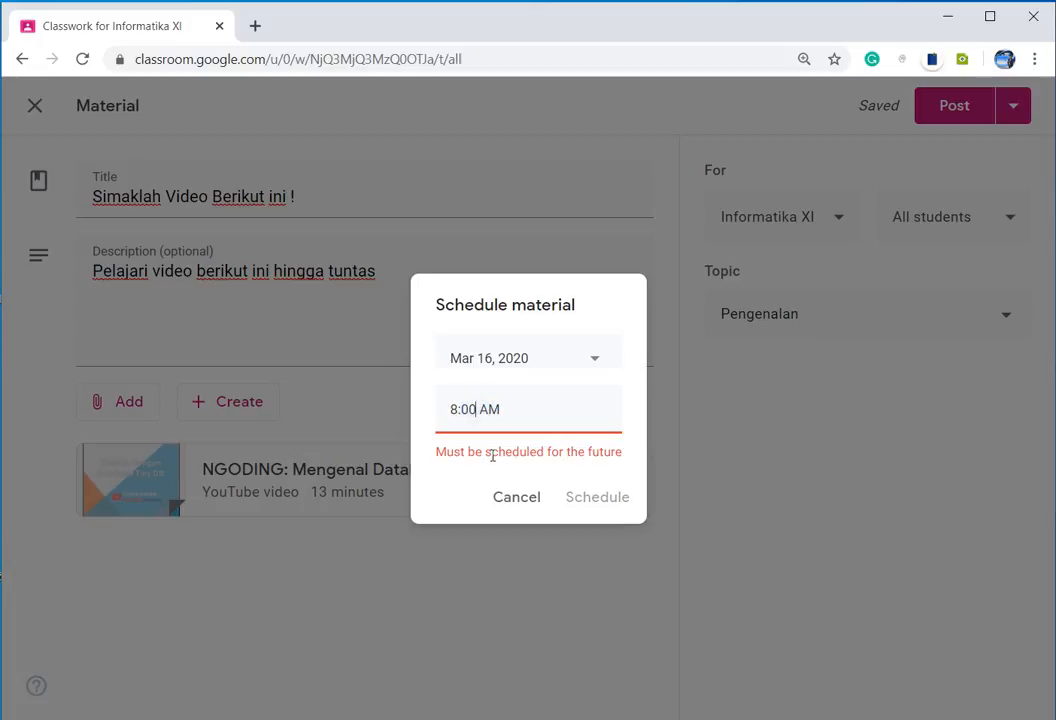
pyautogui.hotkey('shift', 'Left')
pyautogui.write('13')
pyautogui.press('Right')
pyautogui.press('Right')
pyautogui.press('Right')
pyautogui.press('Right')
pyautogui.hotkey('shift', 'Right')
pyautogui.write('P')
pyautogui.click(575, 383)
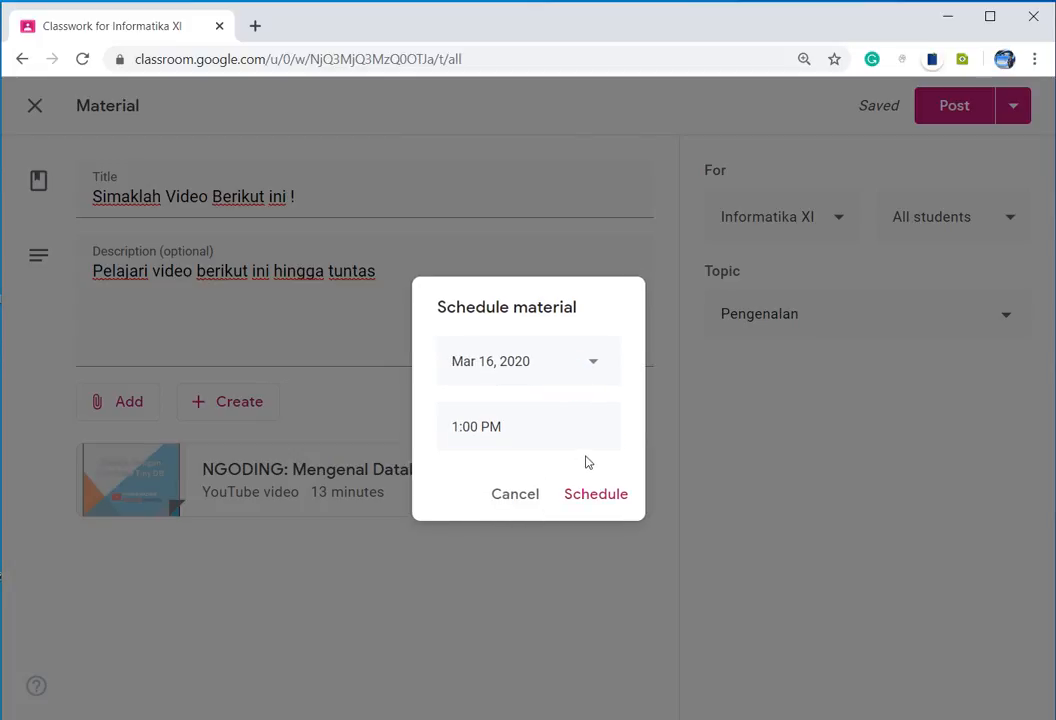
pyautogui.click(599, 496)
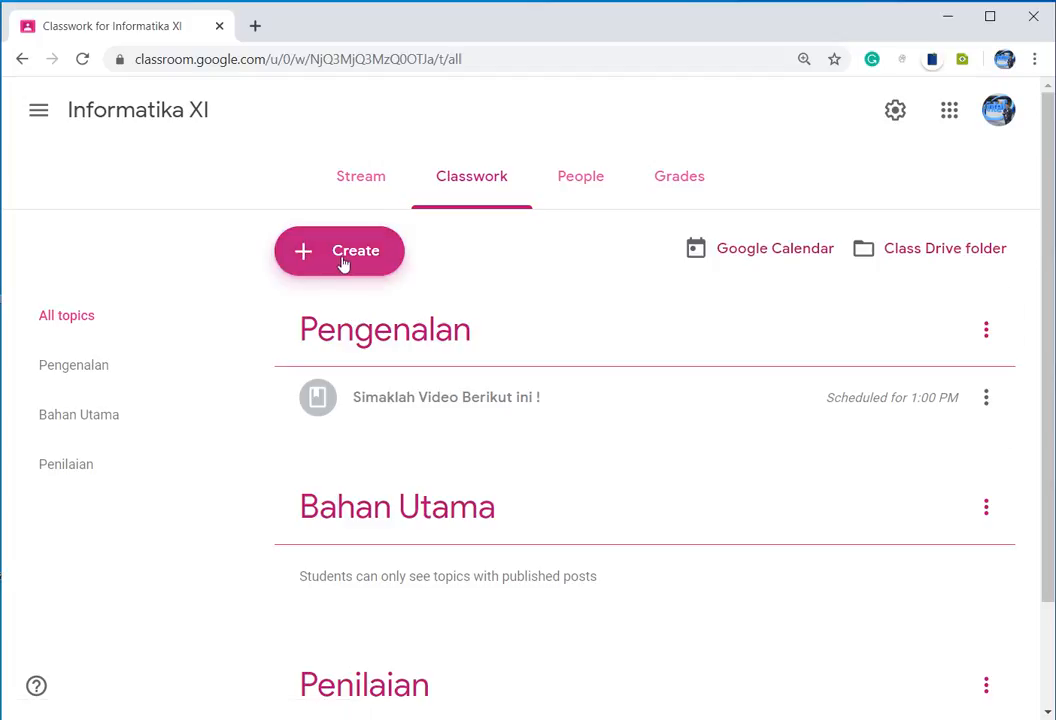
# Step: Create a quiz assignment titled "UKD" with the instructions "Kerjakan soal, jika anda sudah mempelajari semua materi yang ada!"
pyautogui.click(343, 263)
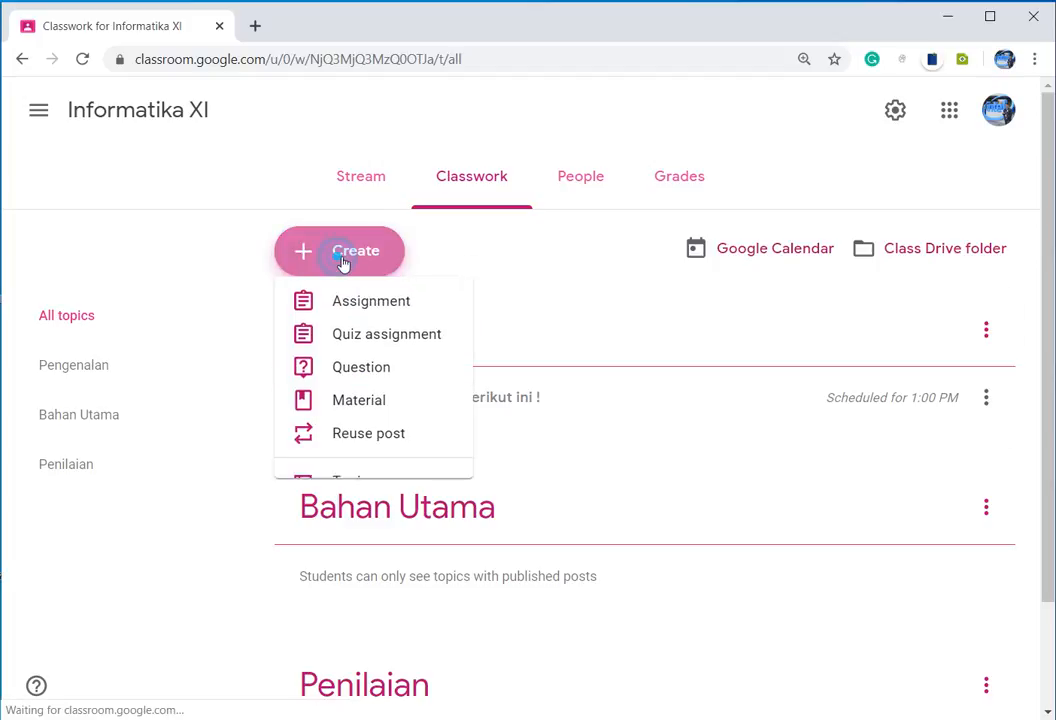
pyautogui.click(394, 352)
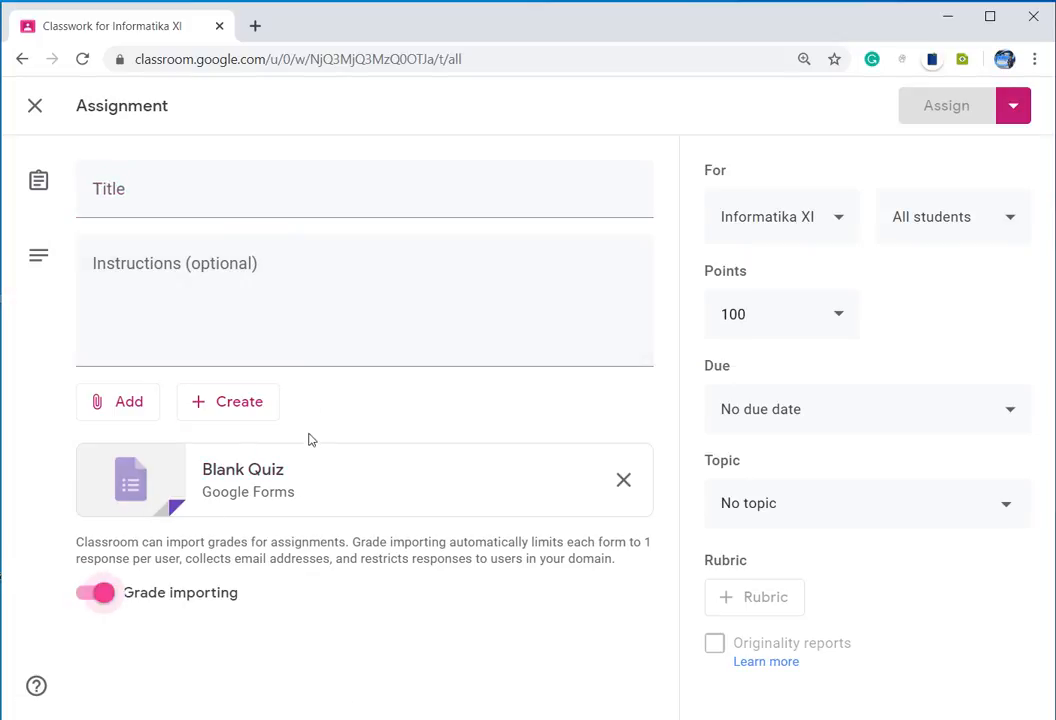
pyautogui.click(188, 186)
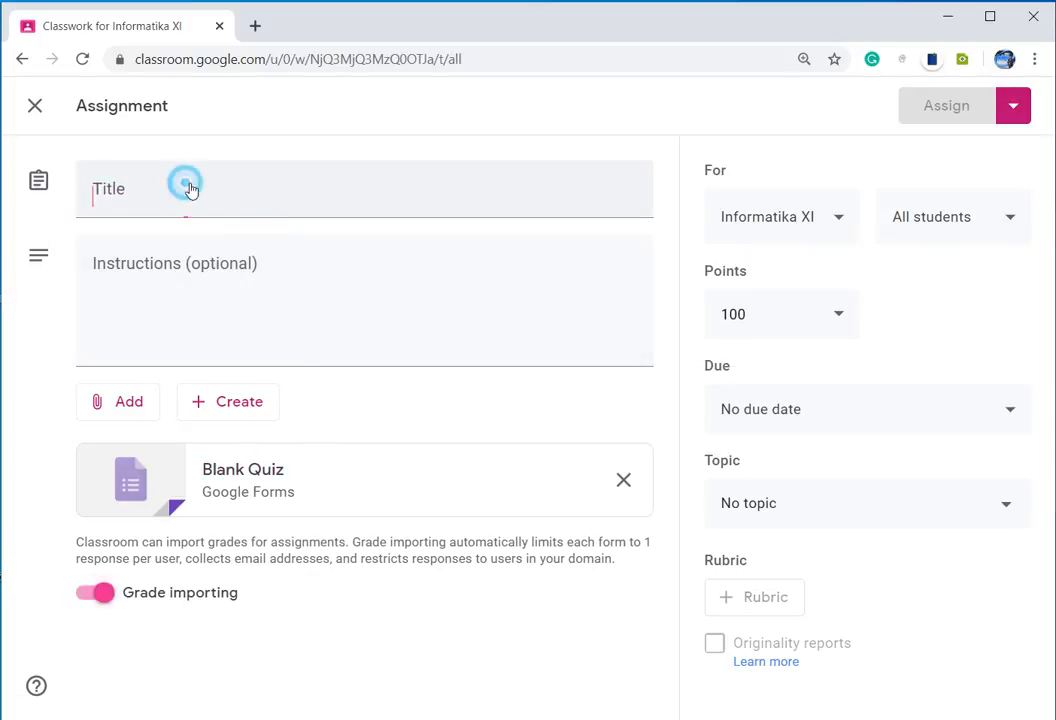
pyautogui.write('Q')
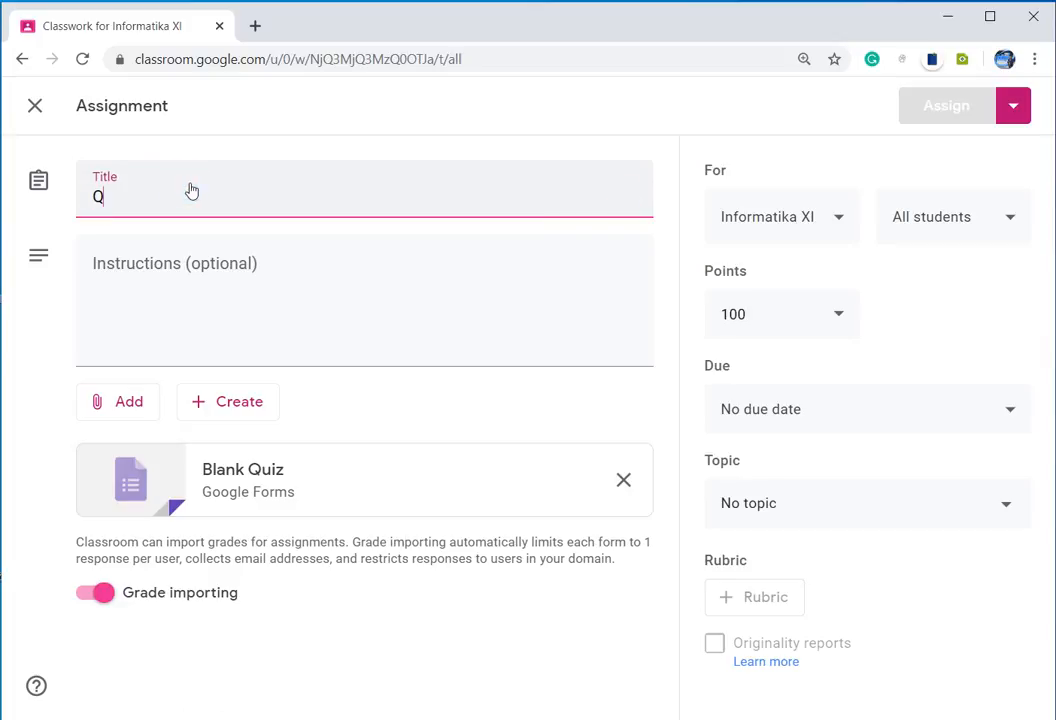
pyautogui.press('BackSpace')
pyautogui.write('P')
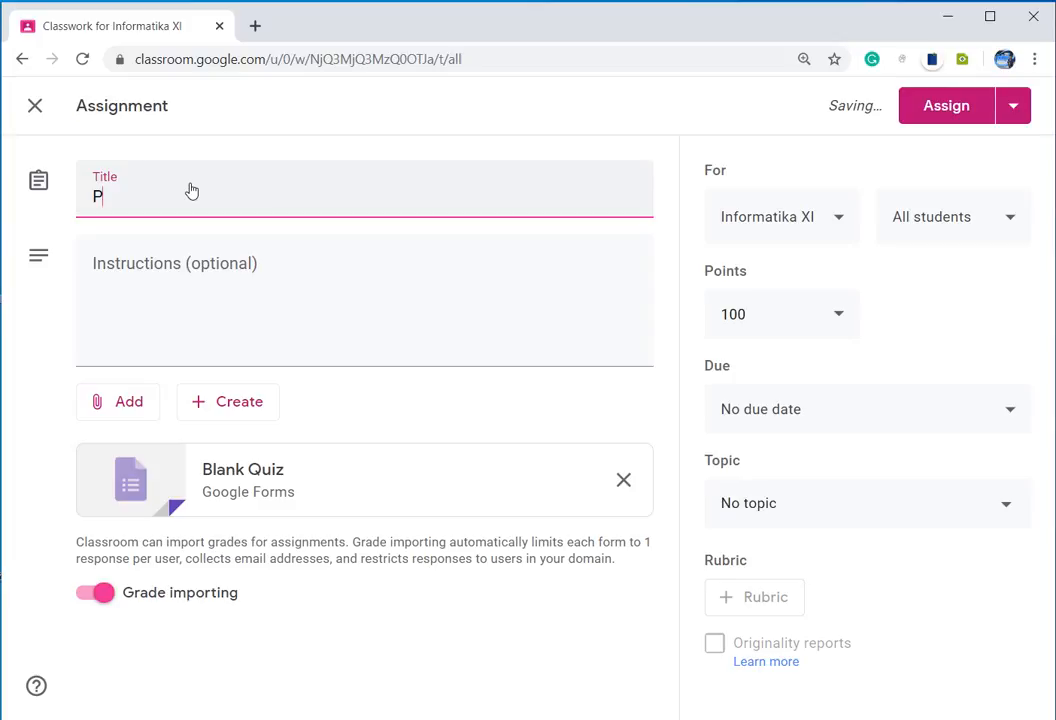
pyautogui.press('BackSpace')
pyautogui.write('UKD')
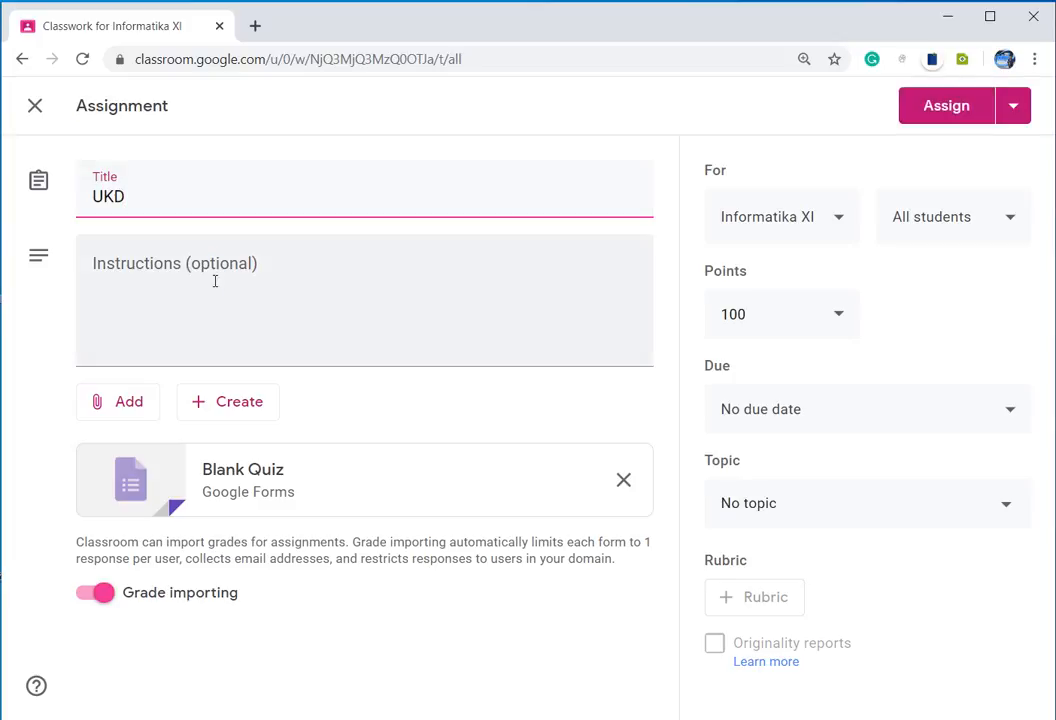
pyautogui.click(214, 280)
pyautogui.write('Kerjaka')
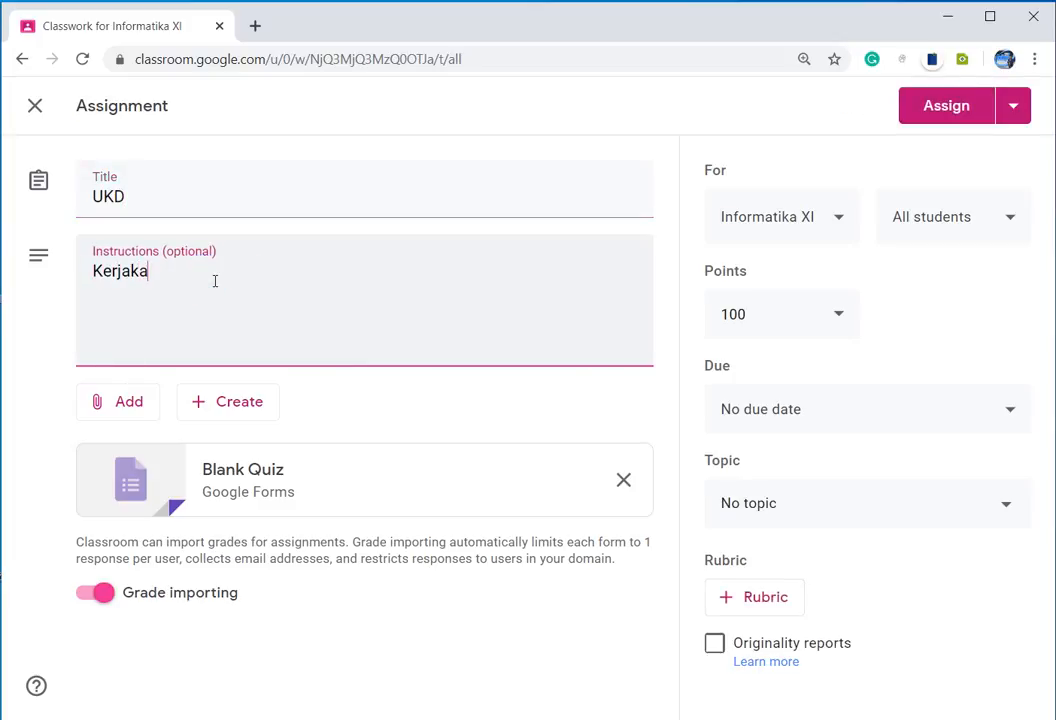
pyautogui.write('n soal, jika anda sudah mempelajari semua materi yang ada!')
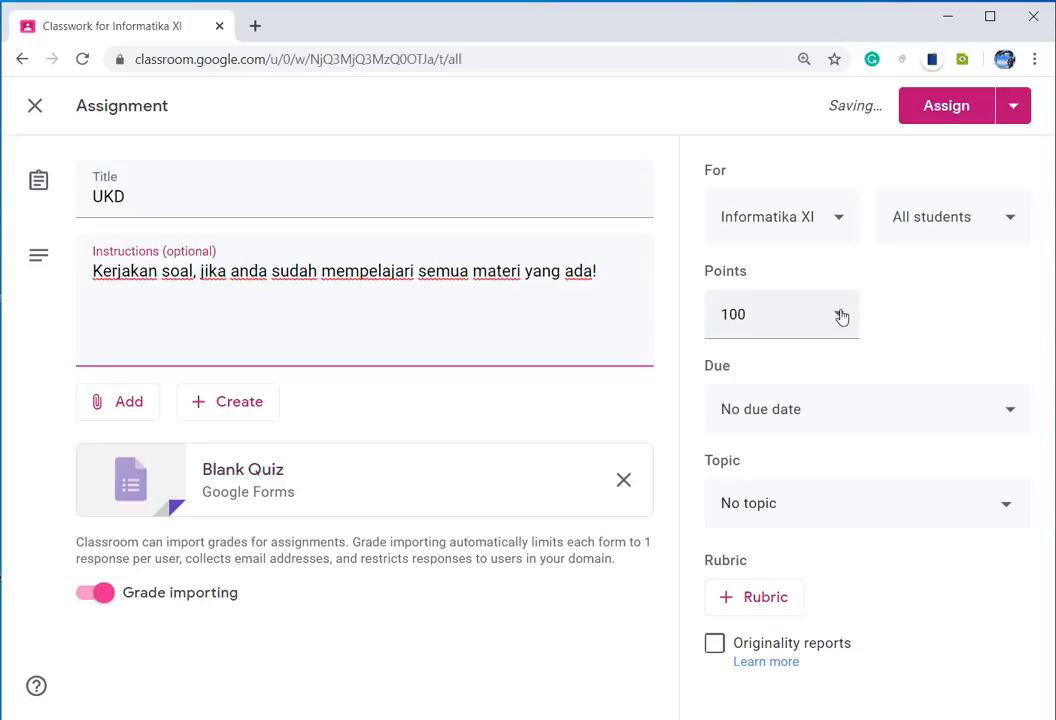
# Step: Set the quiz assignment's due date to Mar 17, 2020 at 11:59 AM
pyautogui.click(975, 425)
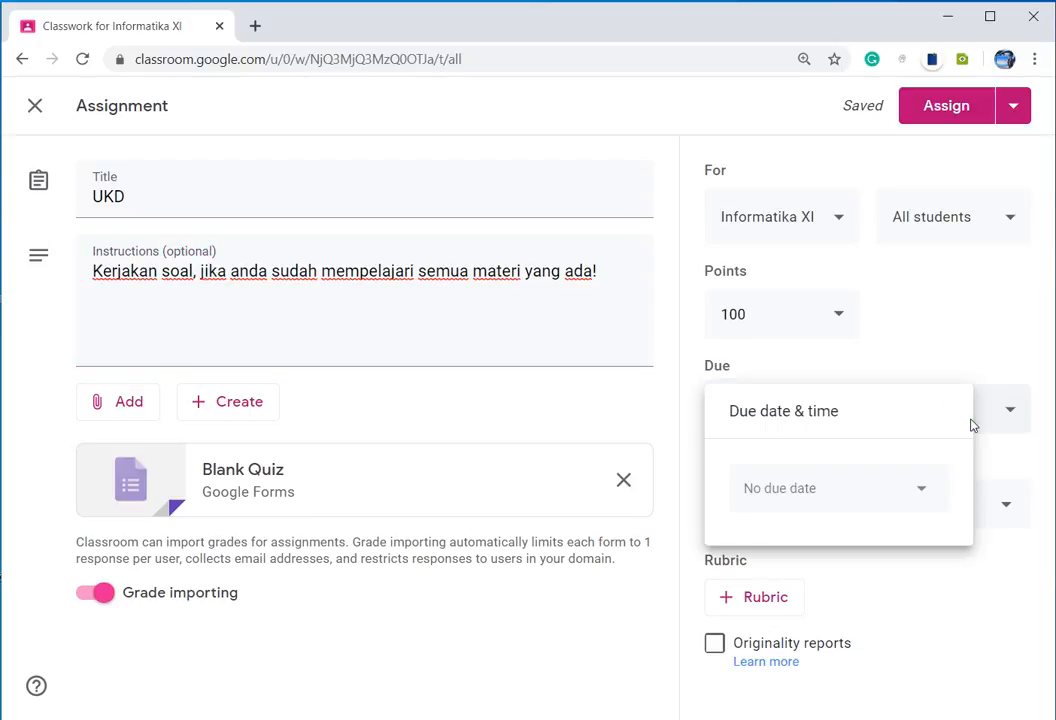
pyautogui.click(898, 495)
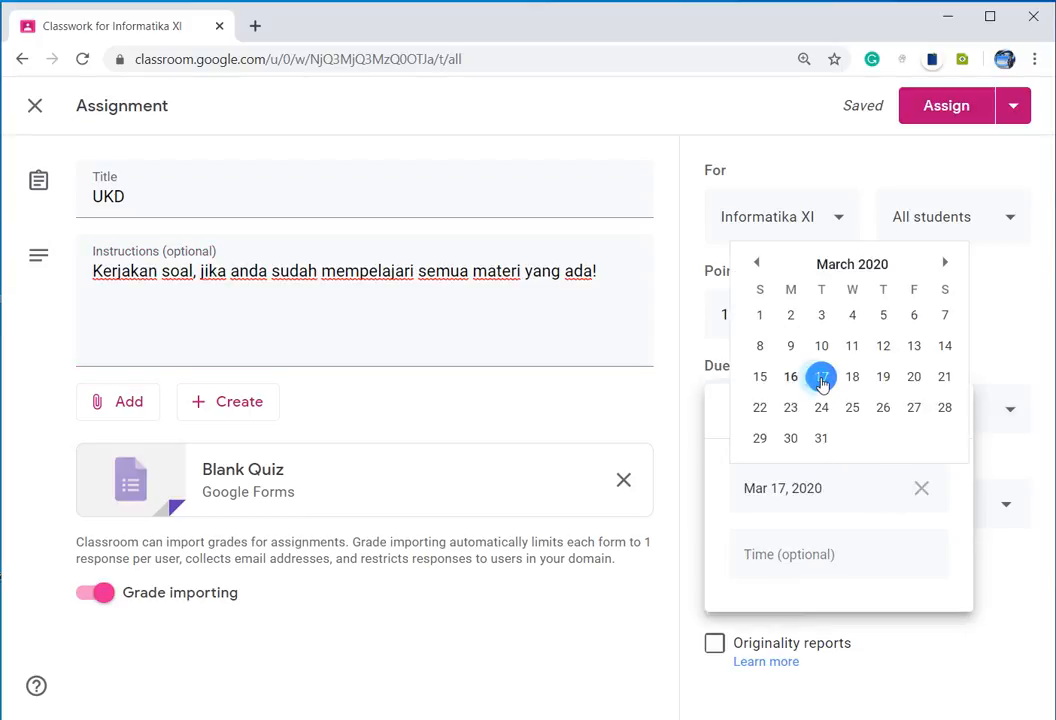
pyautogui.click(821, 378)
pyautogui.click(786, 558)
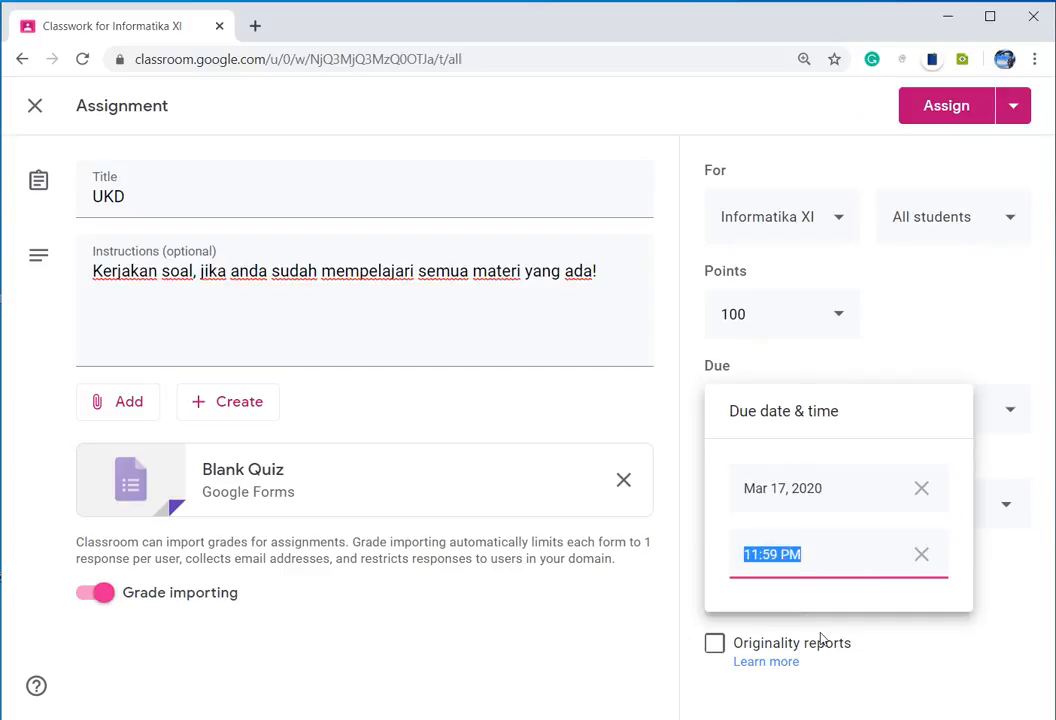
pyautogui.press('Left')
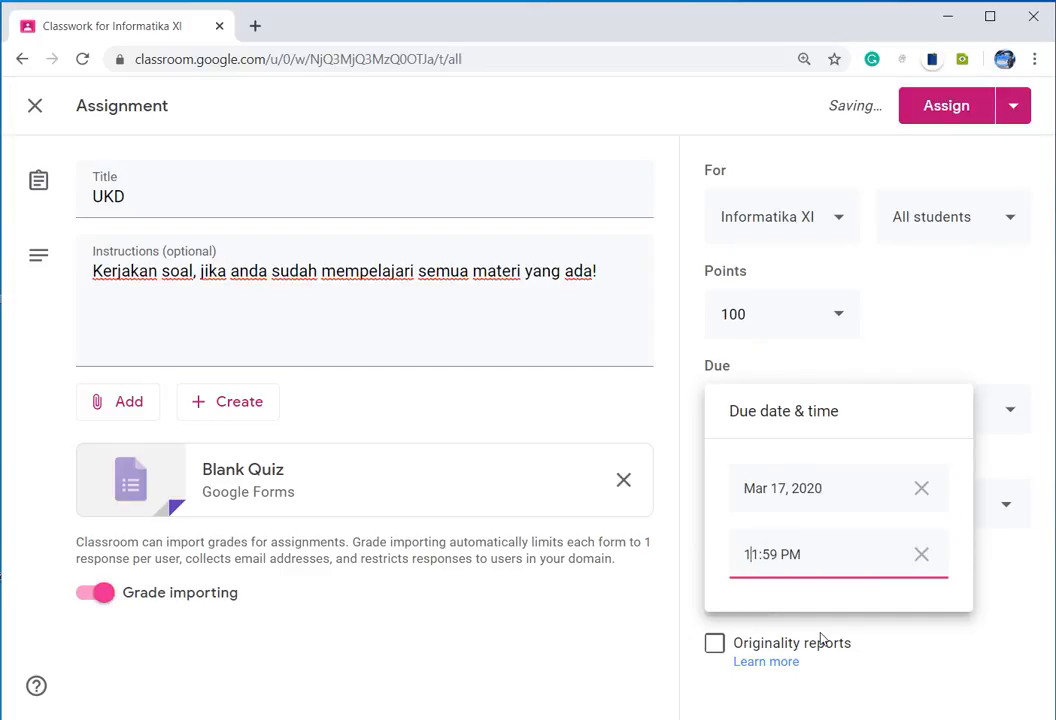
pyautogui.write('A')
pyautogui.click(837, 521)
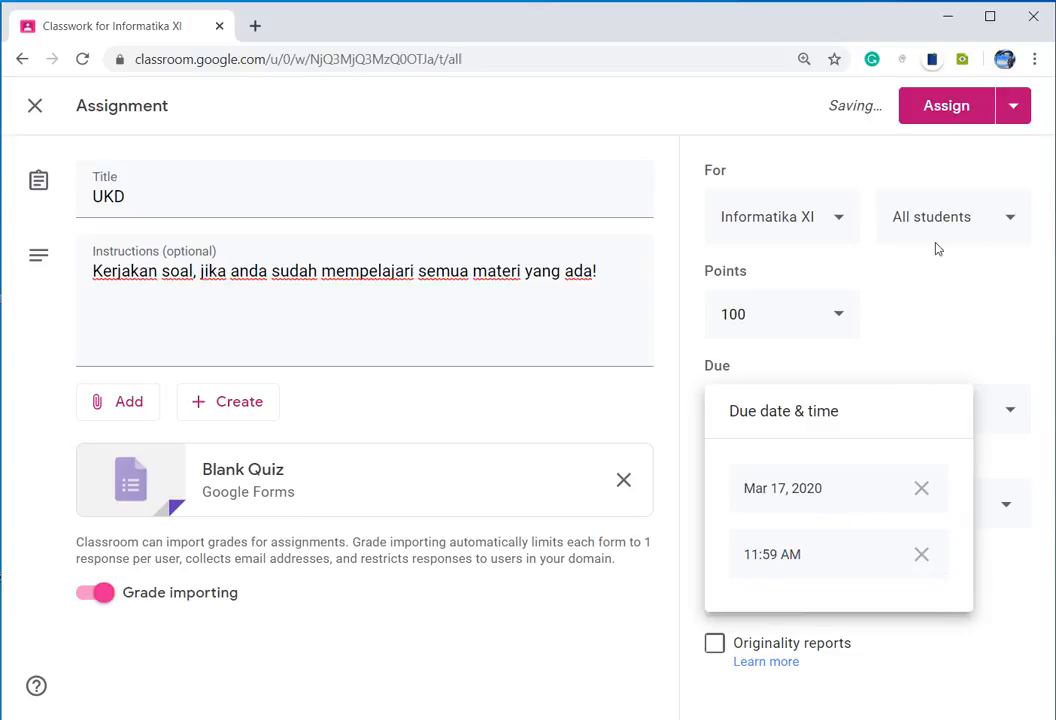
pyautogui.click(1012, 274)
# Step: File the quiz assignment under the topic Penilaian and schedule it for Mar 16, 2020 at 7:00 PM
pyautogui.click(963, 510)
pyautogui.click(773, 655)
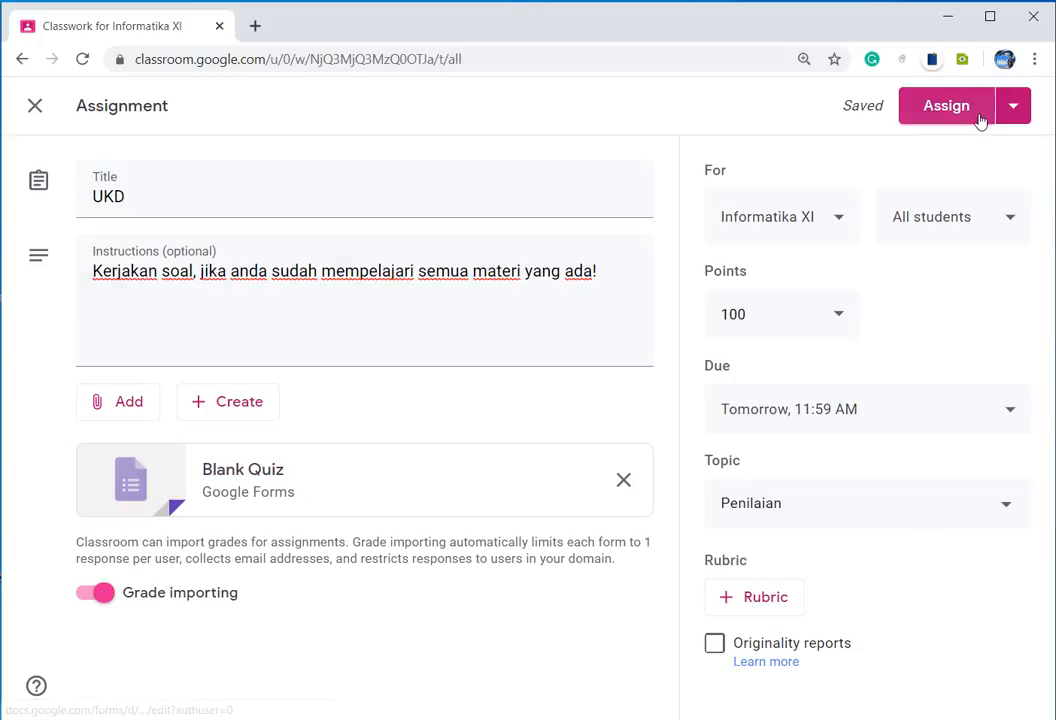
pyautogui.click(1022, 108)
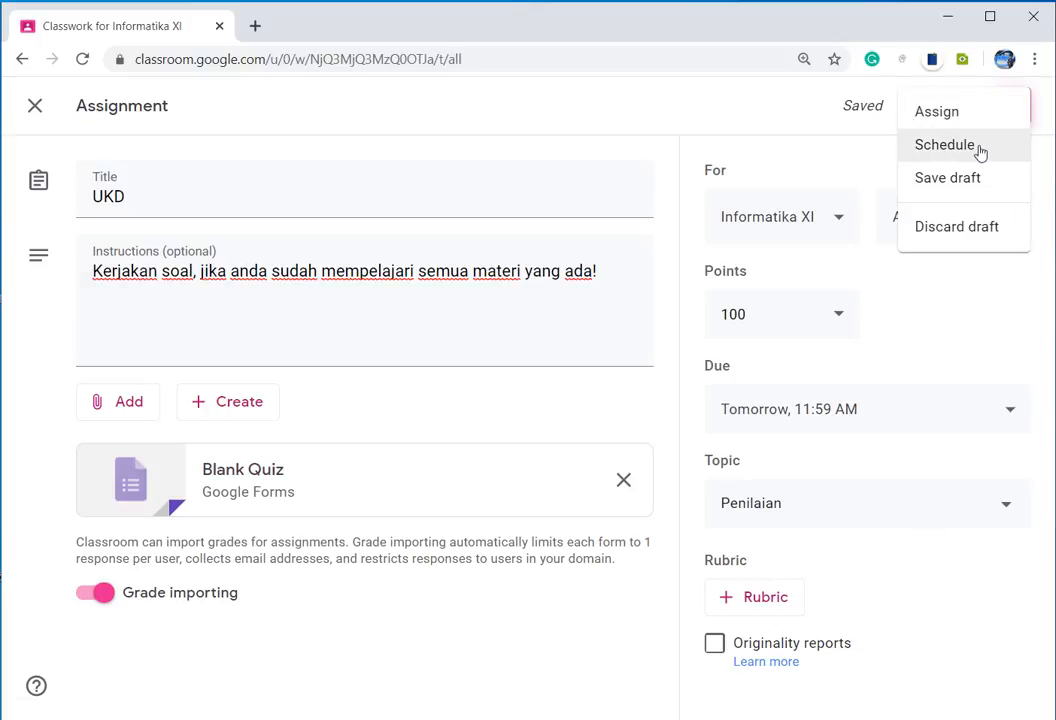
pyautogui.click(980, 150)
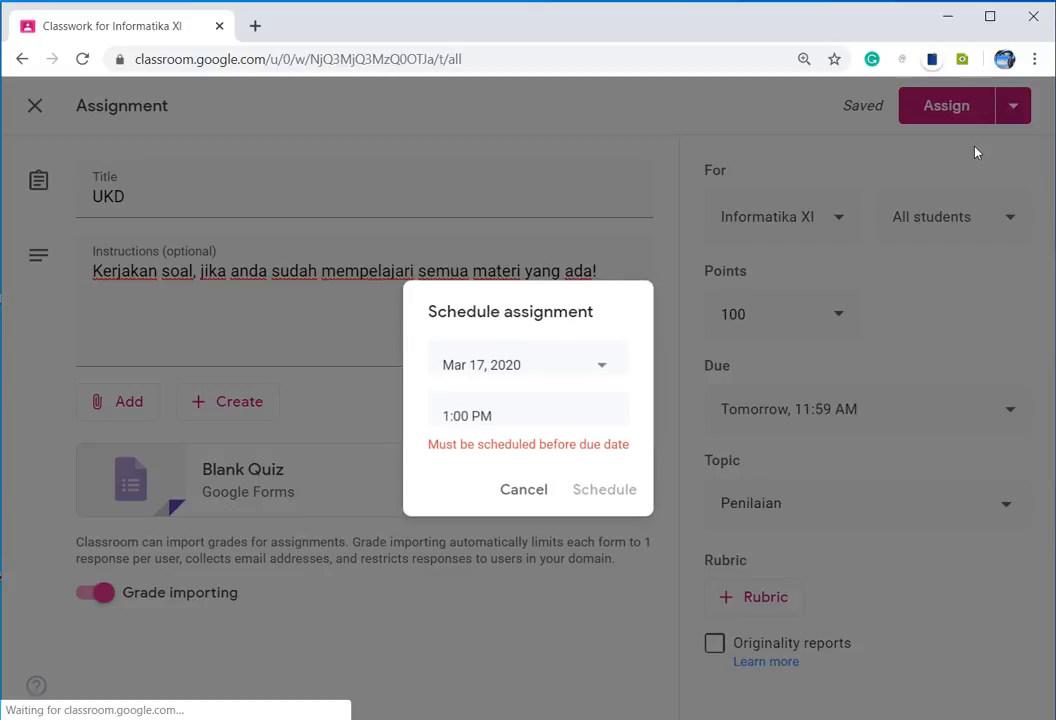
pyautogui.click(544, 361)
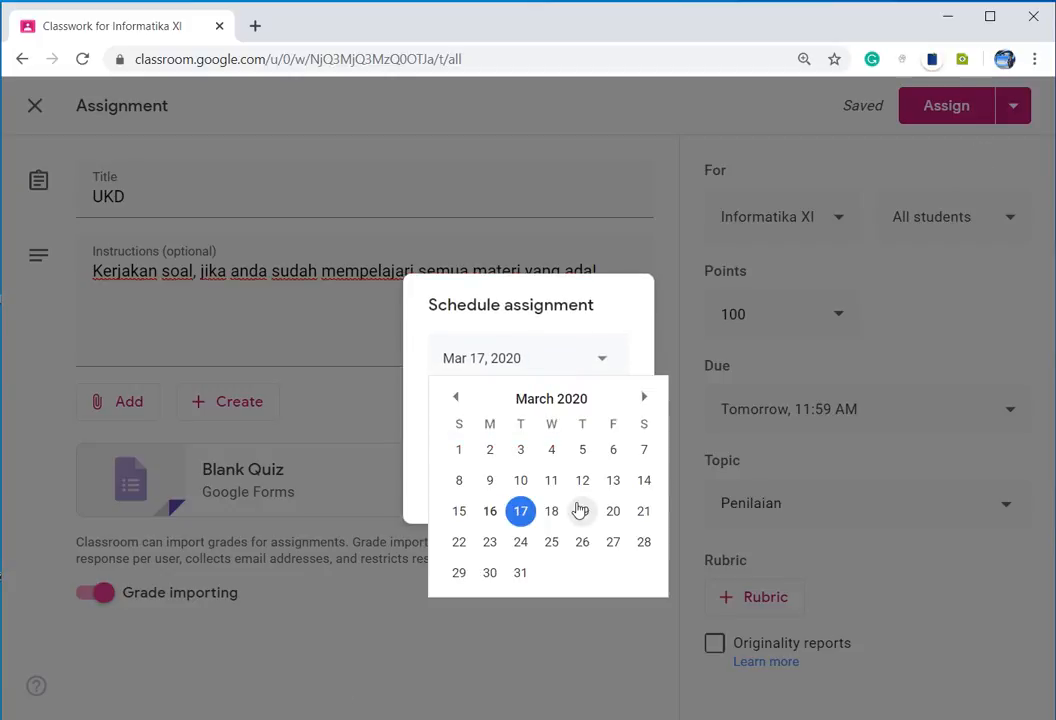
pyautogui.click(492, 509)
pyautogui.click(466, 434)
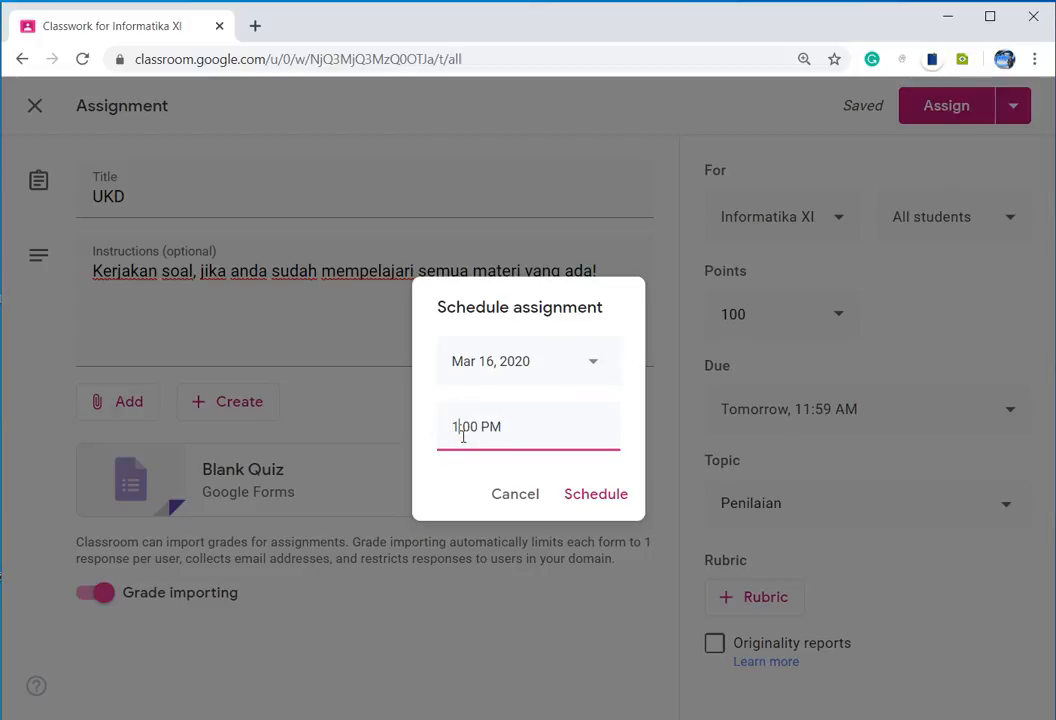
pyautogui.write('9')
pyautogui.click(604, 498)
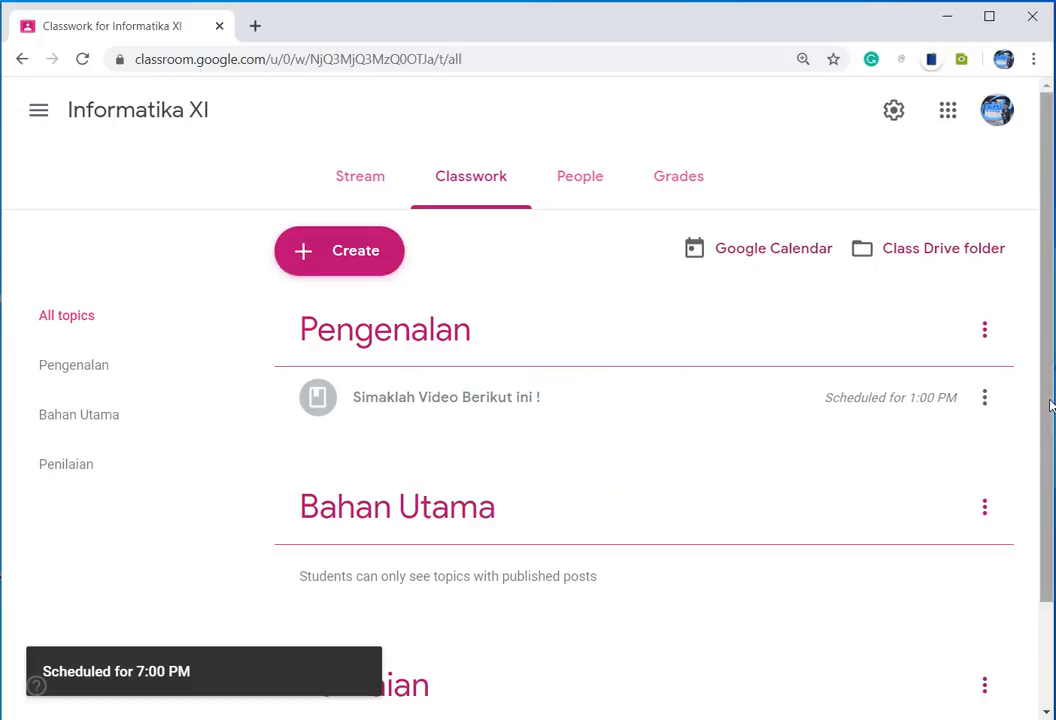
# Step: Open the Blank Quiz form attached to the UKD assignment under Penilaian and switch it to editing
pyautogui.moveTo(1050, 500); pyautogui.dragTo(1050, 601)
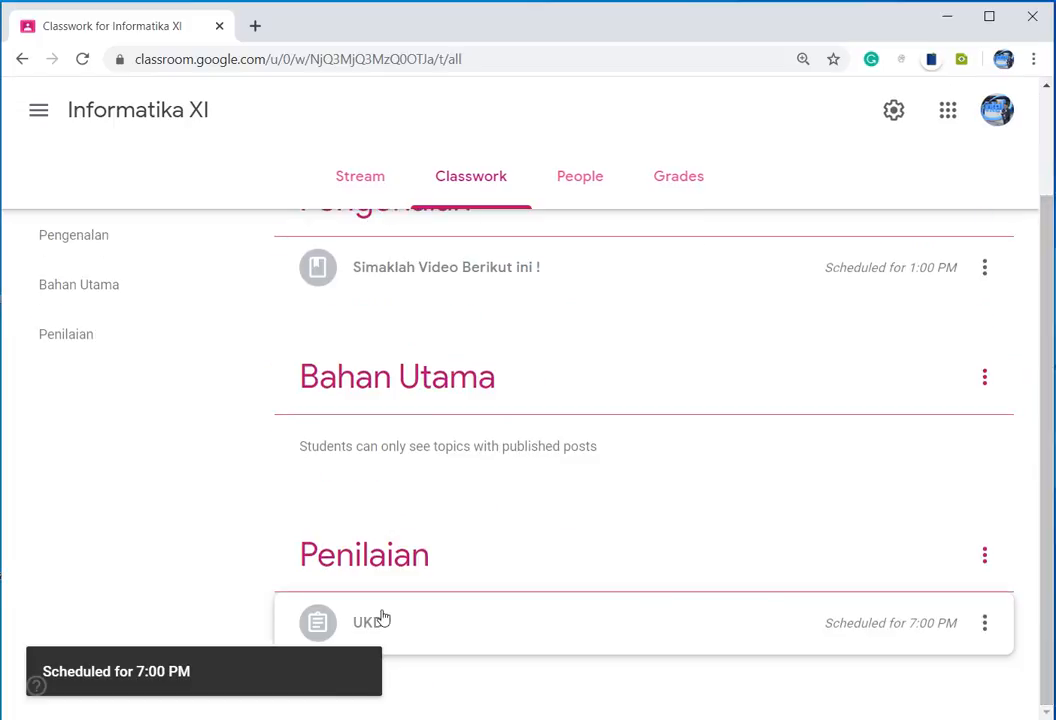
pyautogui.click(370, 620)
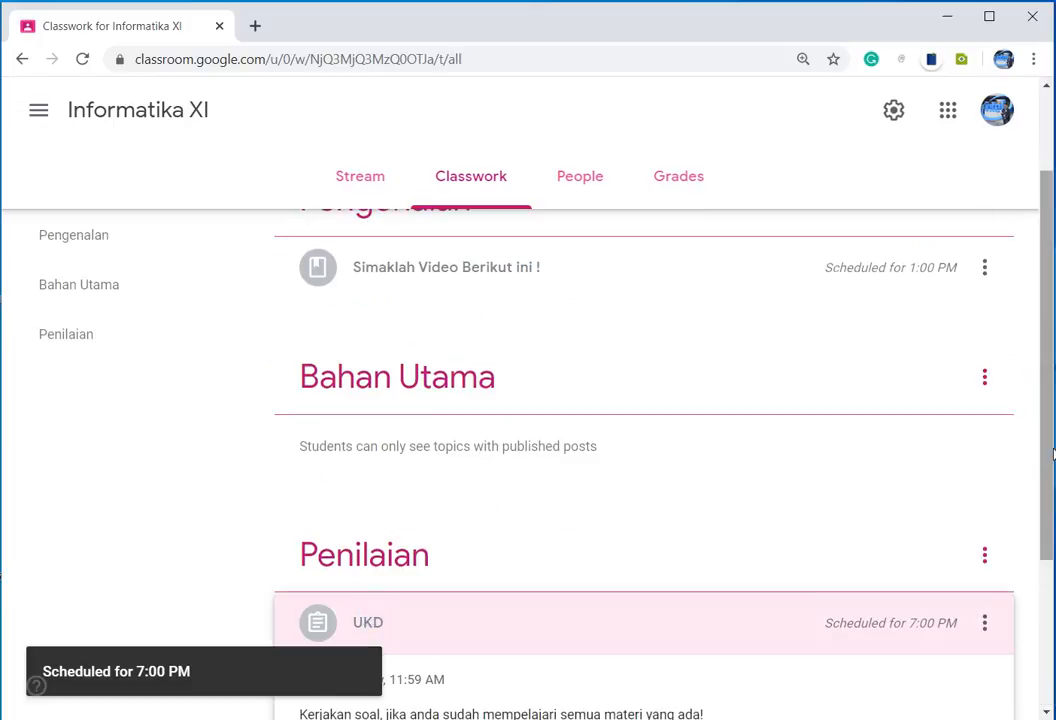
pyautogui.moveTo(1046, 445); pyautogui.dragTo(1047, 601)
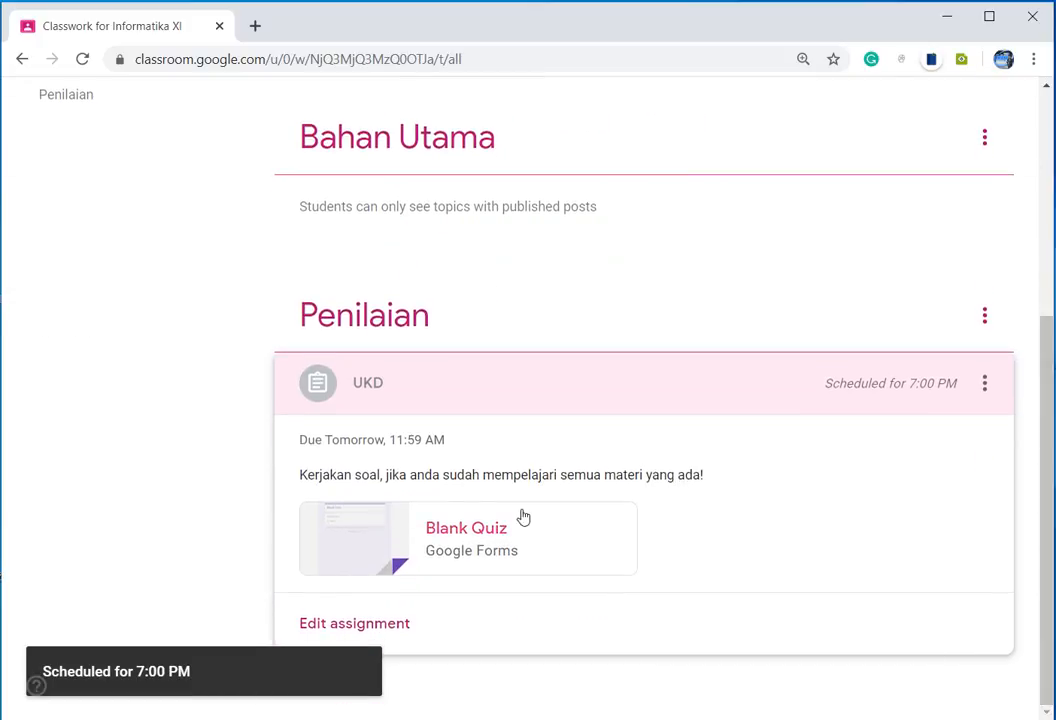
pyautogui.click(463, 537)
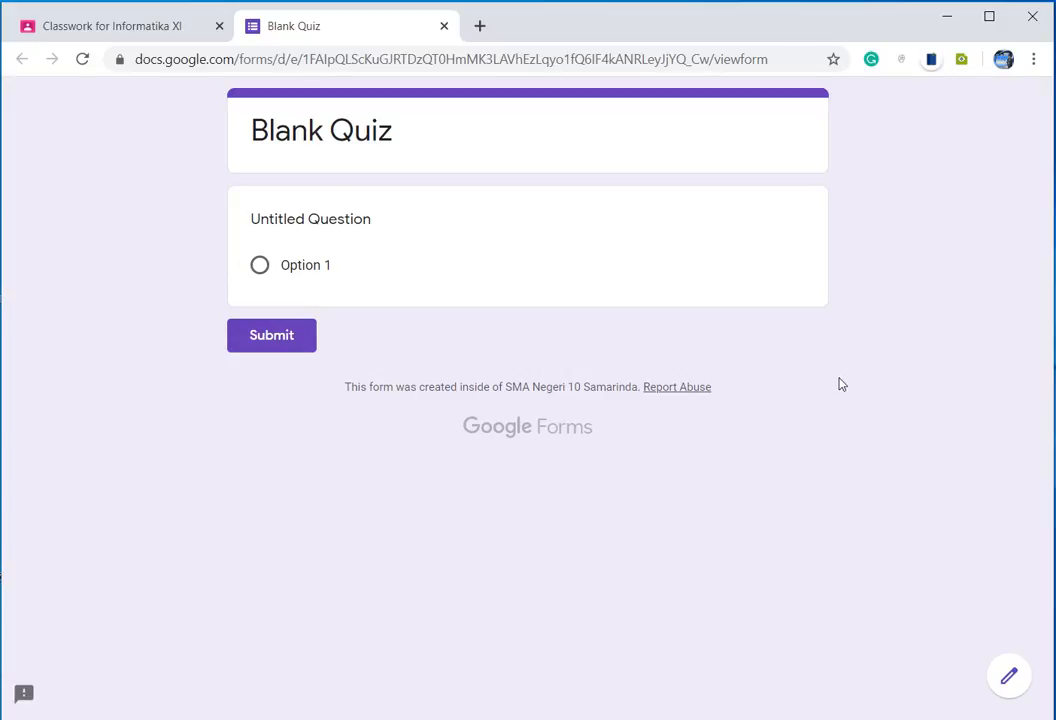
pyautogui.click(1018, 681)
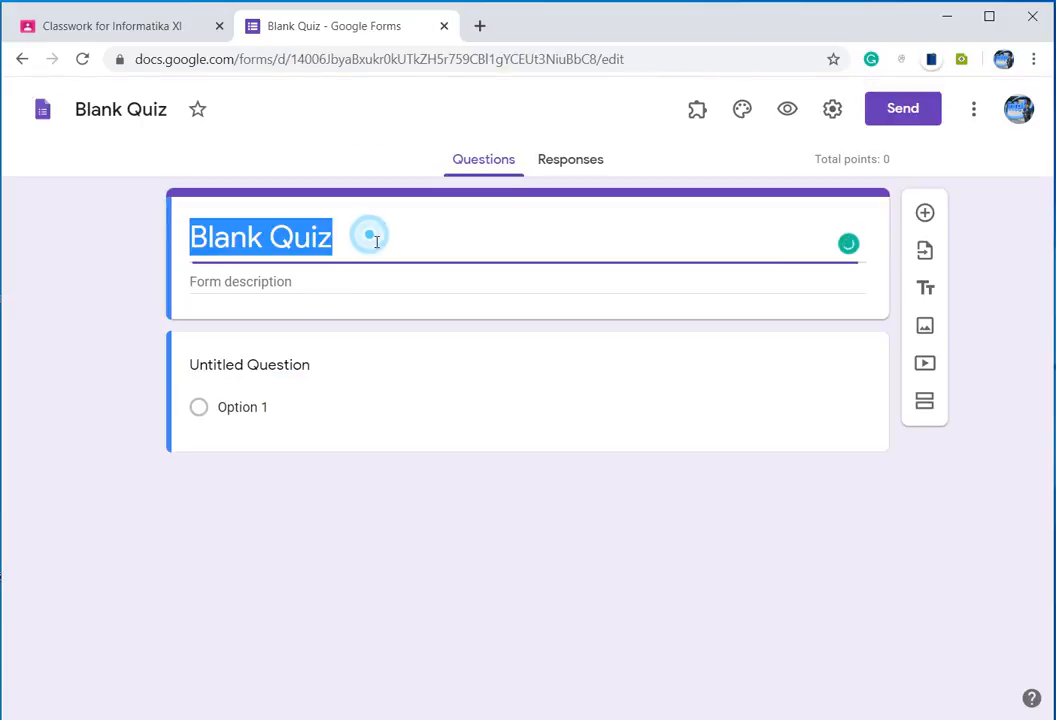
# Step: Change the quiz form's title to "UKD Ke-1 Informatika"
pyautogui.write('UKD K')
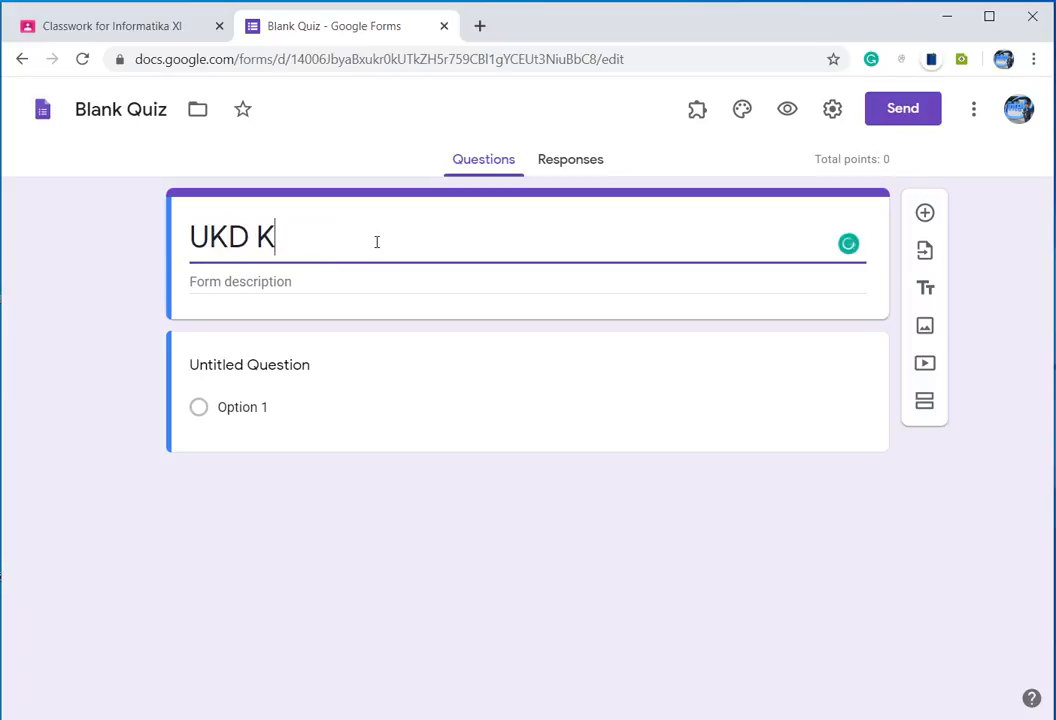
pyautogui.write('e-1 ')
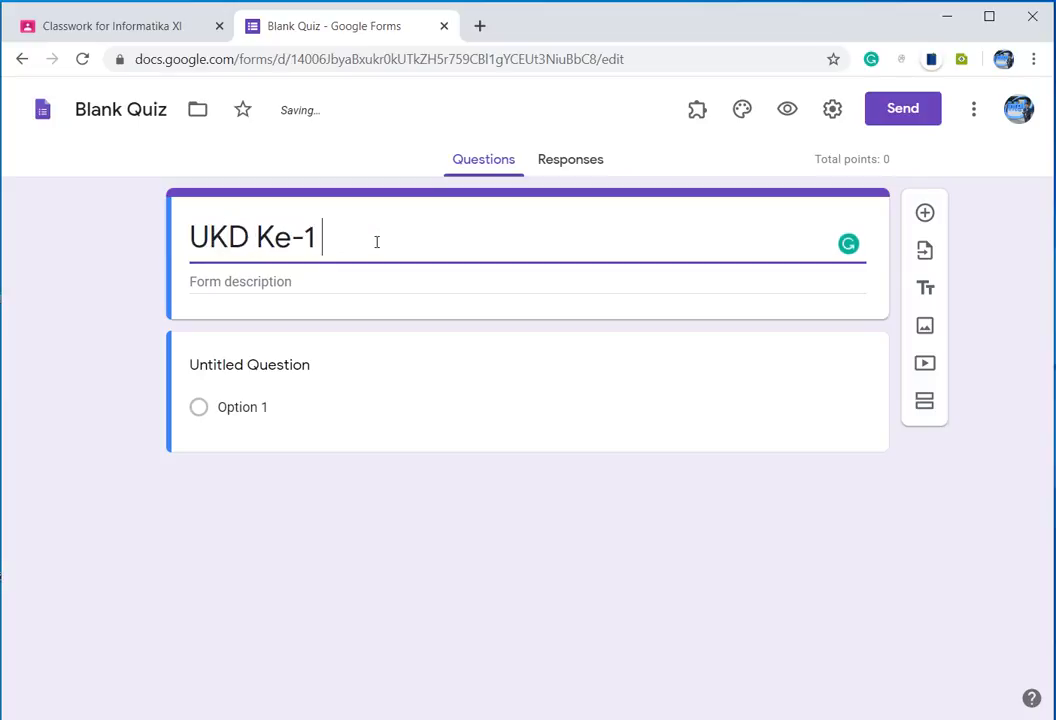
pyautogui.write('Informatika')
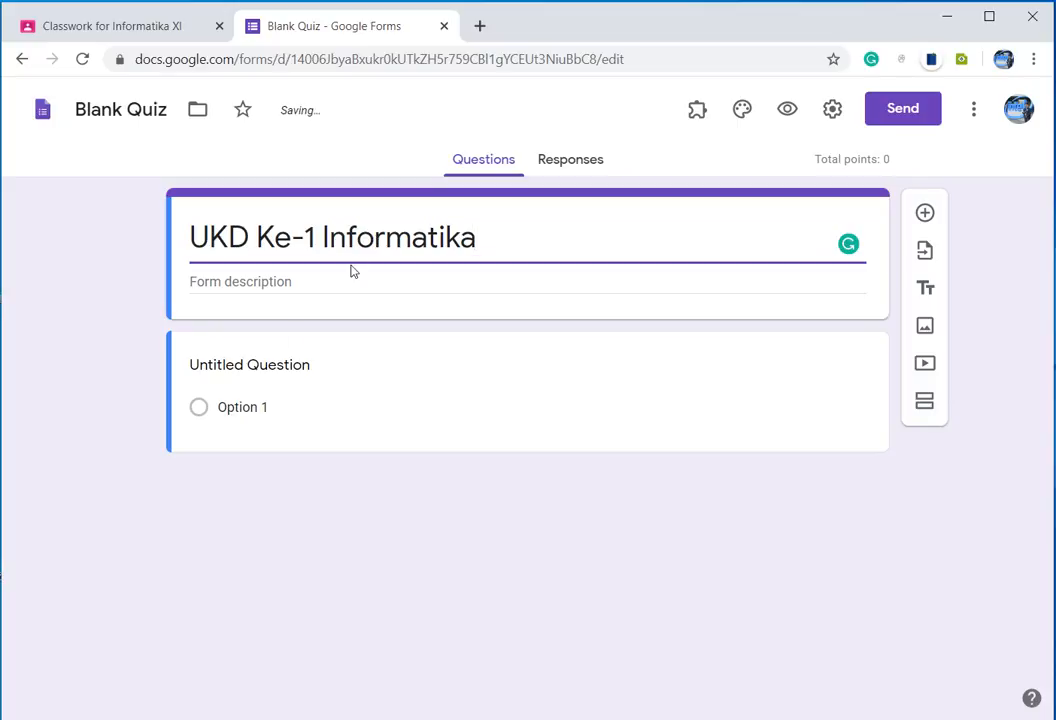
# Step: Write the first question as "Siapakah saya" and give it five answer options, each a person's first name
pyautogui.click(298, 372)
pyautogui.write('Sia')
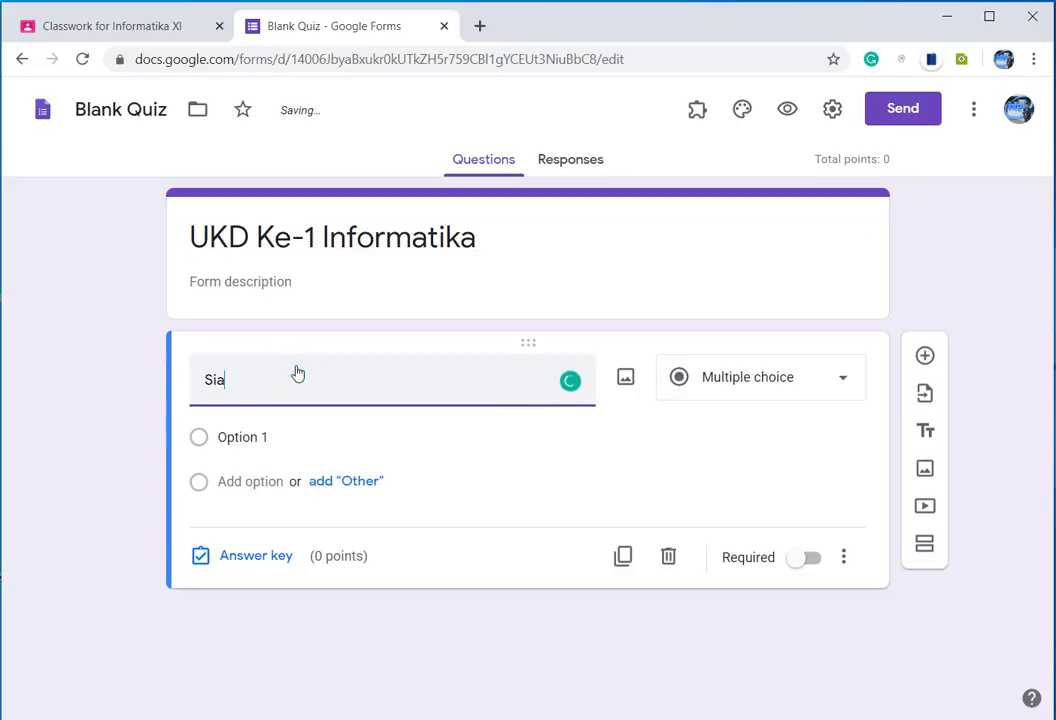
pyautogui.write('pakah saya')
pyautogui.click(260, 448)
pyautogui.write('Budi')
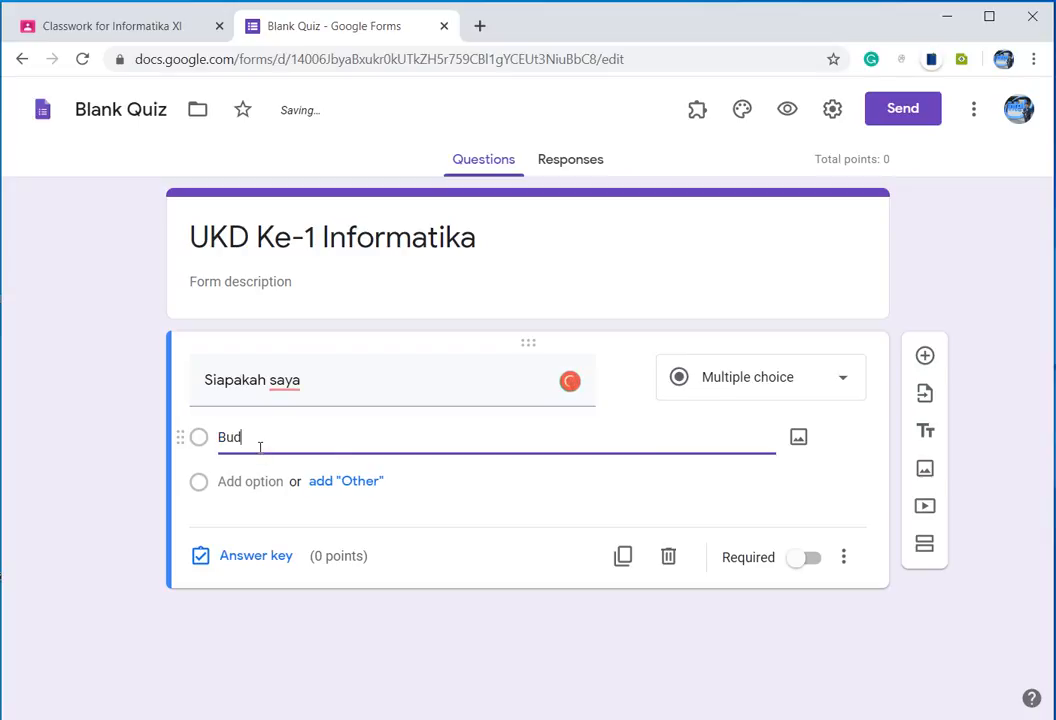
pyautogui.click(240, 482)
pyautogui.write('Tono')
pyautogui.click(250, 527)
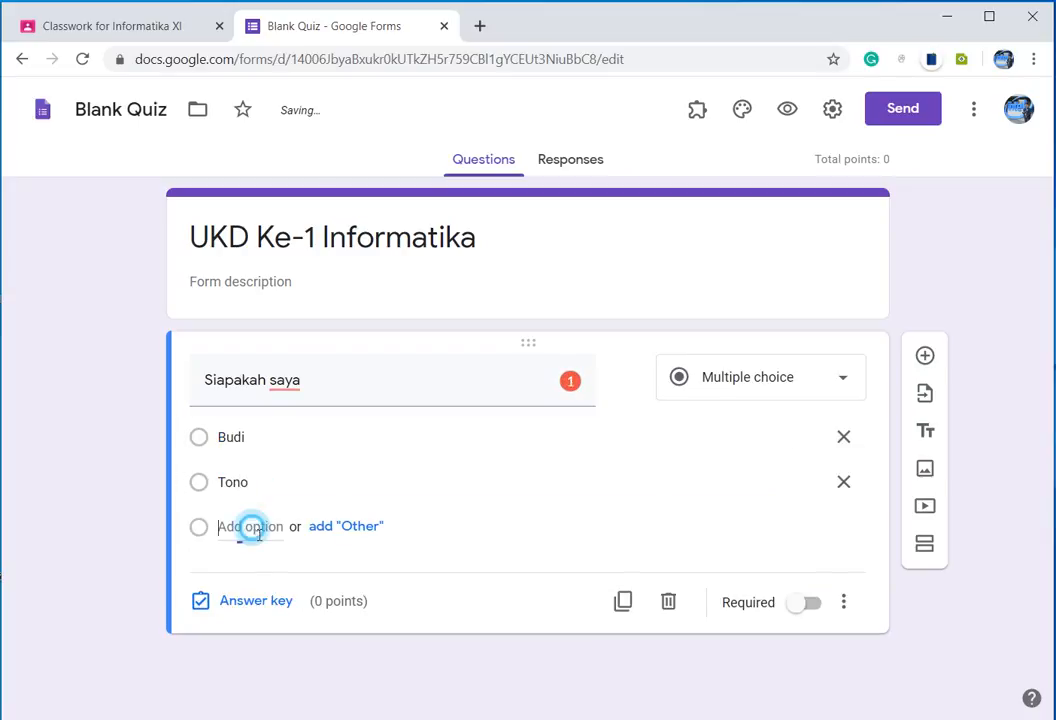
pyautogui.write('Iwan')
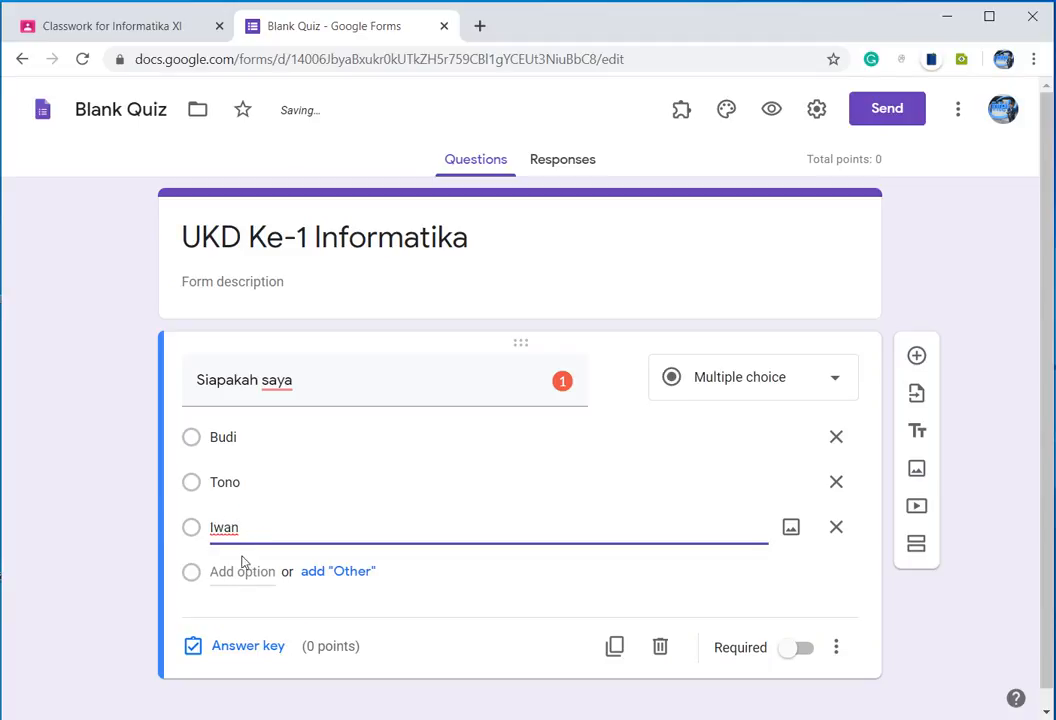
pyautogui.click(248, 581)
pyautogui.write('Diah')
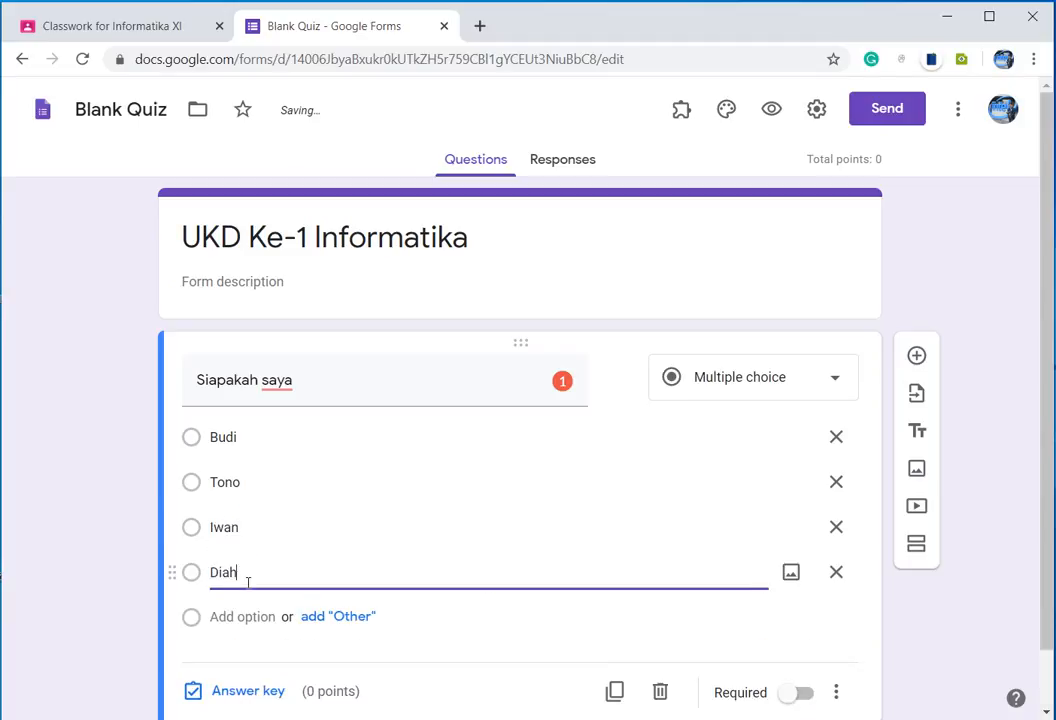
pyautogui.click(242, 616)
pyautogui.write('Gondo')
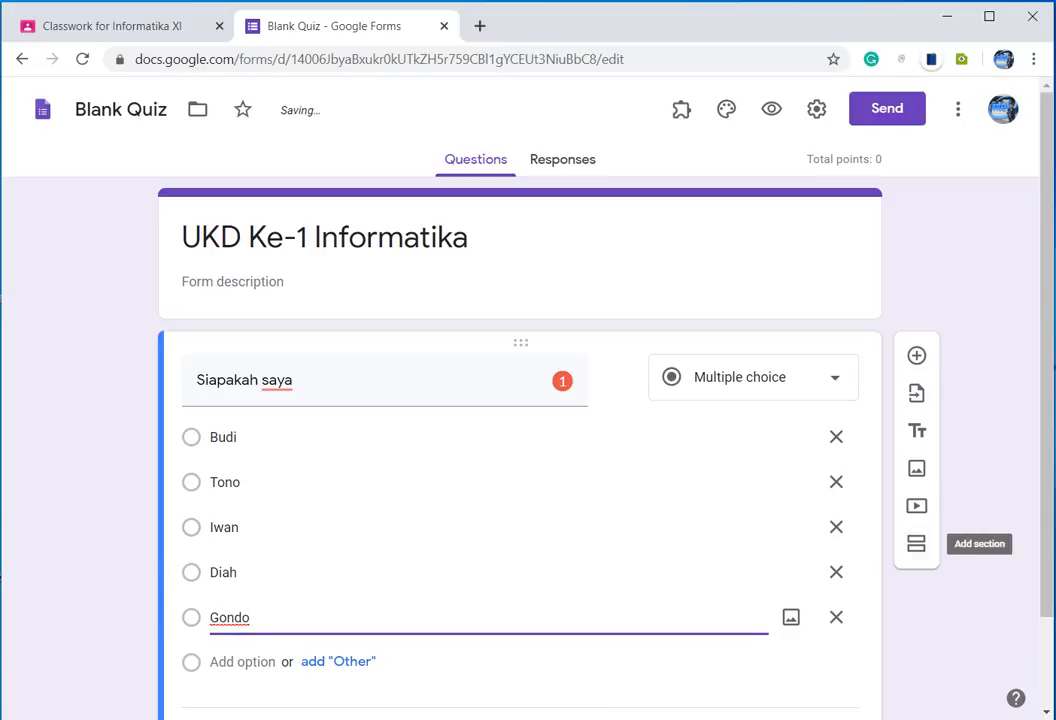
# Step: Look through the question types, keep the question as multiple choice and mark it as required
pyautogui.moveTo(1046, 431); pyautogui.dragTo(1032, 504)
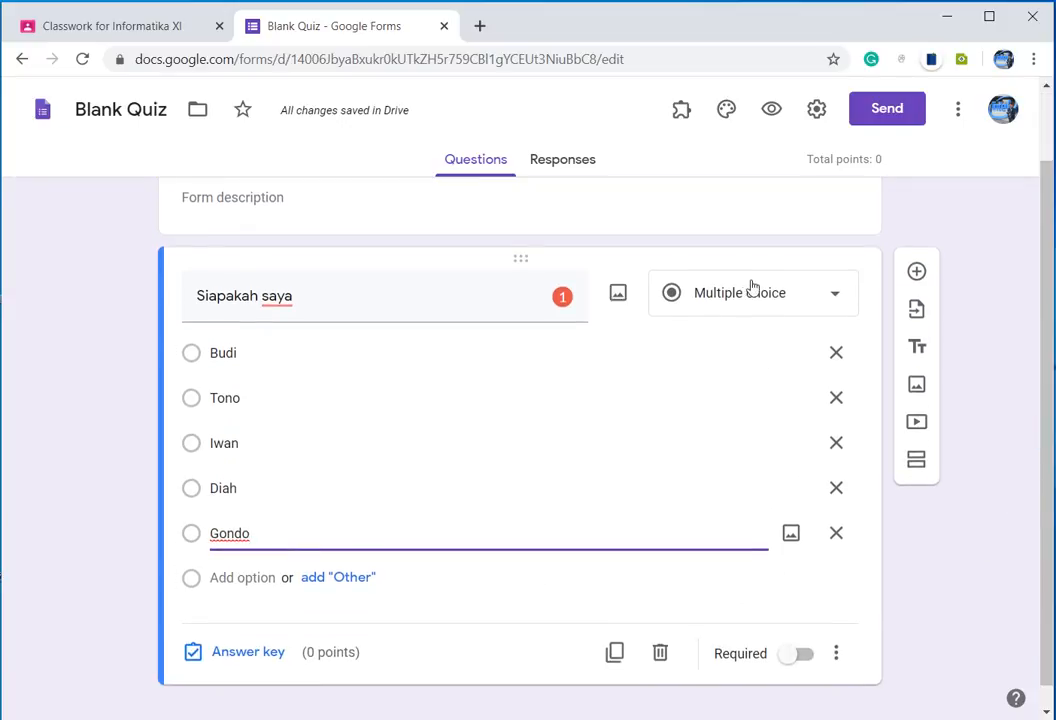
pyautogui.click(836, 297)
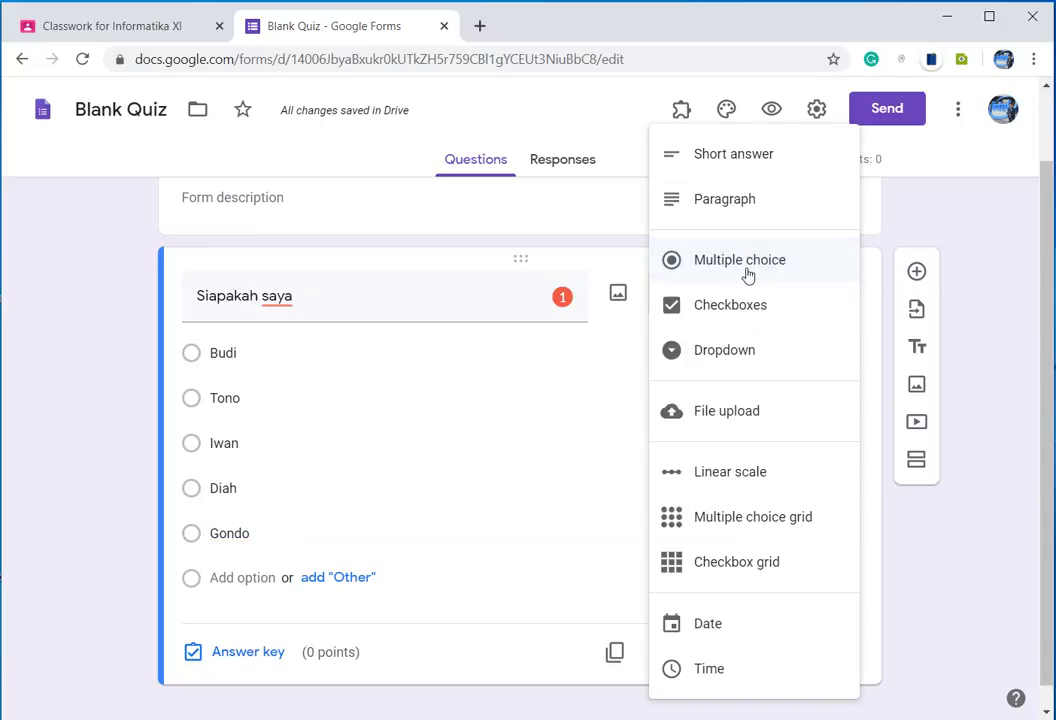
pyautogui.click(1013, 367)
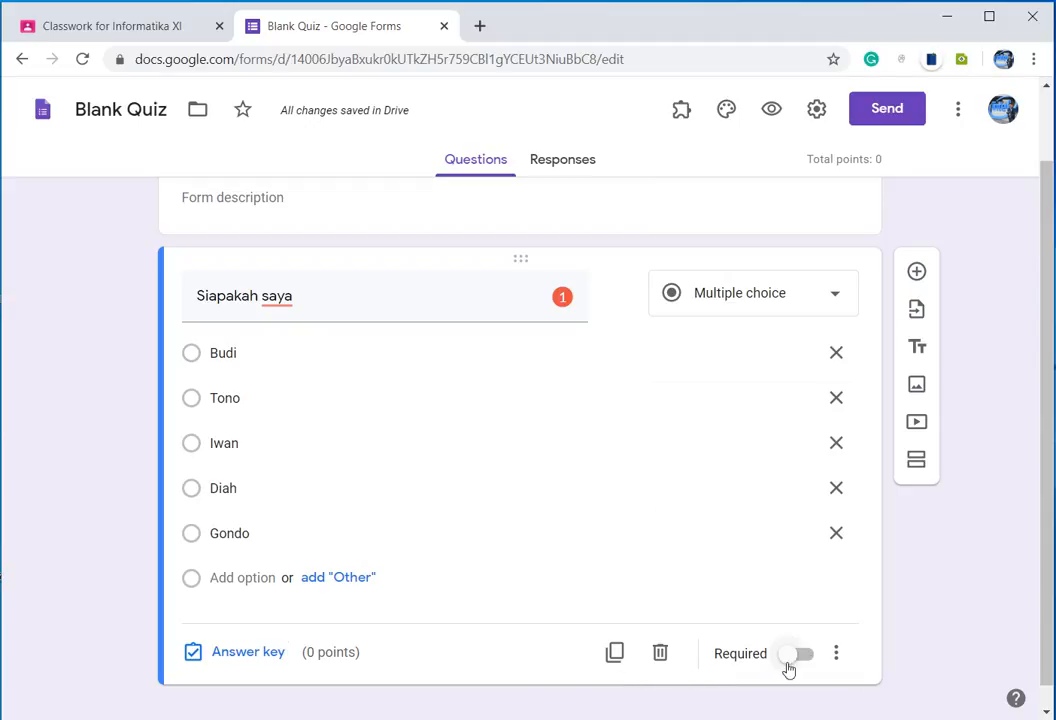
pyautogui.click(832, 656)
pyautogui.click(712, 590)
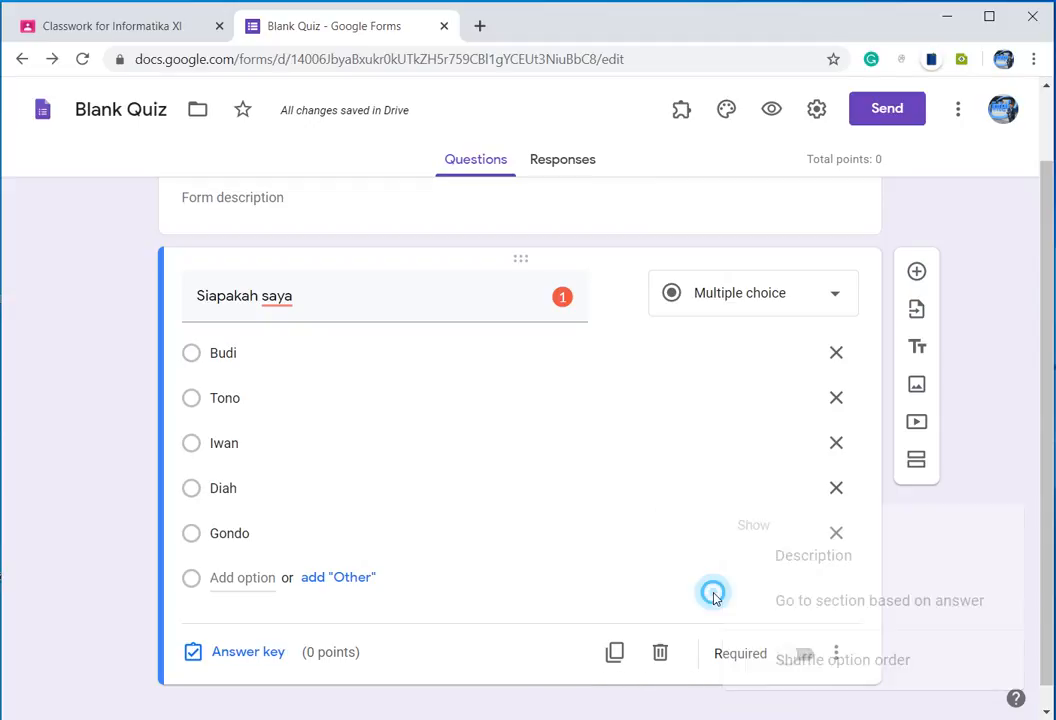
pyautogui.click(806, 655)
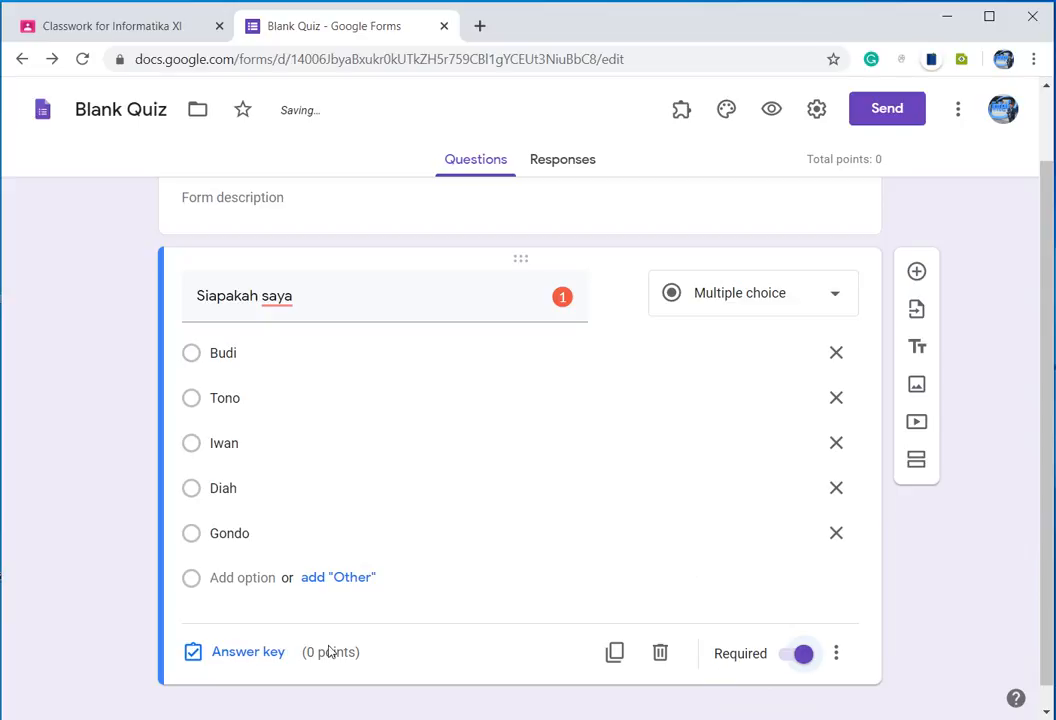
# Step: Set the question's answer key to 15 points with only the fourth option marked as correct
pyautogui.click(257, 655)
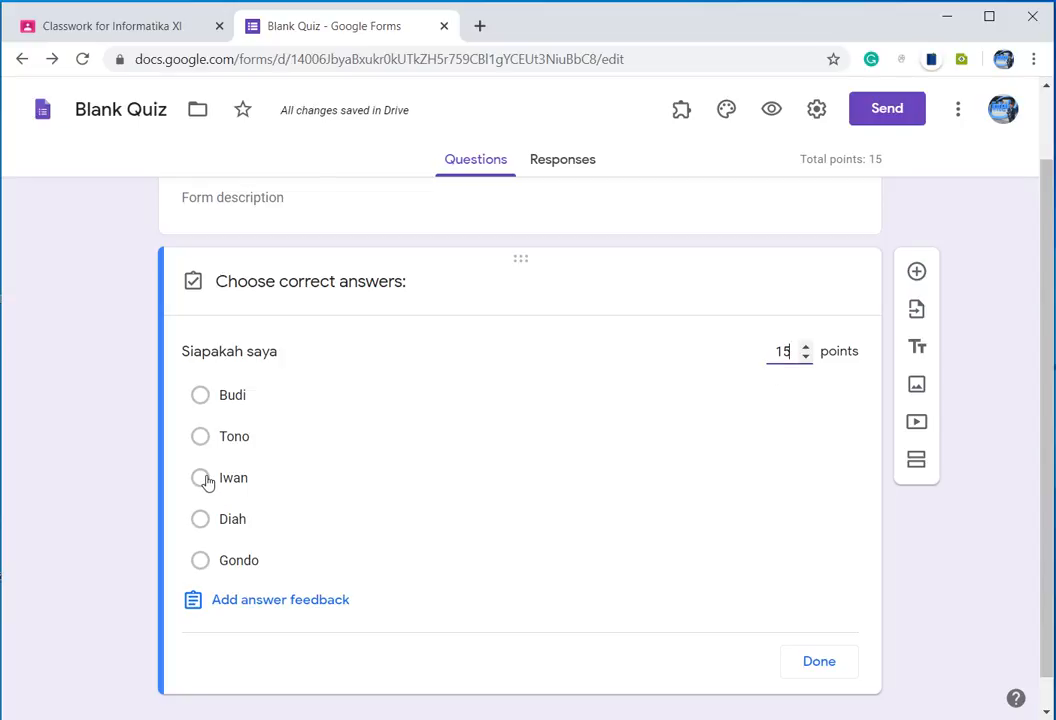
pyautogui.click(201, 479)
pyautogui.click(201, 521)
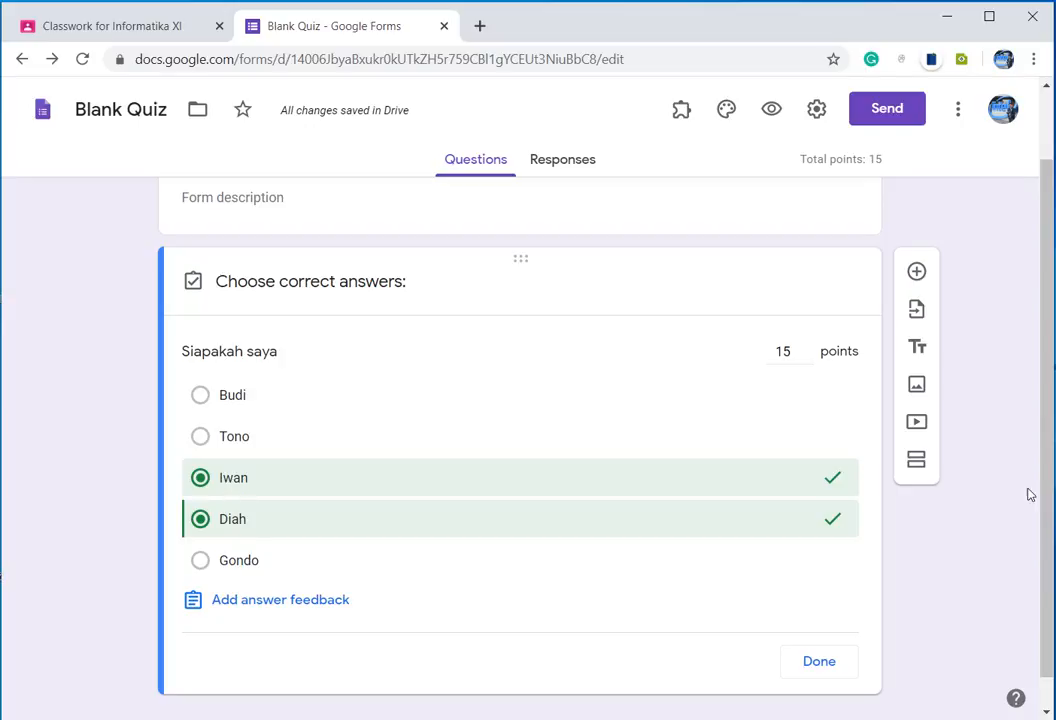
pyautogui.click(210, 483)
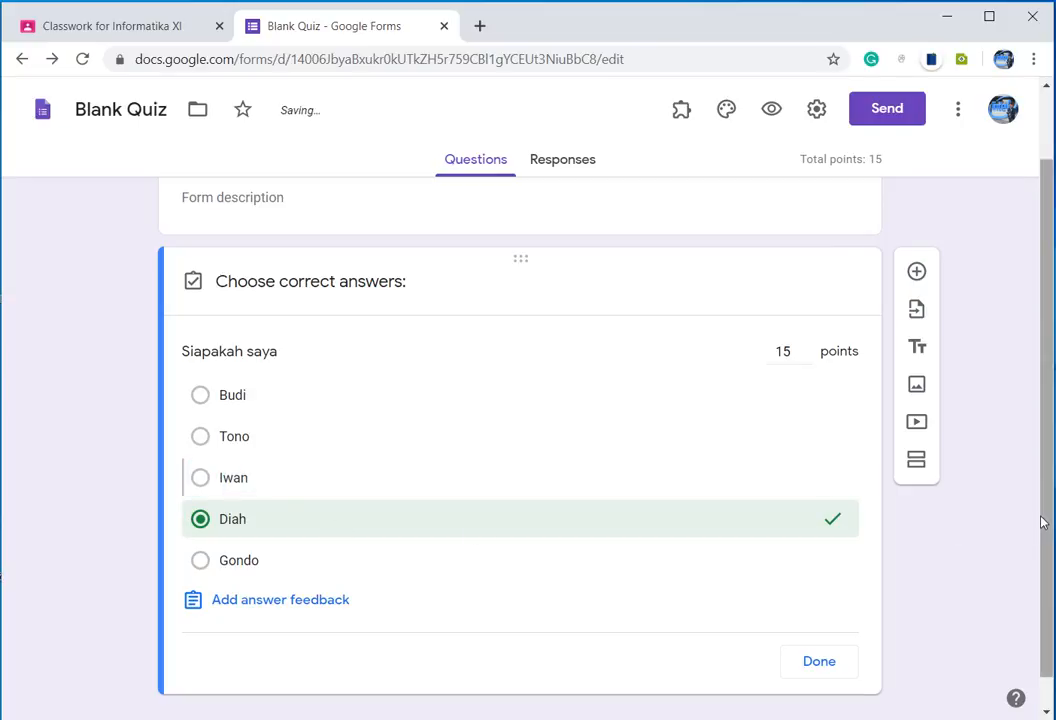
pyautogui.moveTo(1043, 522); pyautogui.dragTo(1032, 698)
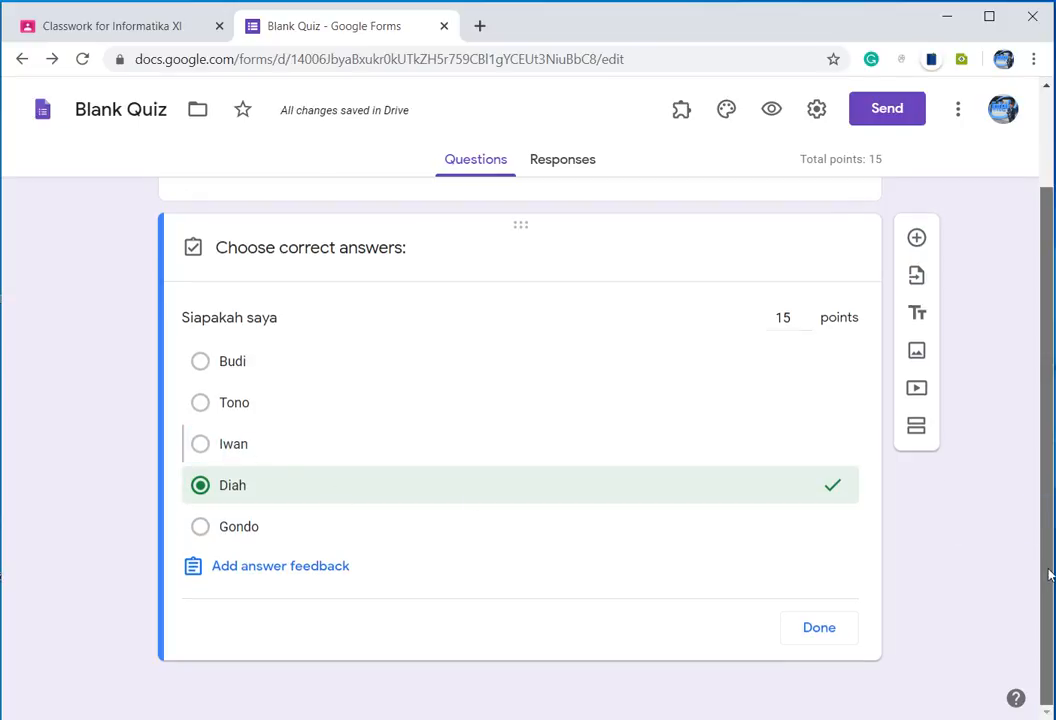
pyautogui.click(808, 630)
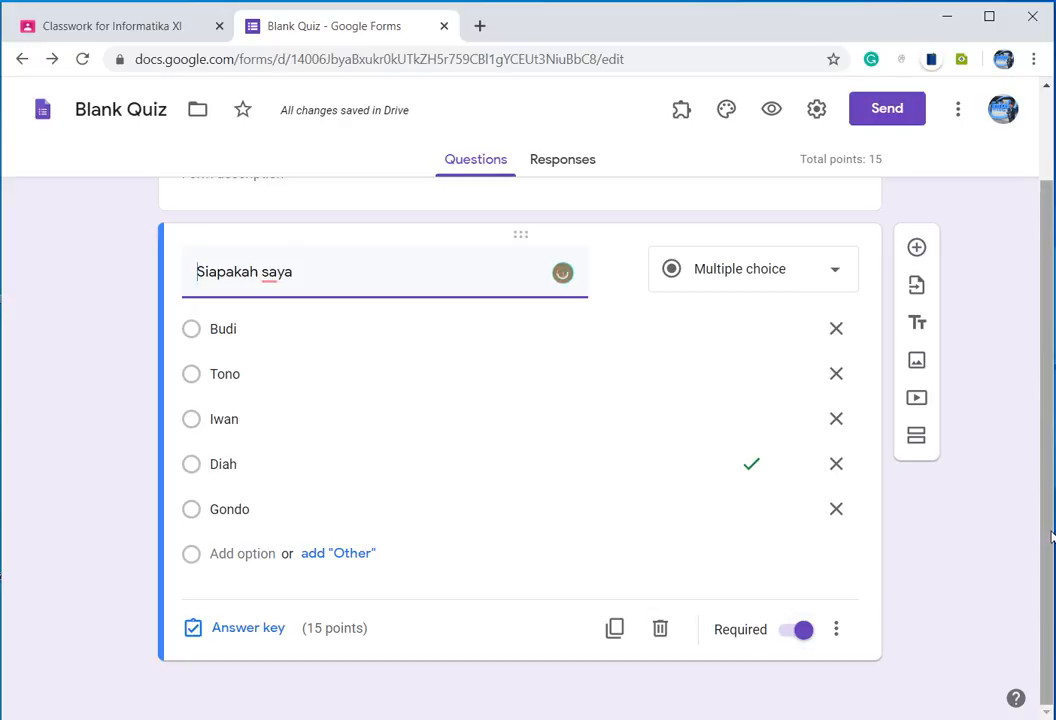
# Step: Switch to Snipping Tool, capture the question text with its first four options, and open the save dialog for the snip before dismissing it
pyautogui.moveTo(1051, 528); pyautogui.dragTo(1043, 500)
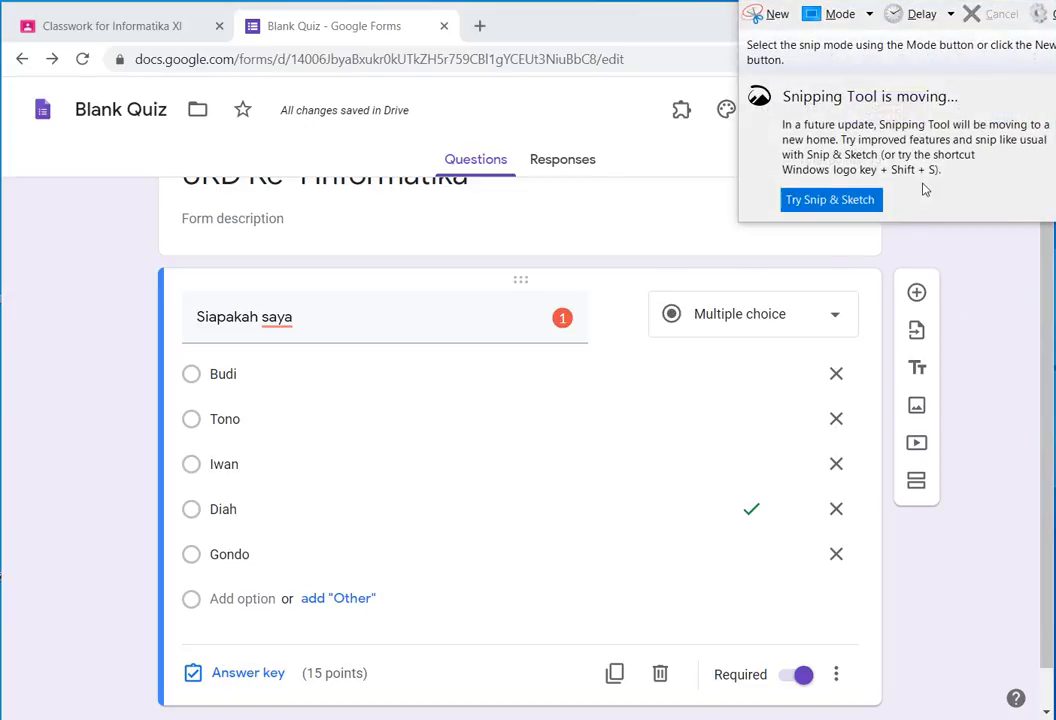
pyautogui.moveTo(742, 2); pyautogui.dragTo(533, 266)
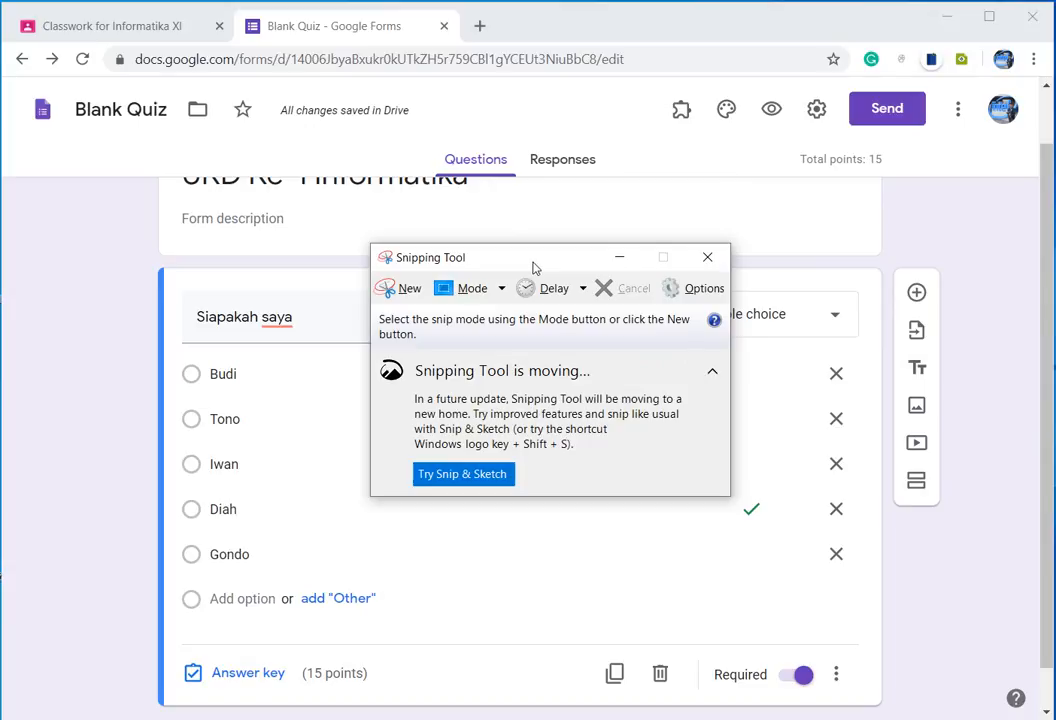
pyautogui.click(400, 298)
pyautogui.moveTo(54, 280); pyautogui.dragTo(402, 529)
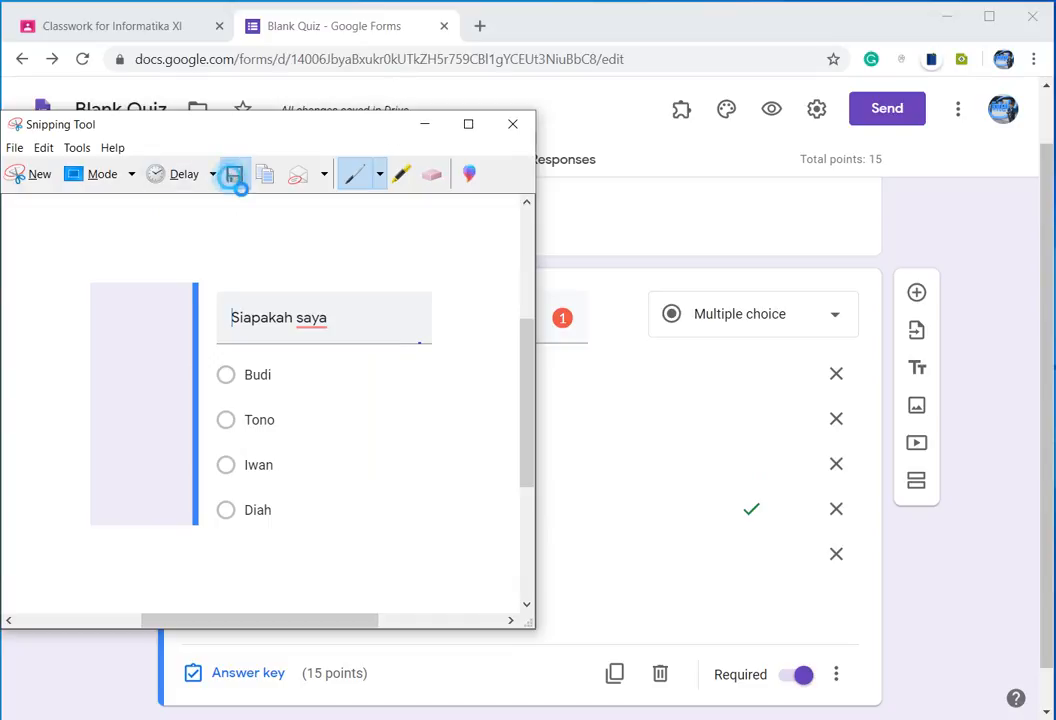
pyautogui.click(233, 174)
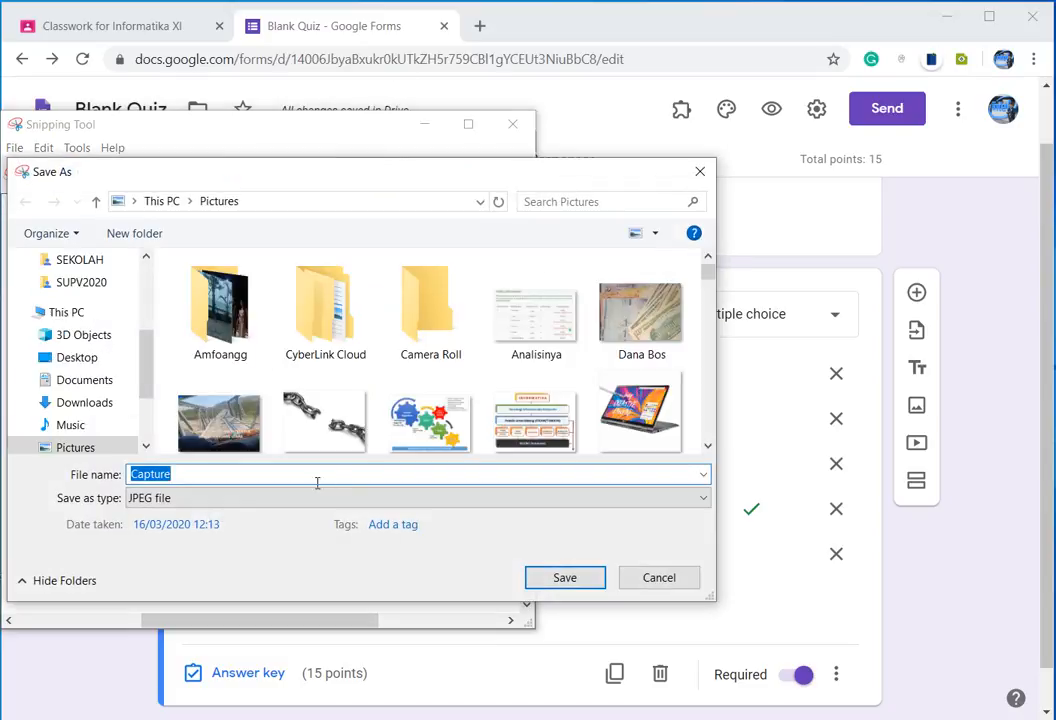
pyautogui.click(659, 577)
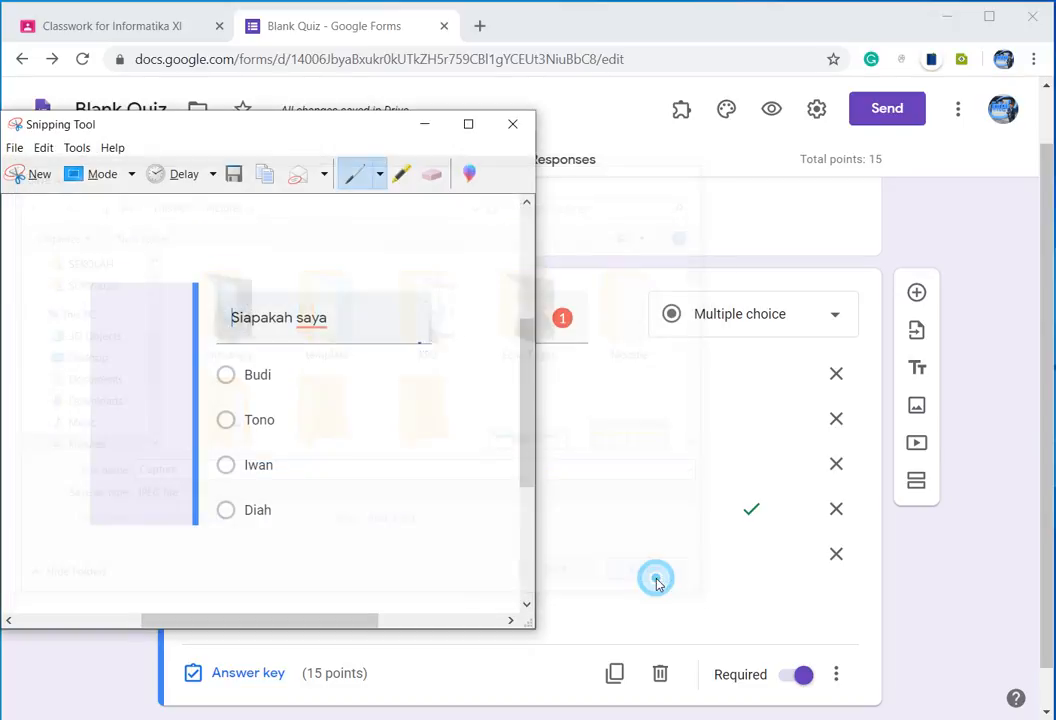
# Step: Close Snipping Tool without saving the snip and insert the picture Tabel Angka Kredit Guru from Pictures into the quiz question
pyautogui.click(510, 124)
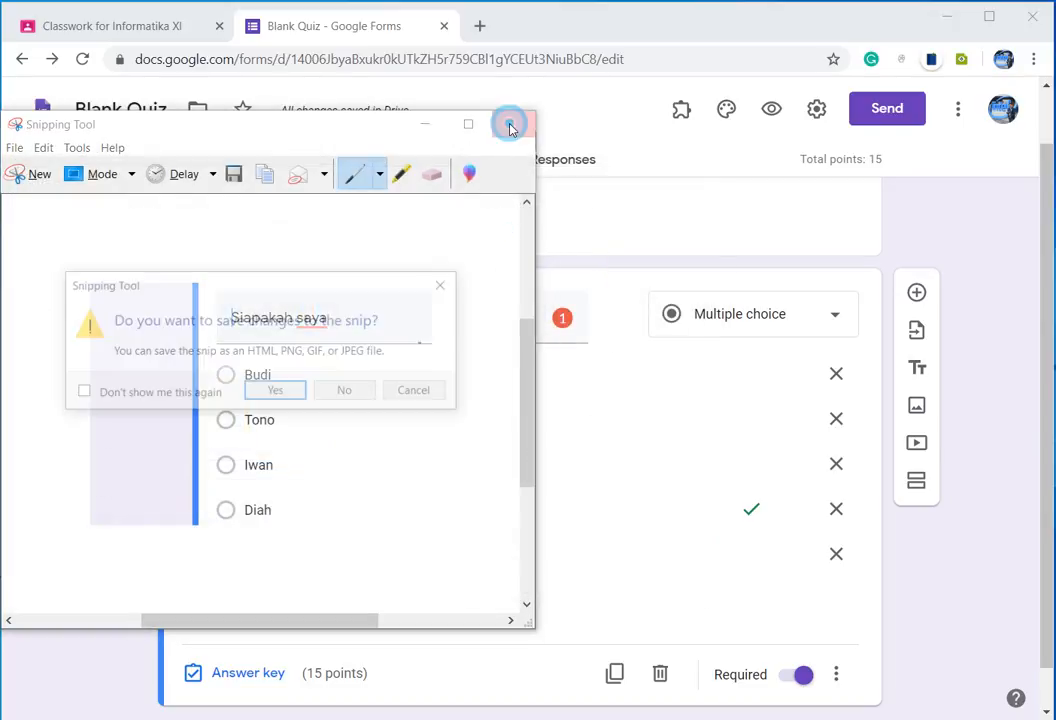
pyautogui.click(344, 393)
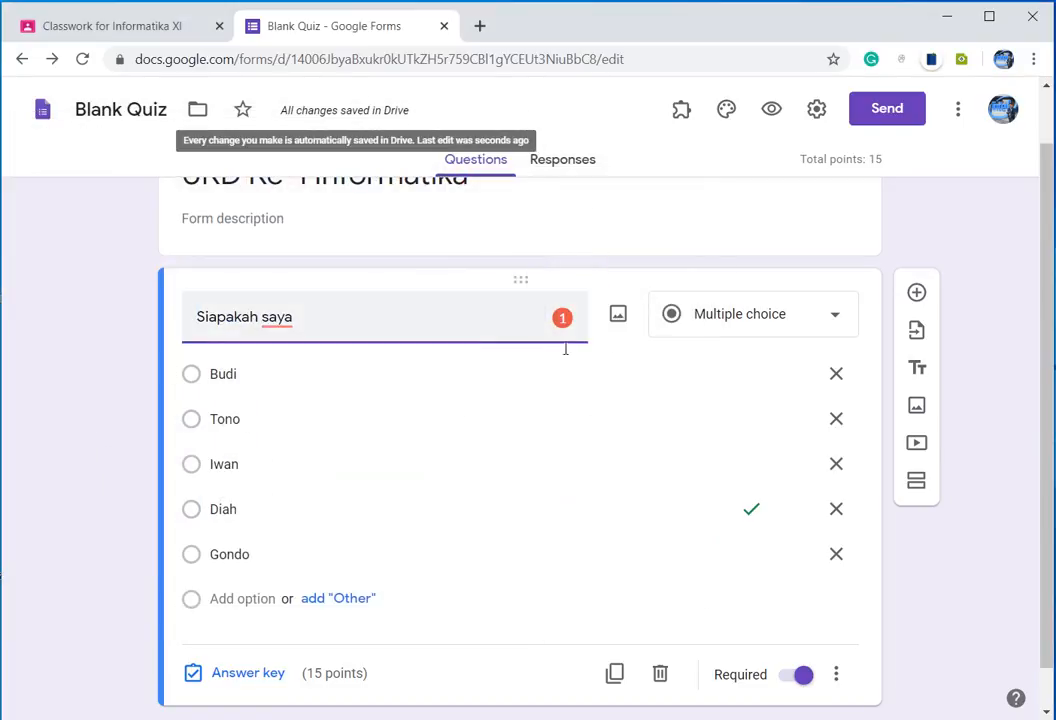
pyautogui.click(619, 317)
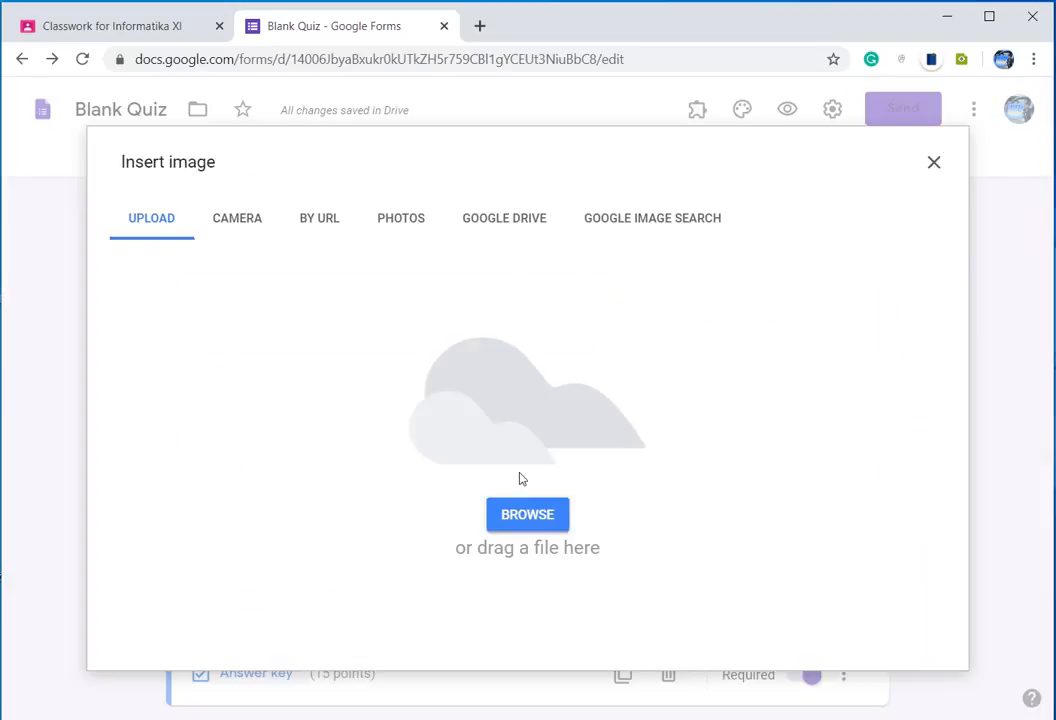
pyautogui.click(535, 512)
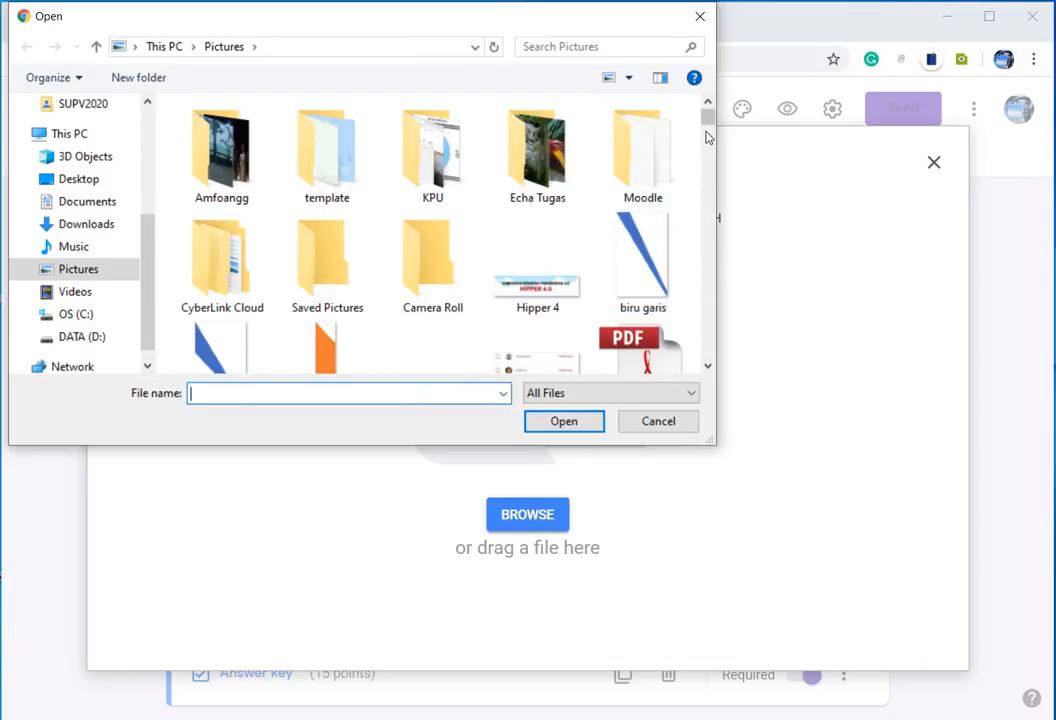
pyautogui.click(707, 137)
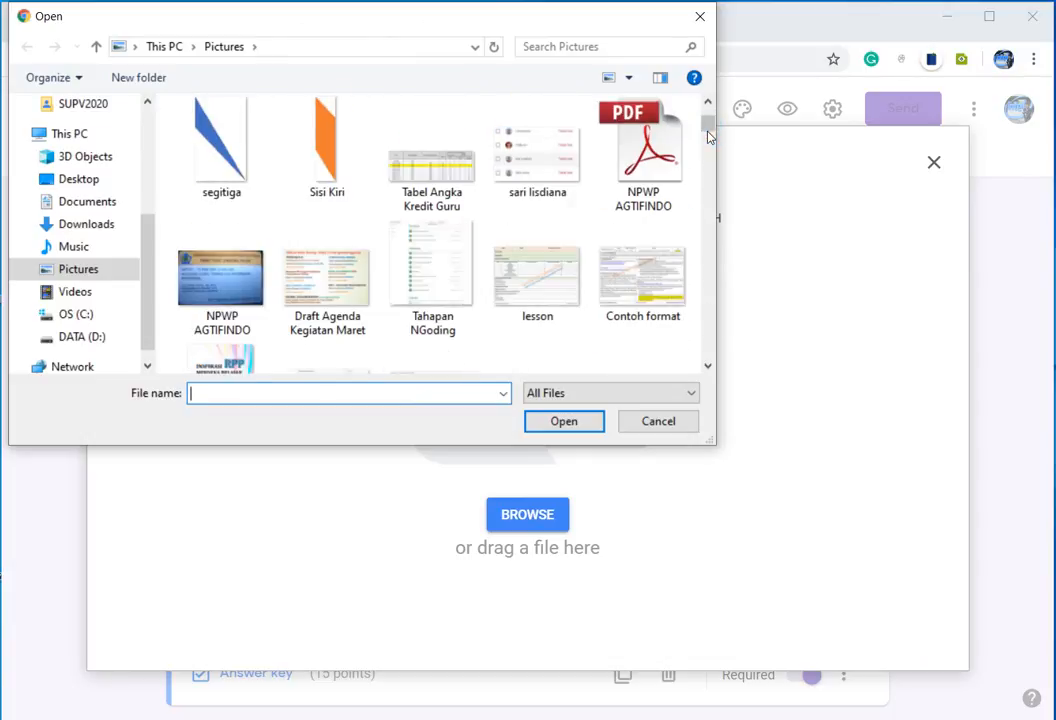
pyautogui.click(467, 175)
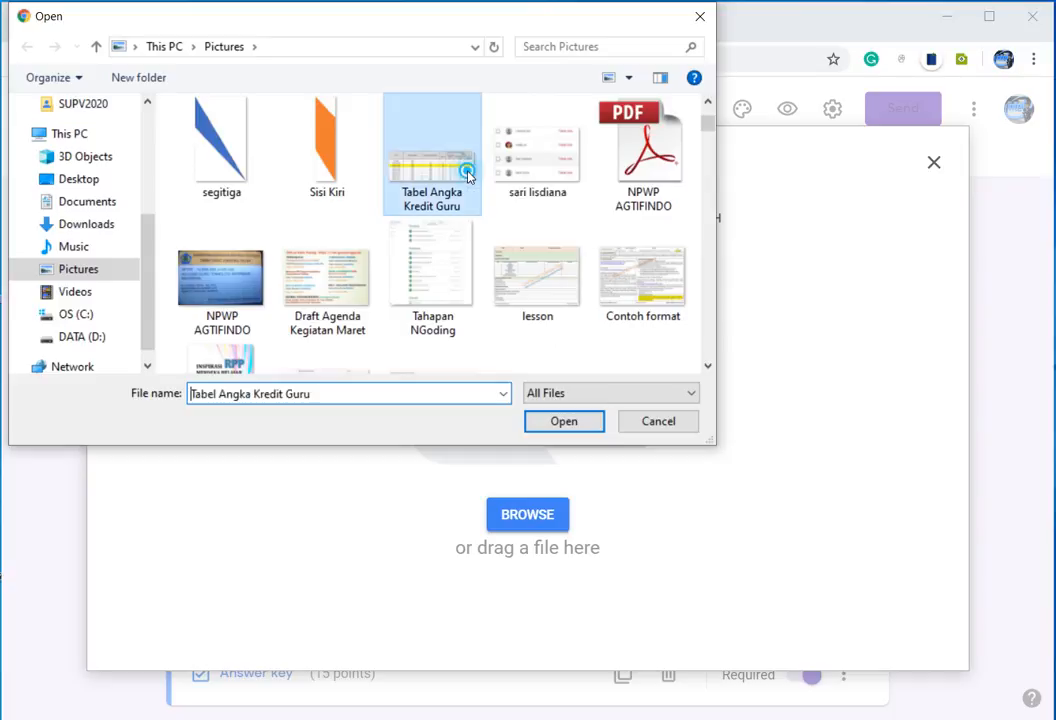
pyautogui.click(555, 424)
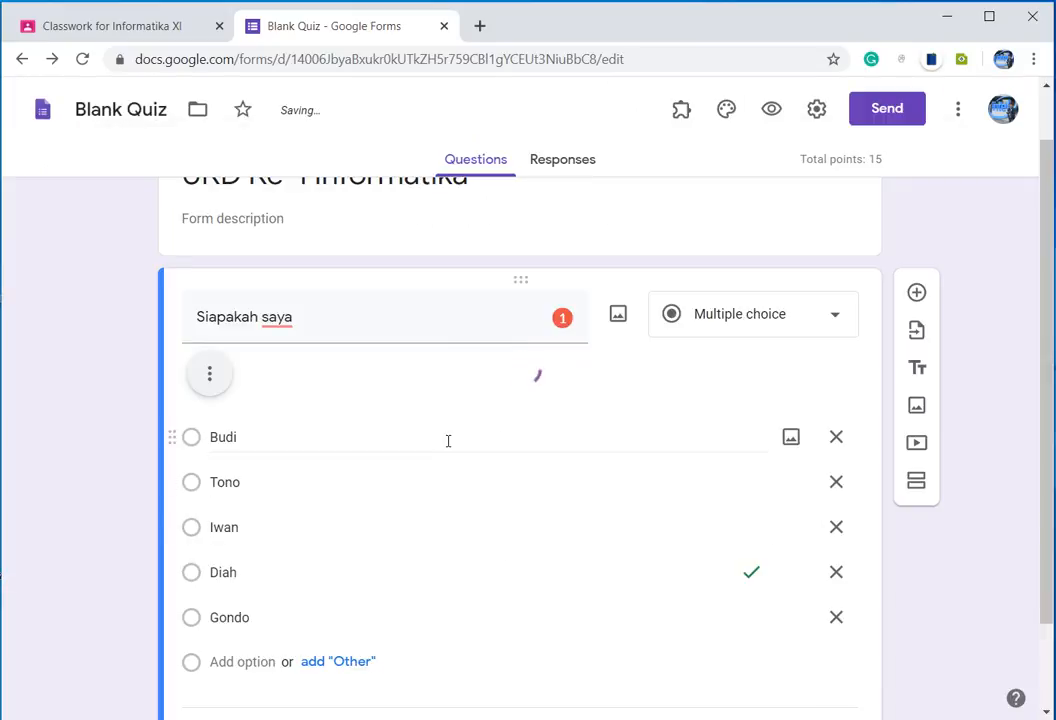
# Step: Replace the question text with "Dari tabel berikut manakah yang dimaksud dengan angka kredit ?" and check the answer options below the image
pyautogui.tripleClick(326, 320)
pyautogui.write('Dari tabel berikut manakah yang dimaksud dengan angka kredit ?')
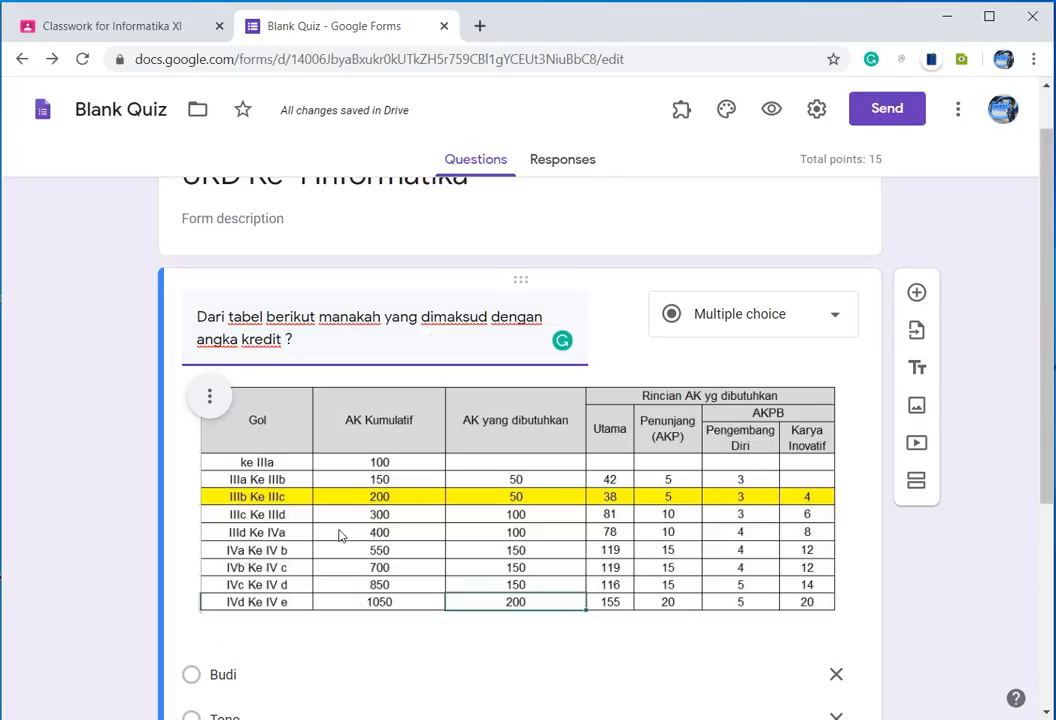
pyautogui.moveTo(1042, 417); pyautogui.dragTo(1032, 590)
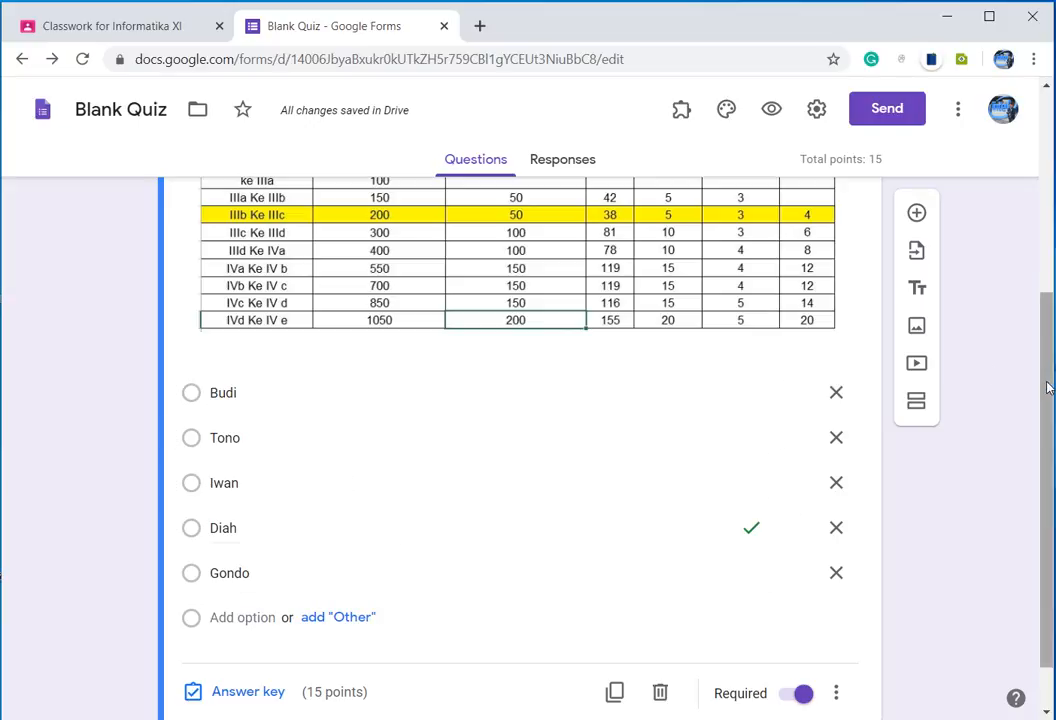
pyautogui.scroll(3, 1000, 300)
# Step: Resize the browser window to slightly less than the full screen width
pyautogui.moveTo(1052, 298); pyautogui.dragTo(845, 323)
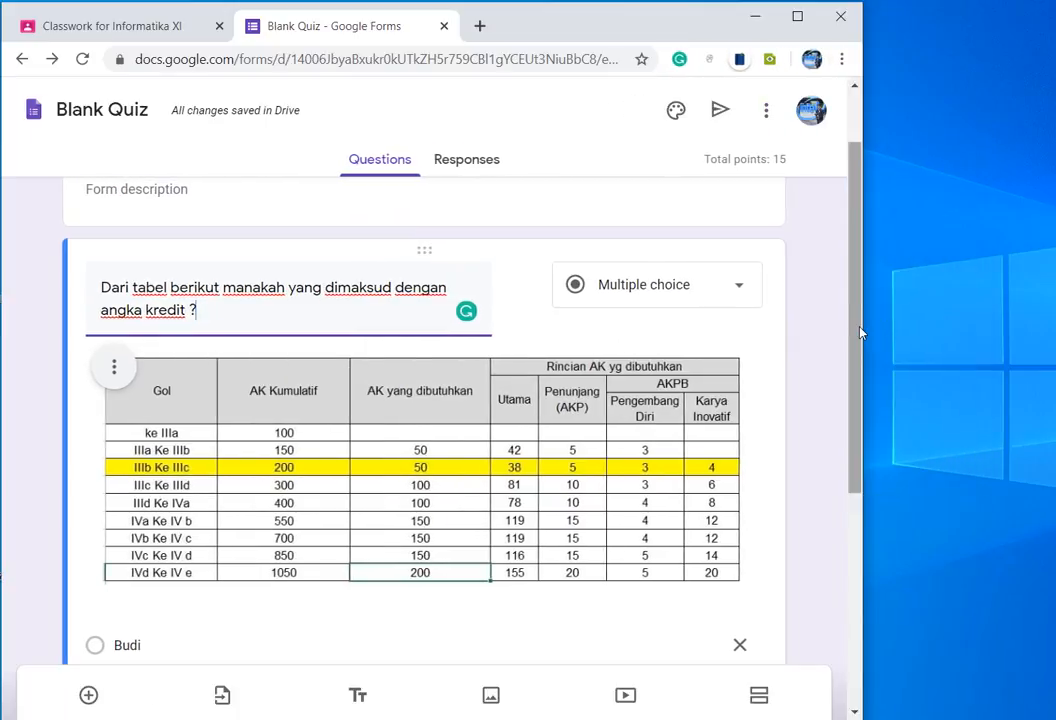
pyautogui.moveTo(864, 337); pyautogui.dragTo(1000, 395)
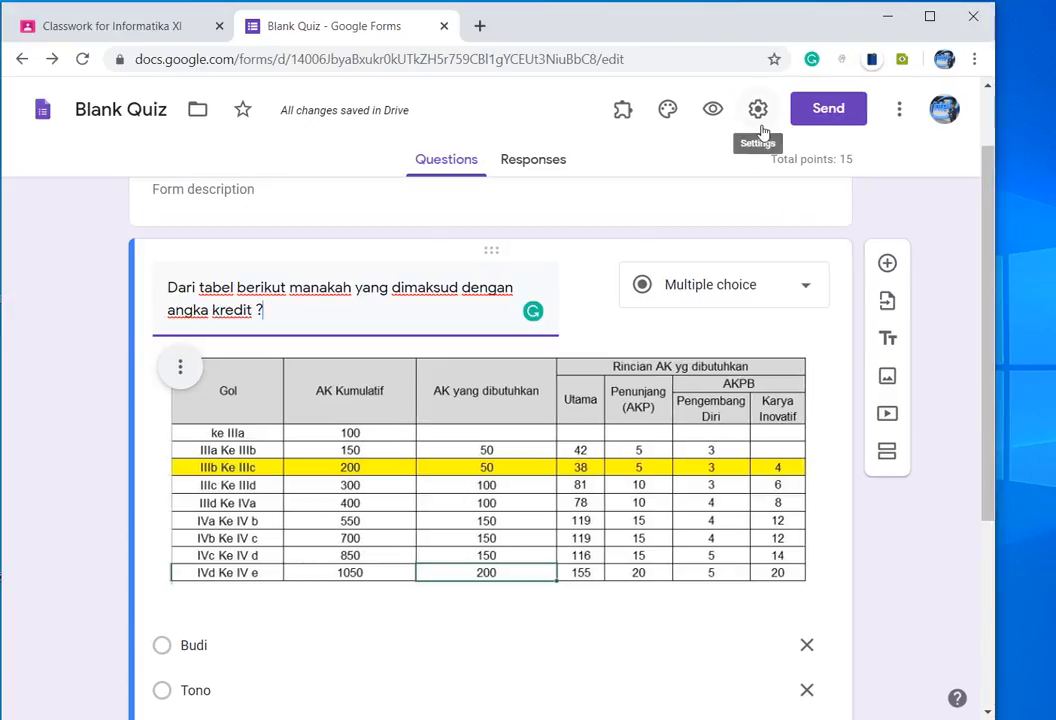
pyautogui.click(916, 230)
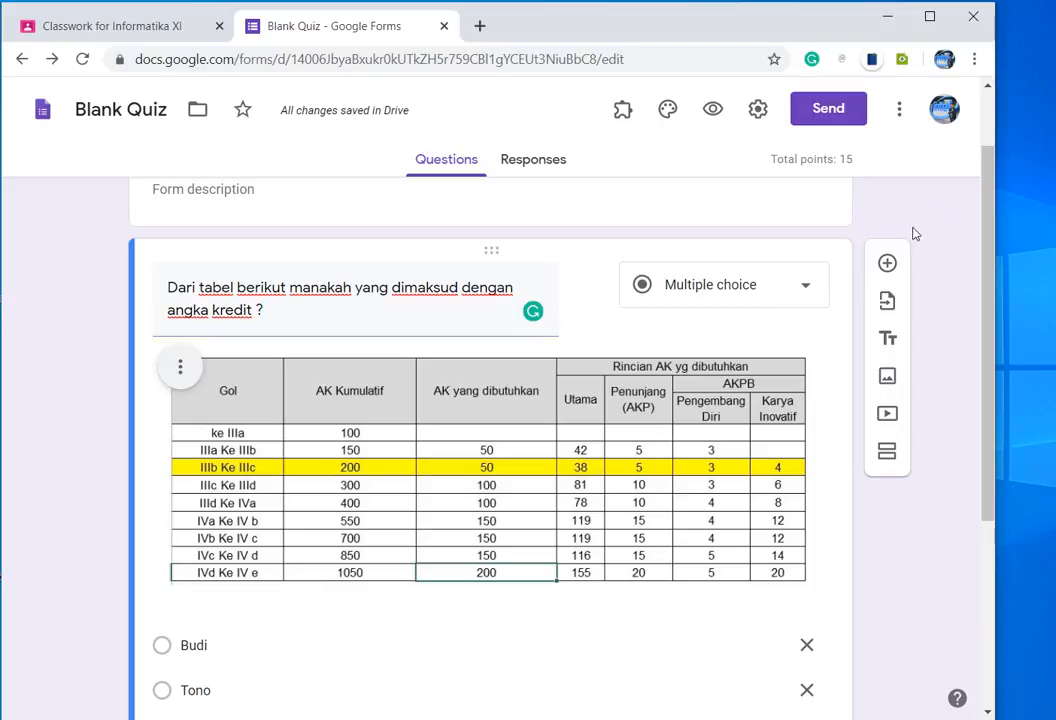
# Step: Switch to the Informatika XI classwork, reload it and review the topics with their scheduled material and UKD assignment
pyautogui.click(97, 24)
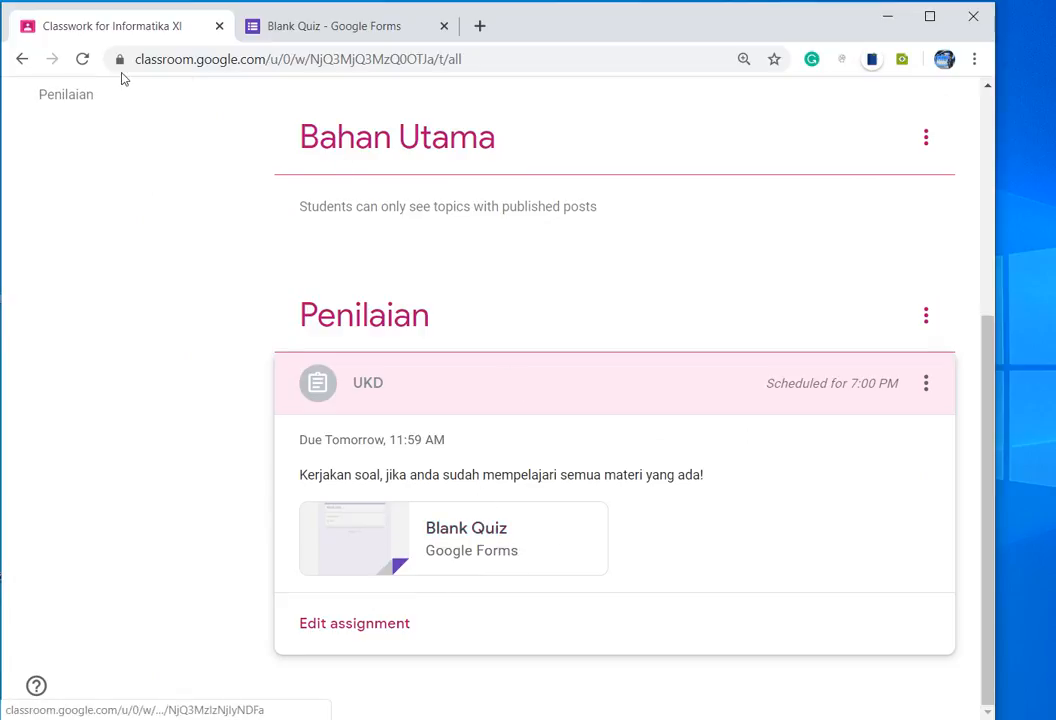
pyautogui.click(84, 60)
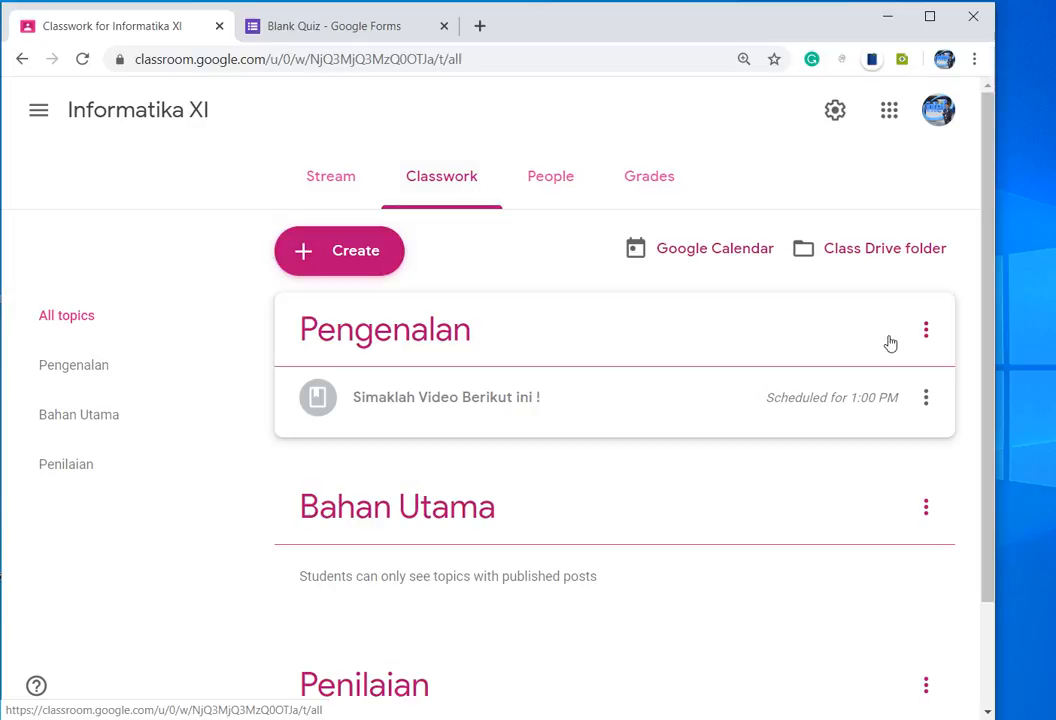
pyautogui.moveTo(988, 352); pyautogui.dragTo(988, 452)
pyautogui.moveTo(988, 547); pyautogui.dragTo(1006, 311)
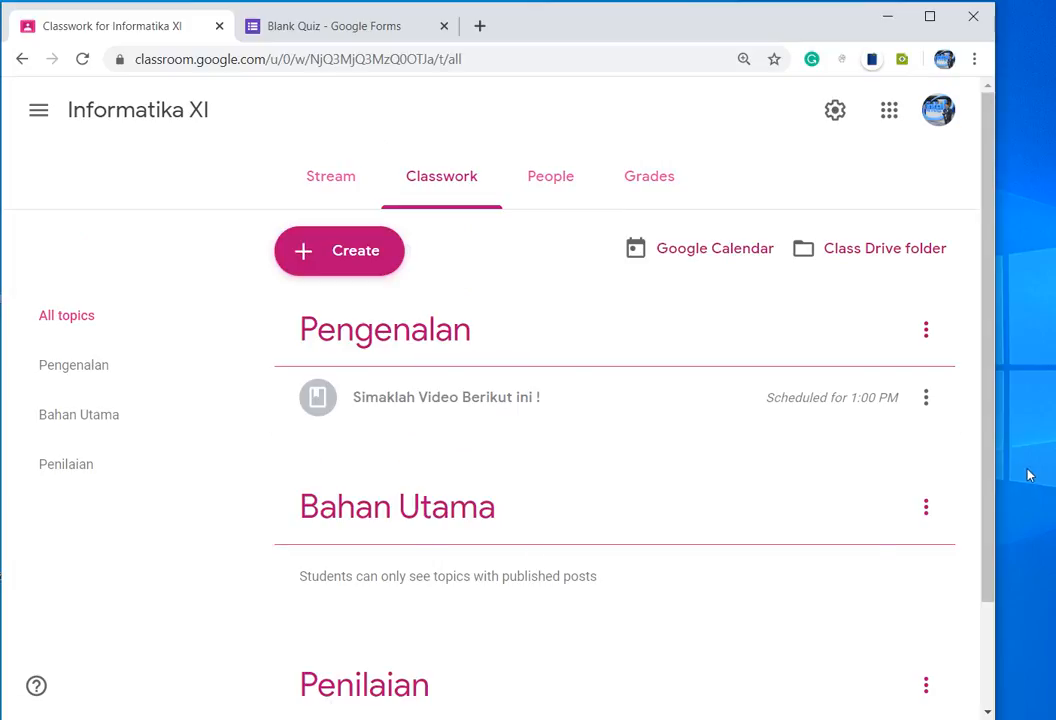
pyautogui.moveTo(990, 464); pyautogui.dragTo(964, 592)
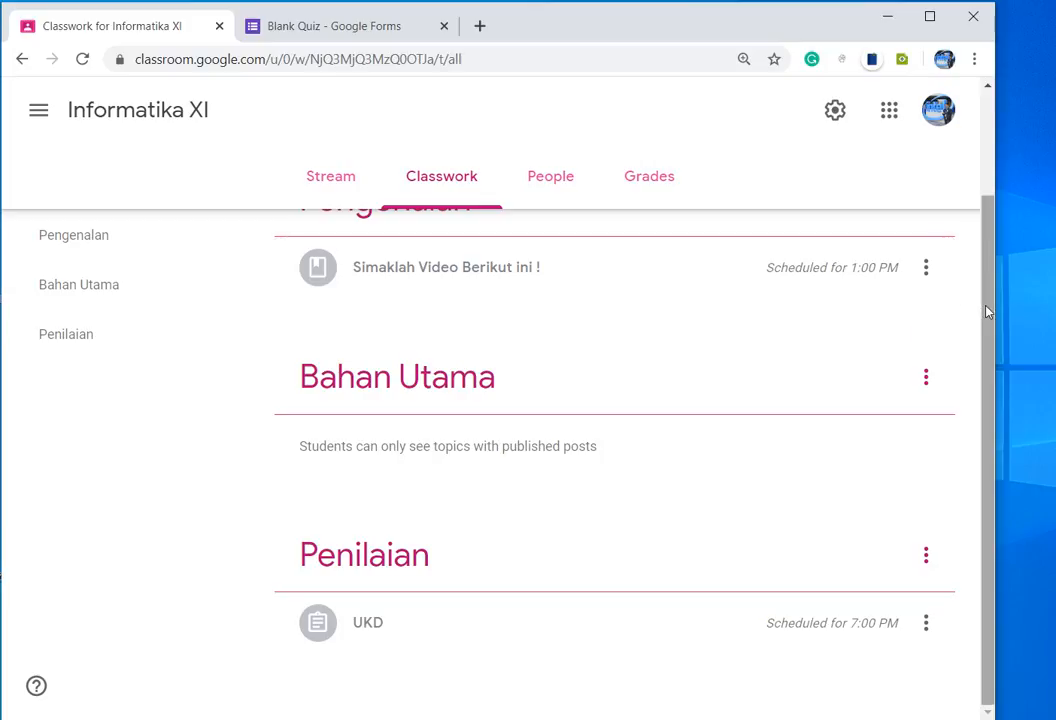
pyautogui.scroll(2, 986, 312)
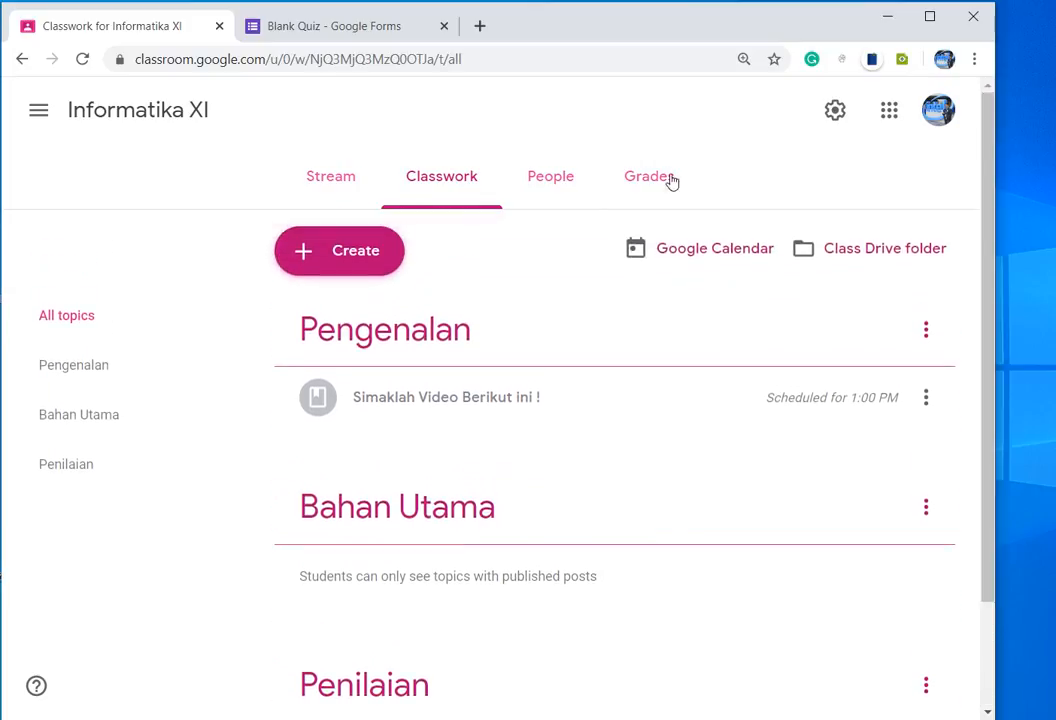
# Step: Check the Informatika XI gradebook and go to the overview of all classes
pyautogui.click(643, 184)
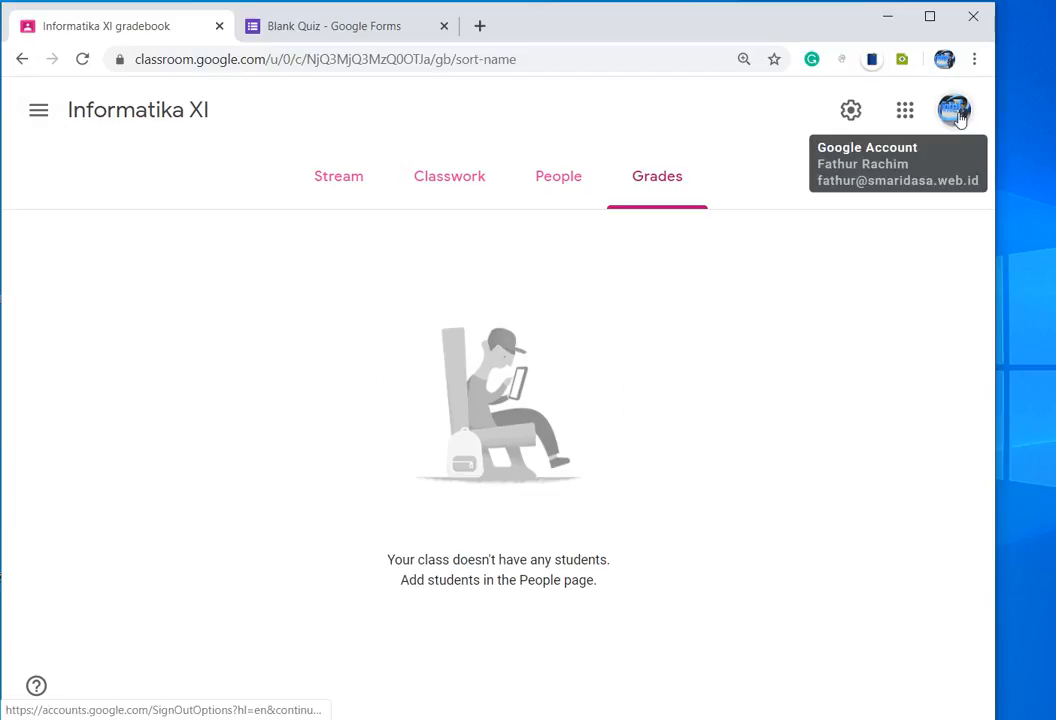
pyautogui.click(33, 122)
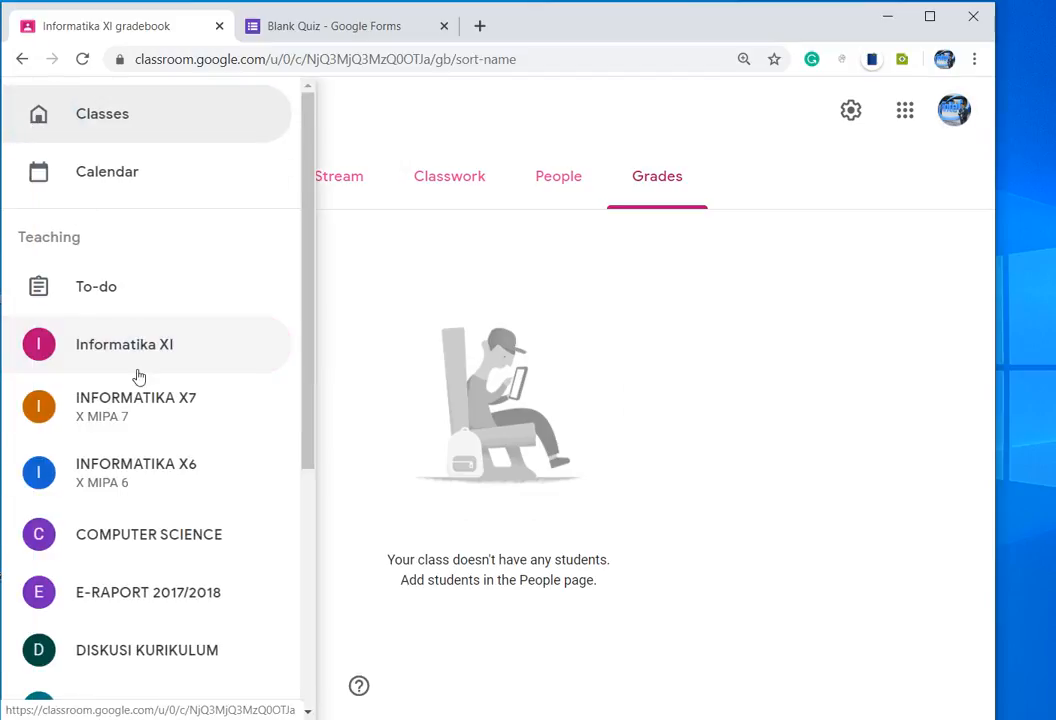
pyautogui.click(140, 420)
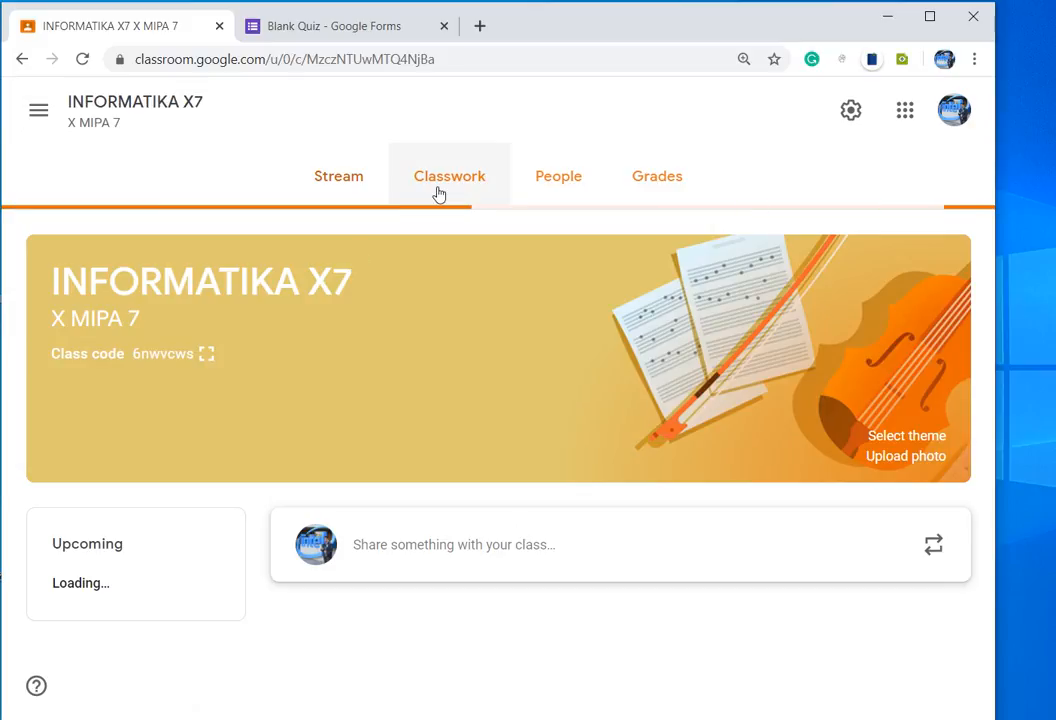
pyautogui.click(45, 105)
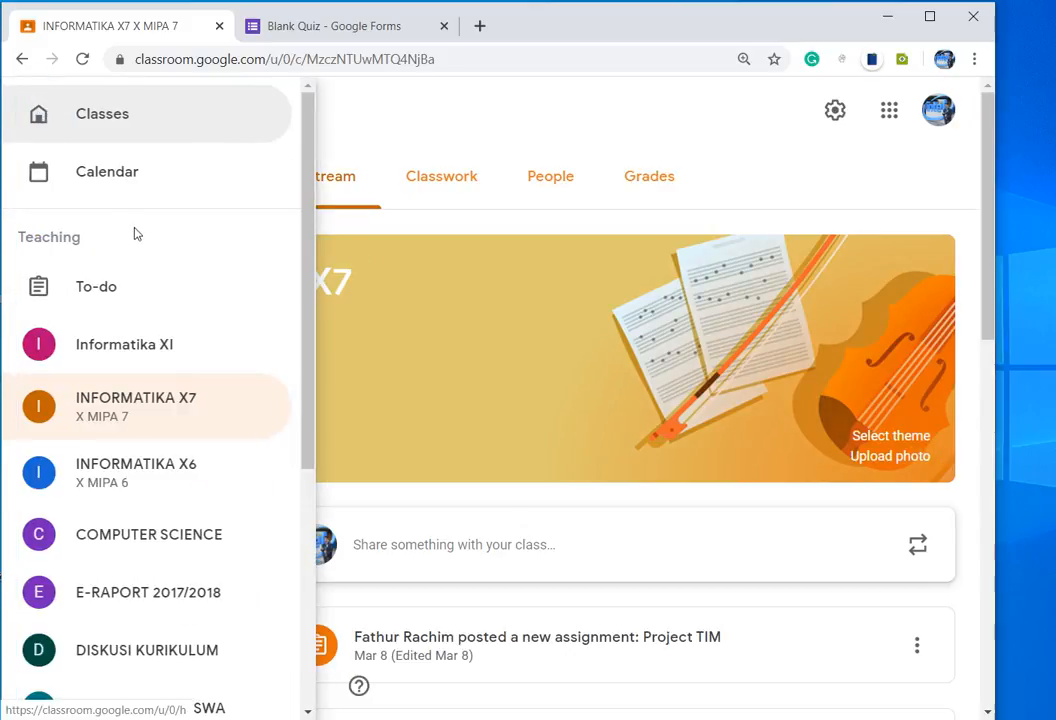
pyautogui.click(109, 117)
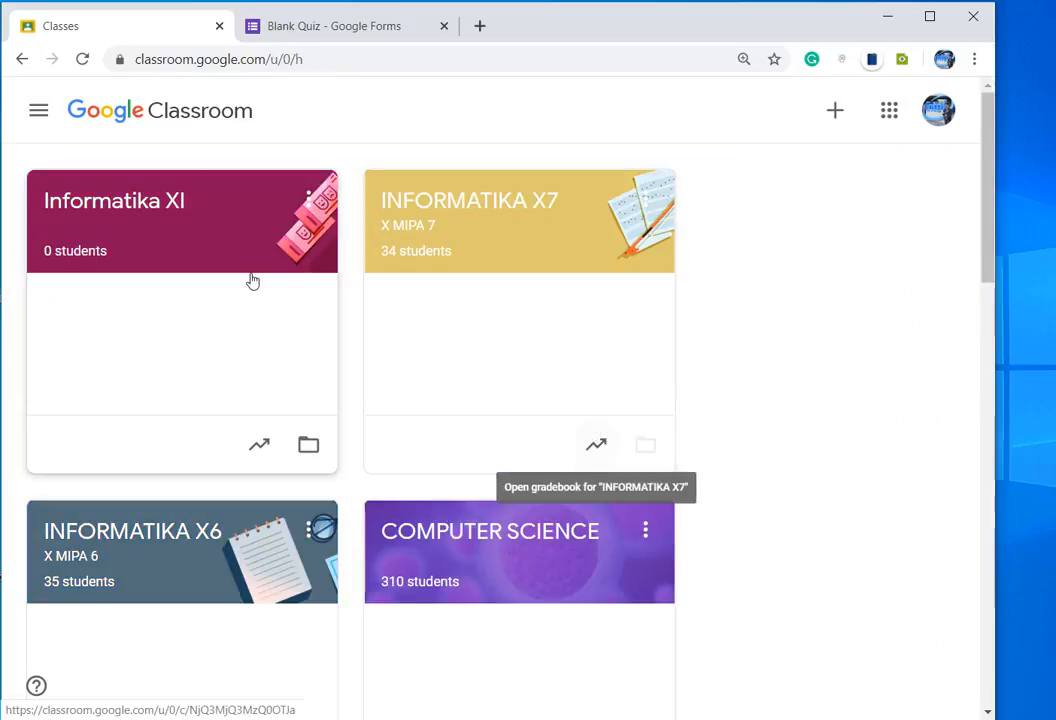
# Step: Open the gradebook of the class INFORMATIKA X7 and examine the grades across all its students and assignments
pyautogui.click(494, 206)
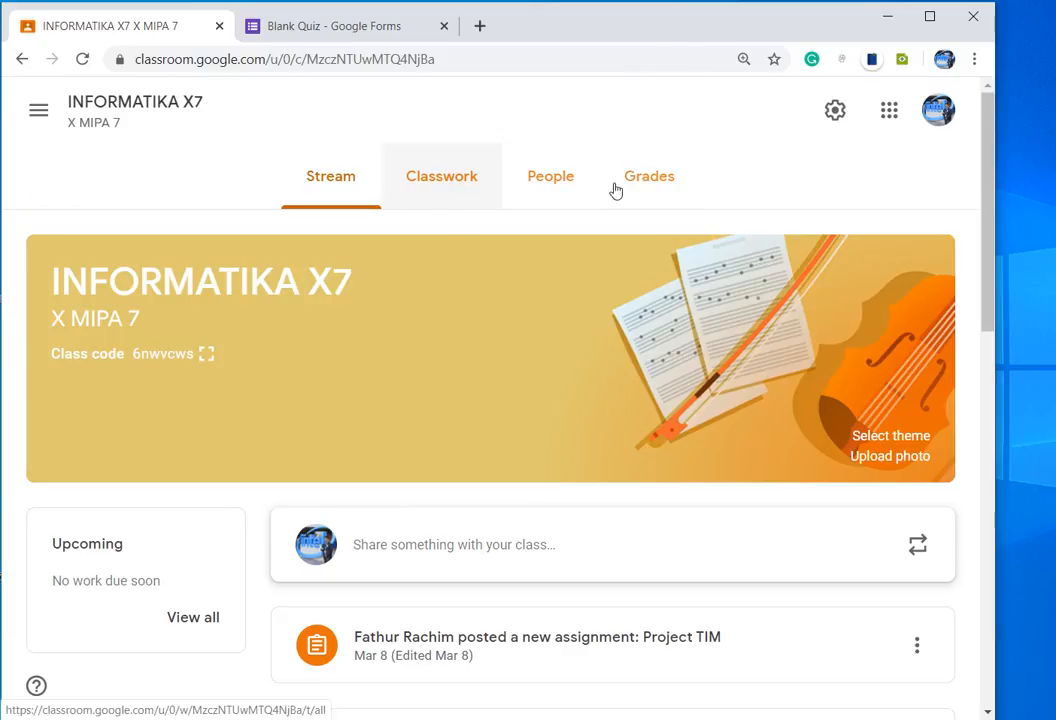
pyautogui.click(676, 190)
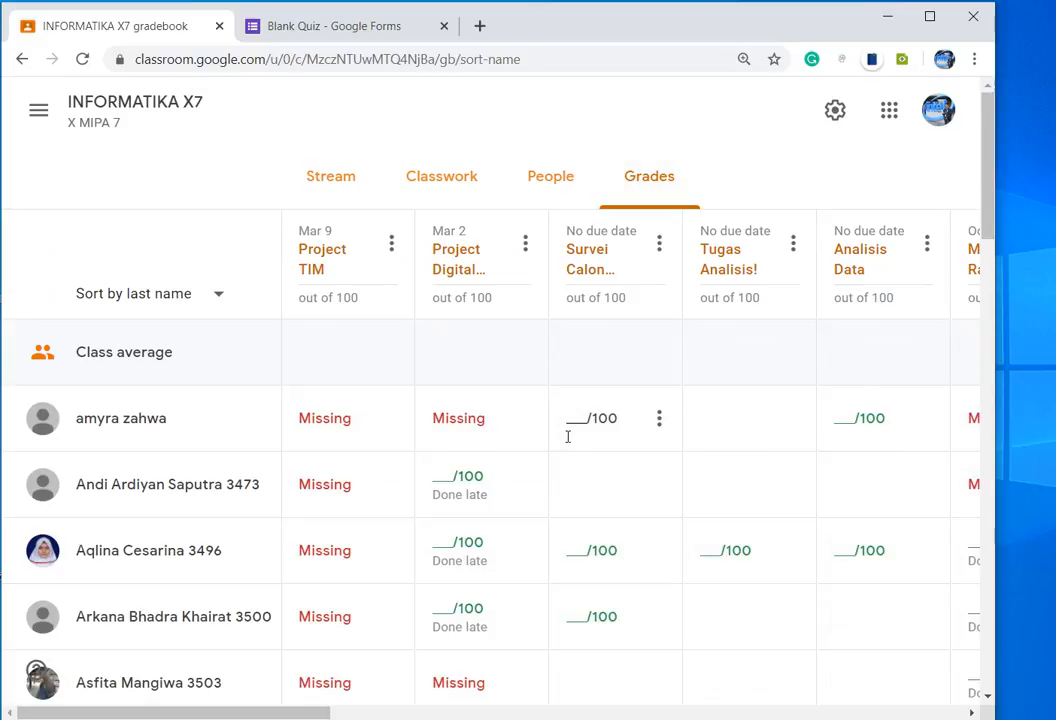
pyautogui.moveTo(984, 242); pyautogui.dragTo(1030, 680)
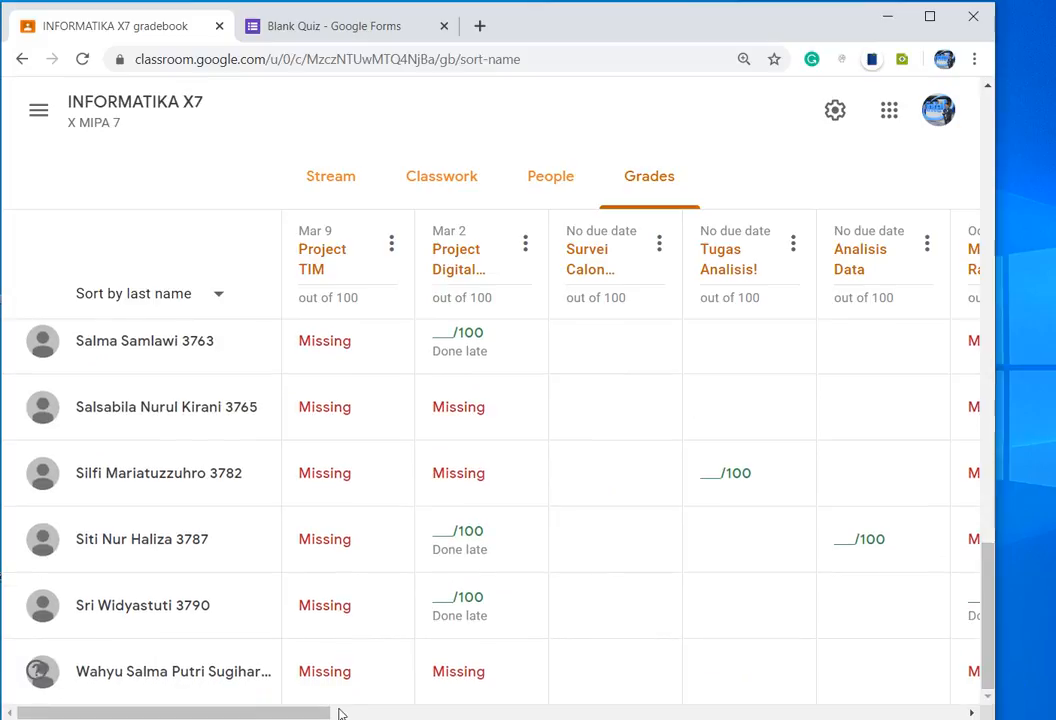
pyautogui.moveTo(290, 712); pyautogui.dragTo(963, 699)
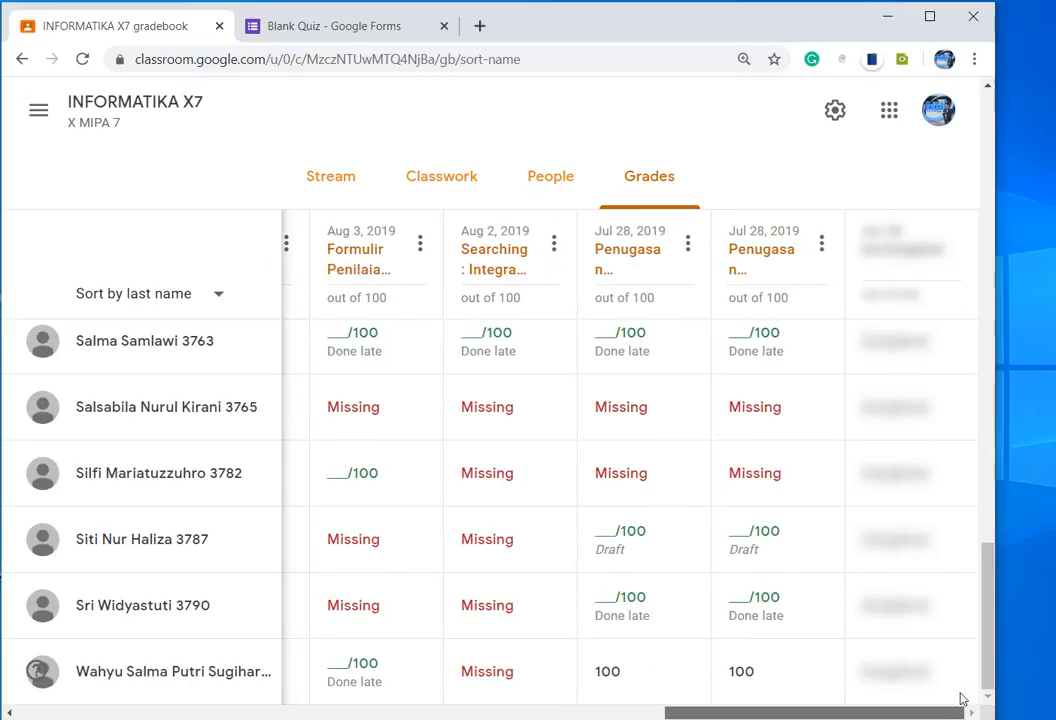
pyautogui.moveTo(987, 603); pyautogui.dragTo(987, 468)
pyautogui.moveTo(975, 321); pyautogui.dragTo(1007, 119)
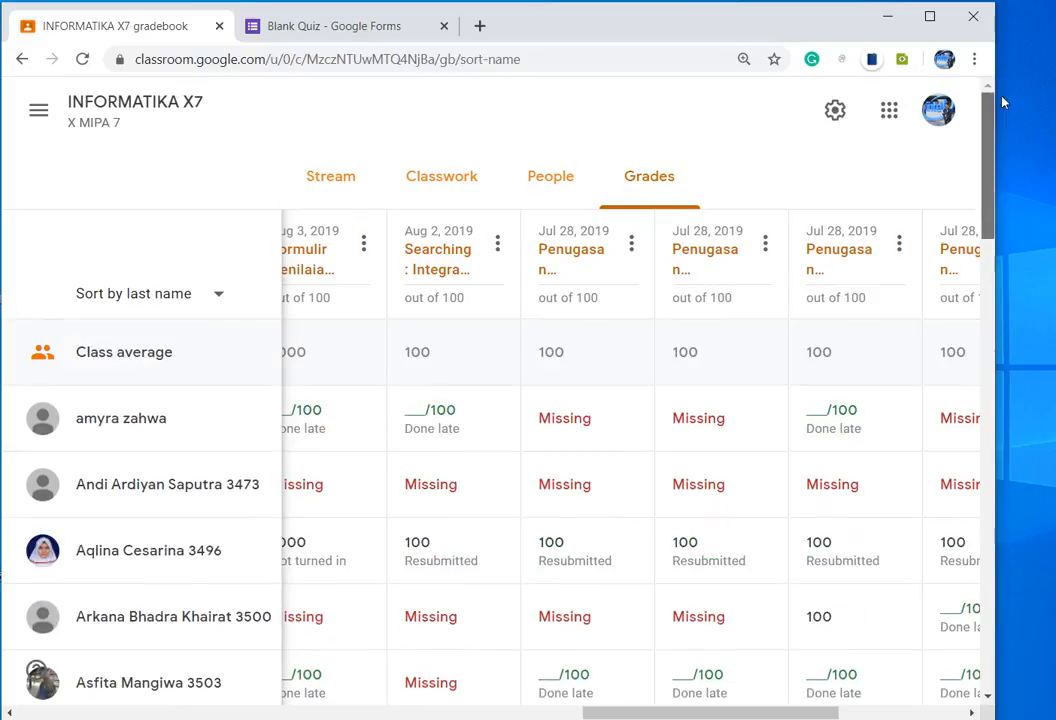
pyautogui.moveTo(615, 710); pyautogui.dragTo(4, 709)
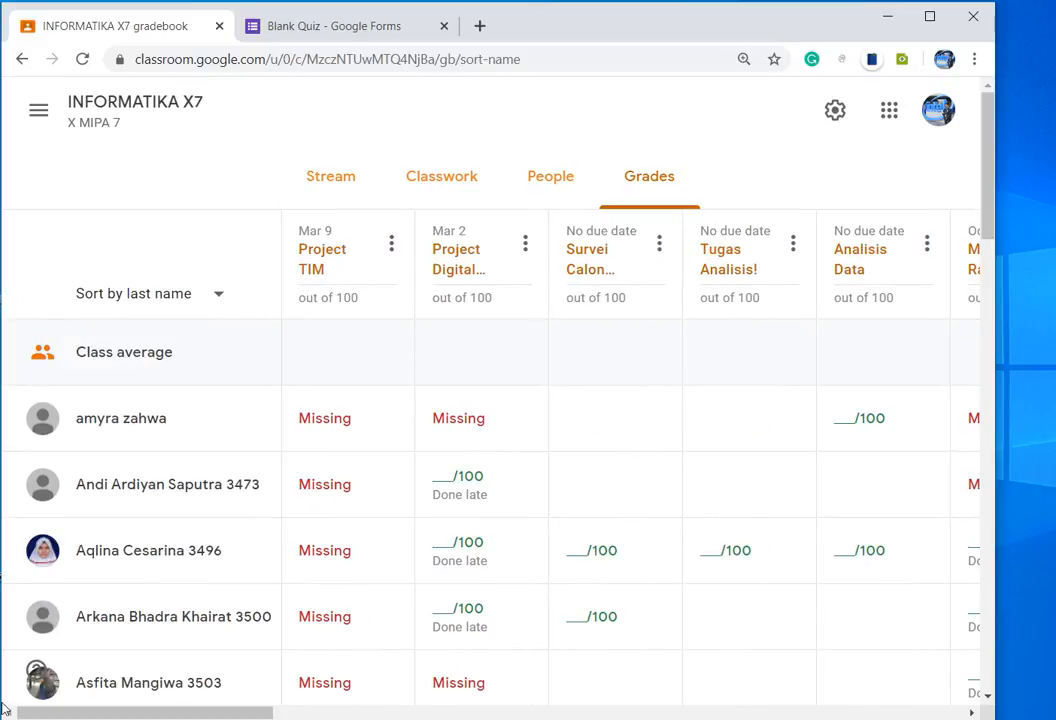
# Step: Look through all topics and posts in the classwork of INFORMATIKA X7
pyautogui.click(442, 186)
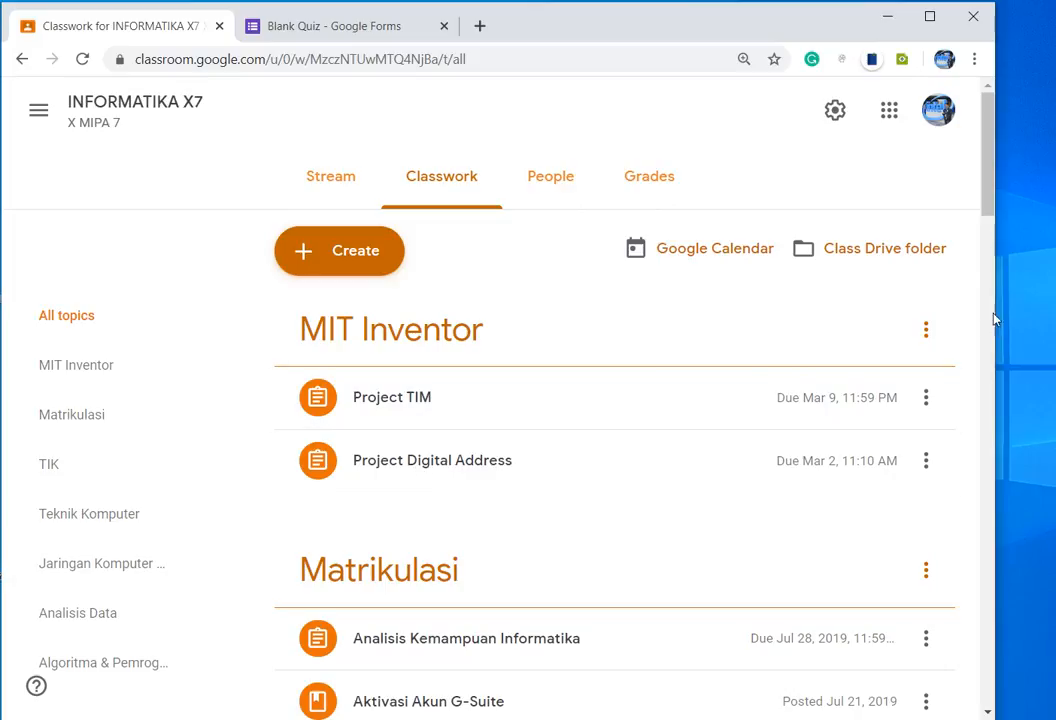
pyautogui.moveTo(987, 168); pyautogui.dragTo(995, 677)
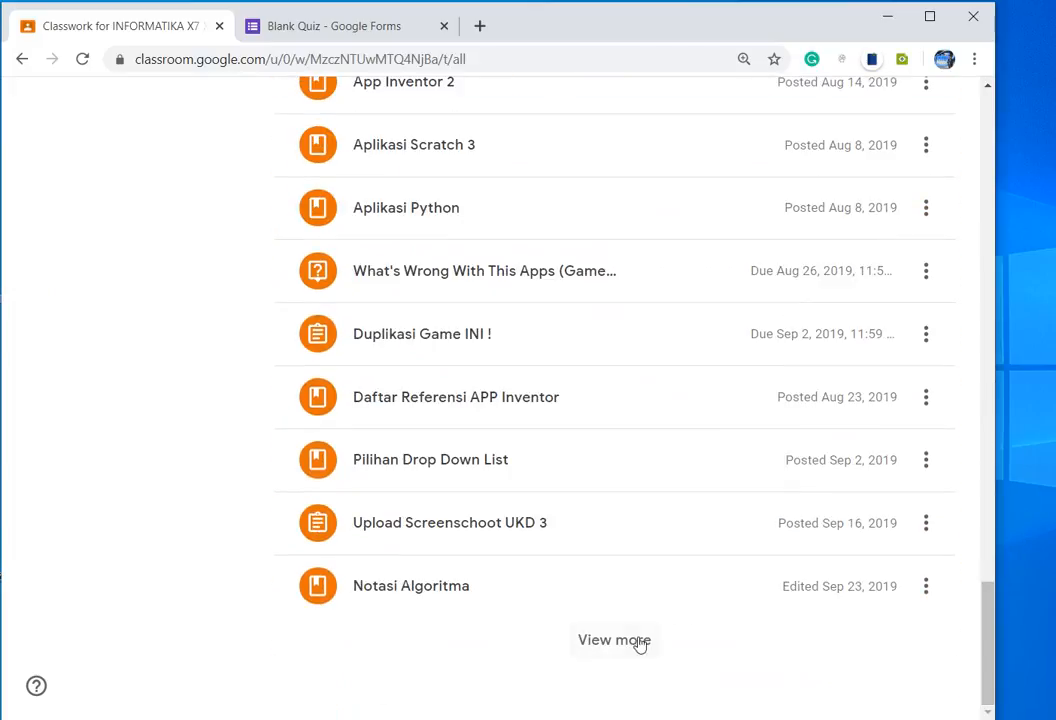
pyautogui.moveTo(982, 624); pyautogui.dragTo(1038, 5)
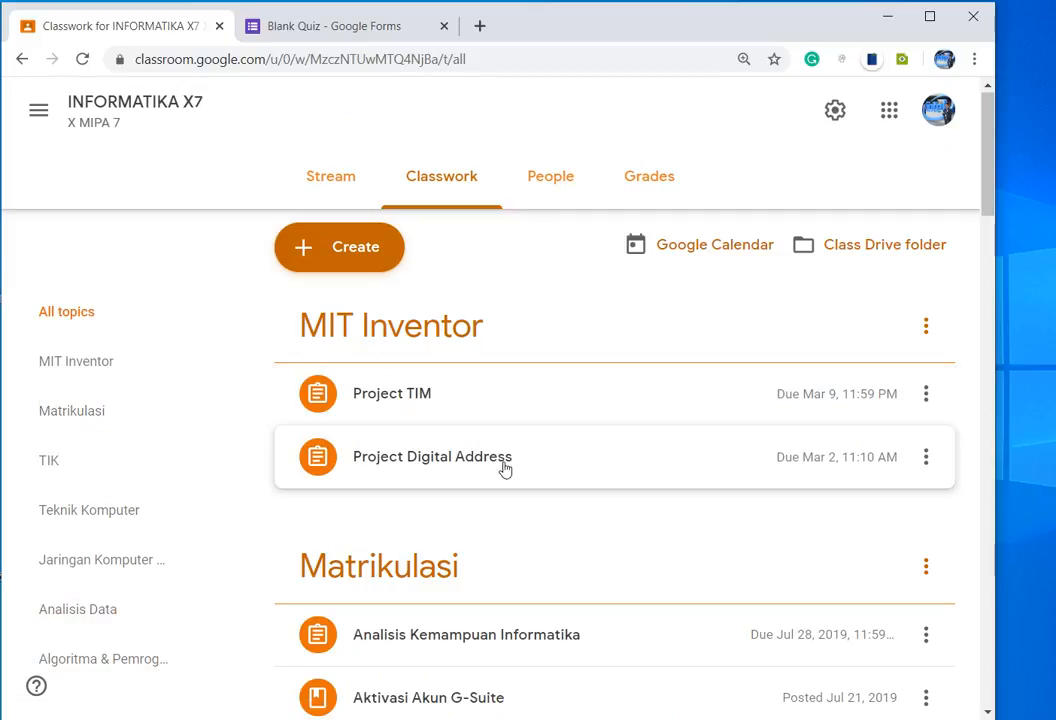
# Step: Open the student work for the Project Digital Address assignment and view the turned-in submissions
pyautogui.click(455, 456)
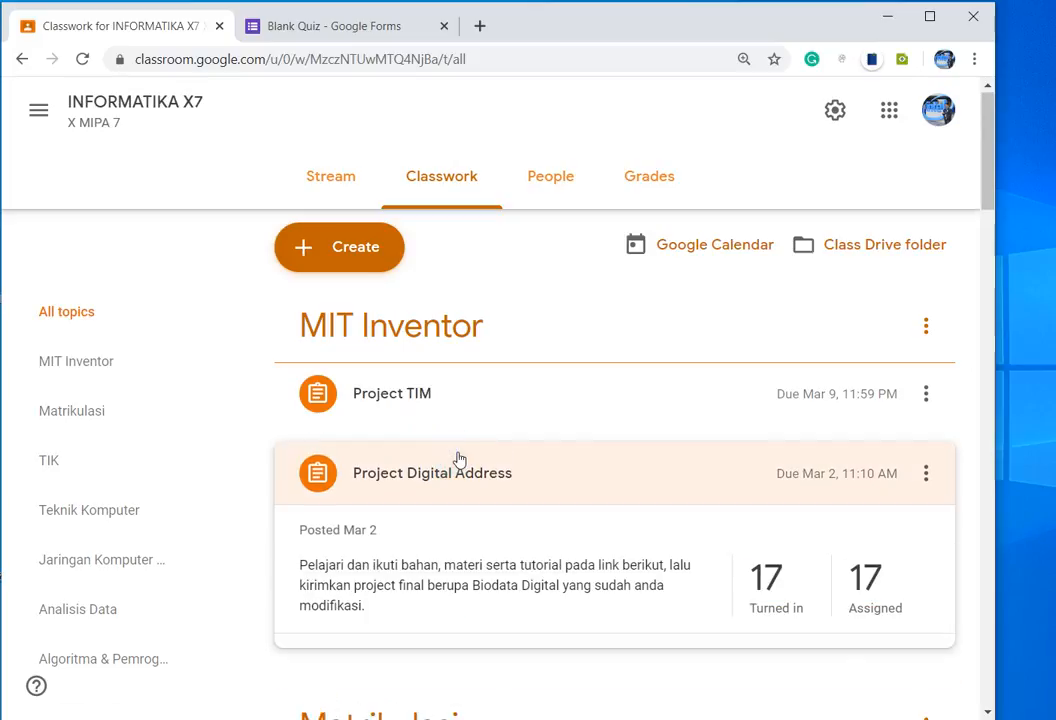
pyautogui.click(773, 602)
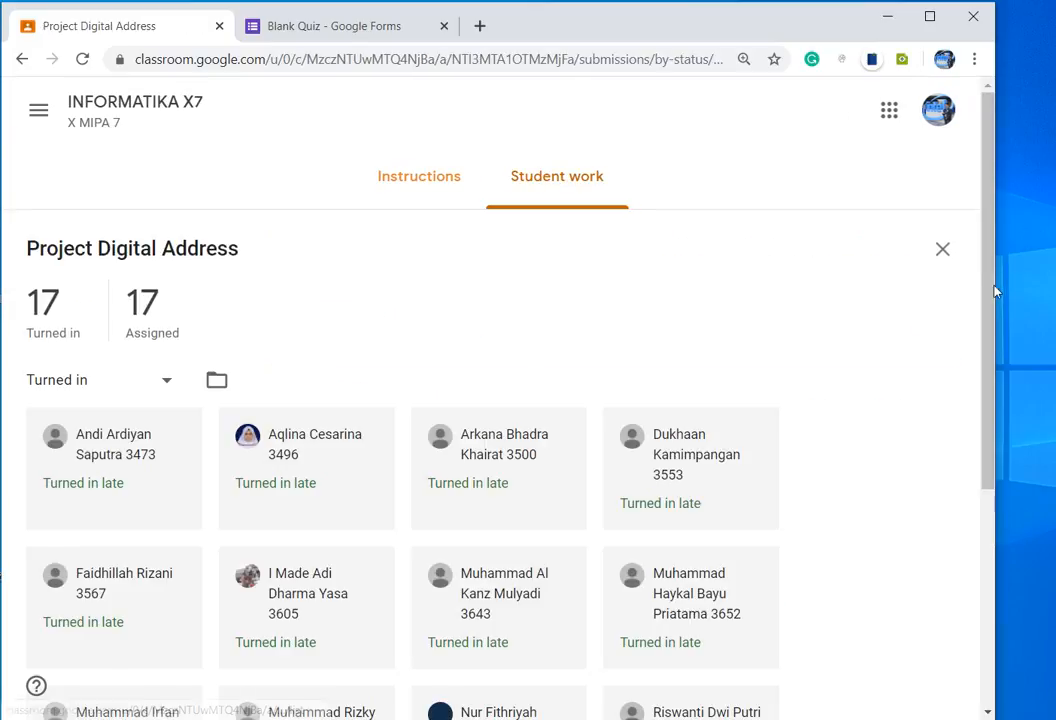
pyautogui.moveTo(990, 283); pyautogui.dragTo(990, 255)
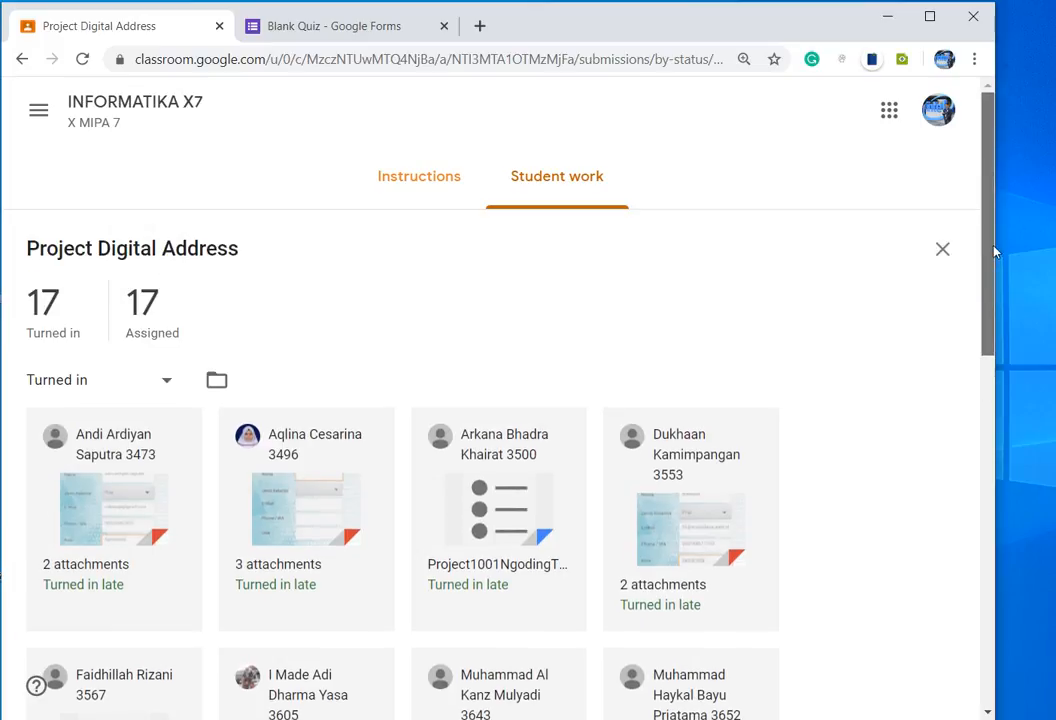
pyautogui.click(58, 330)
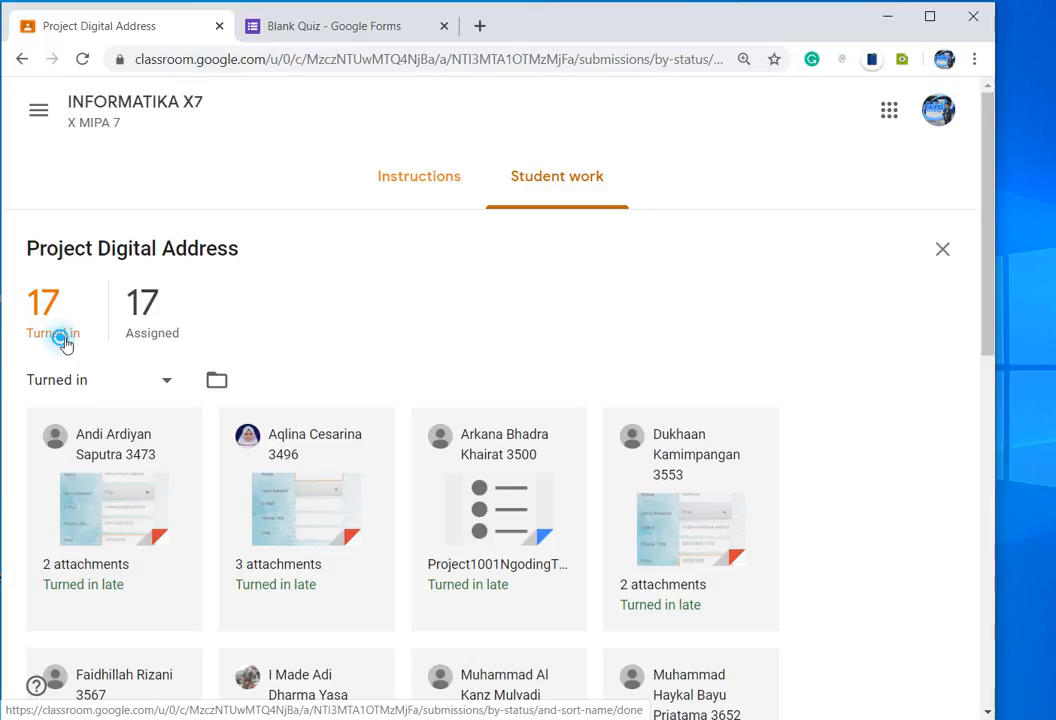
# Step: Widen the browser window to reveal the student list and open the first student's submitted screenshot for viewing
pyautogui.moveTo(1005, 413); pyautogui.dragTo(1046, 413)
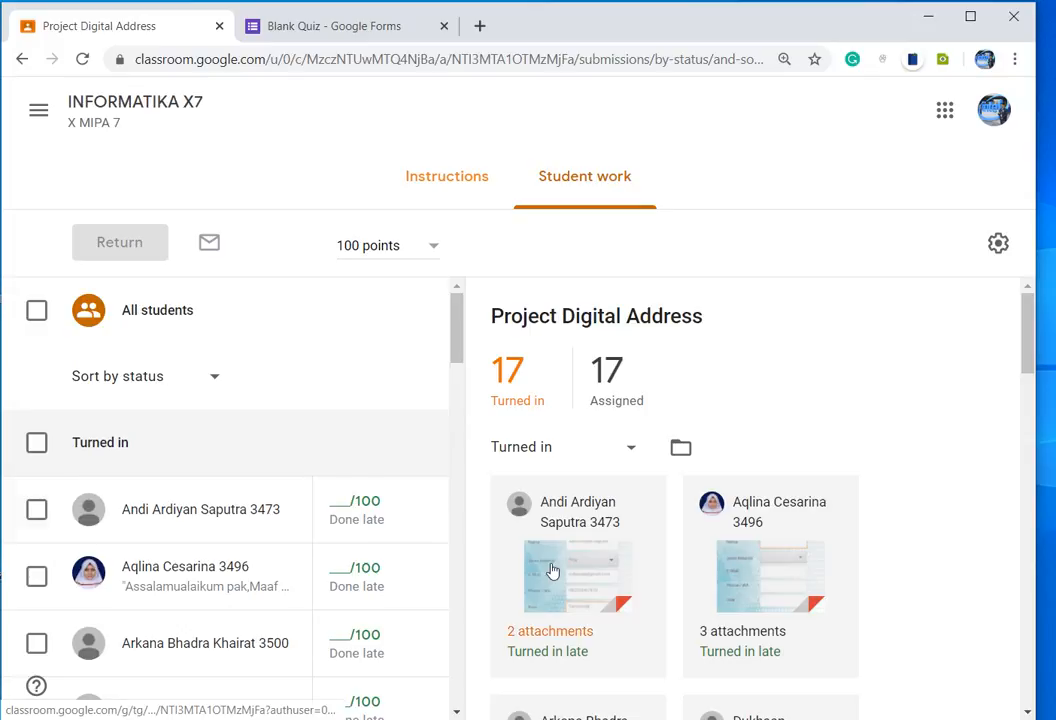
pyautogui.moveTo(1025, 338); pyautogui.dragTo(1030, 285)
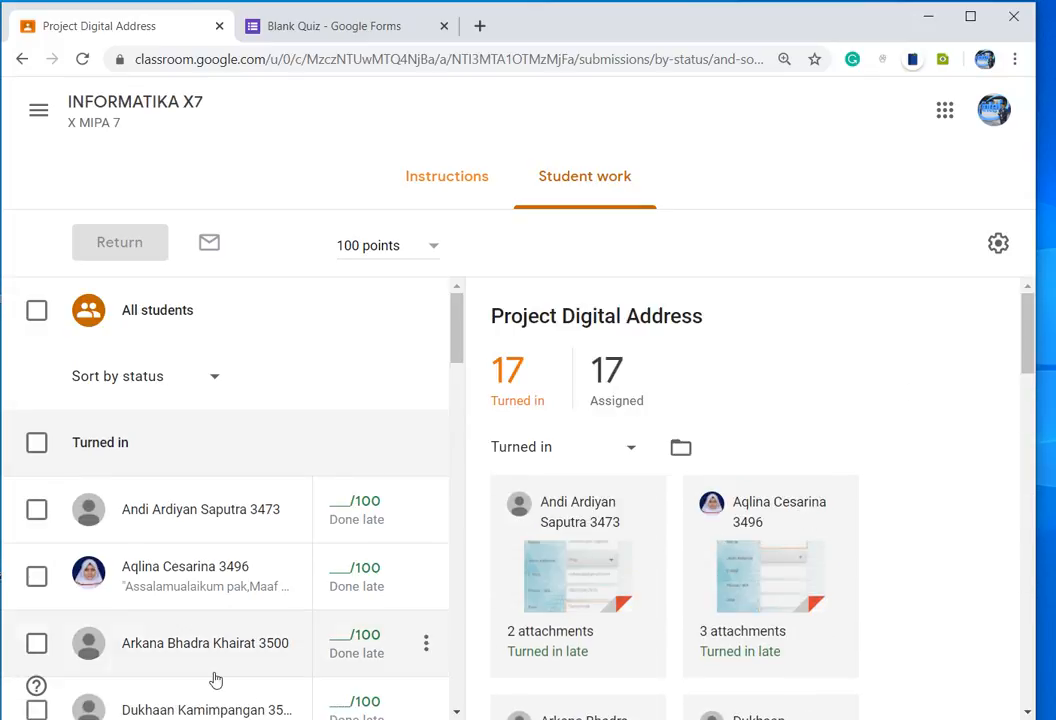
pyautogui.click(340, 508)
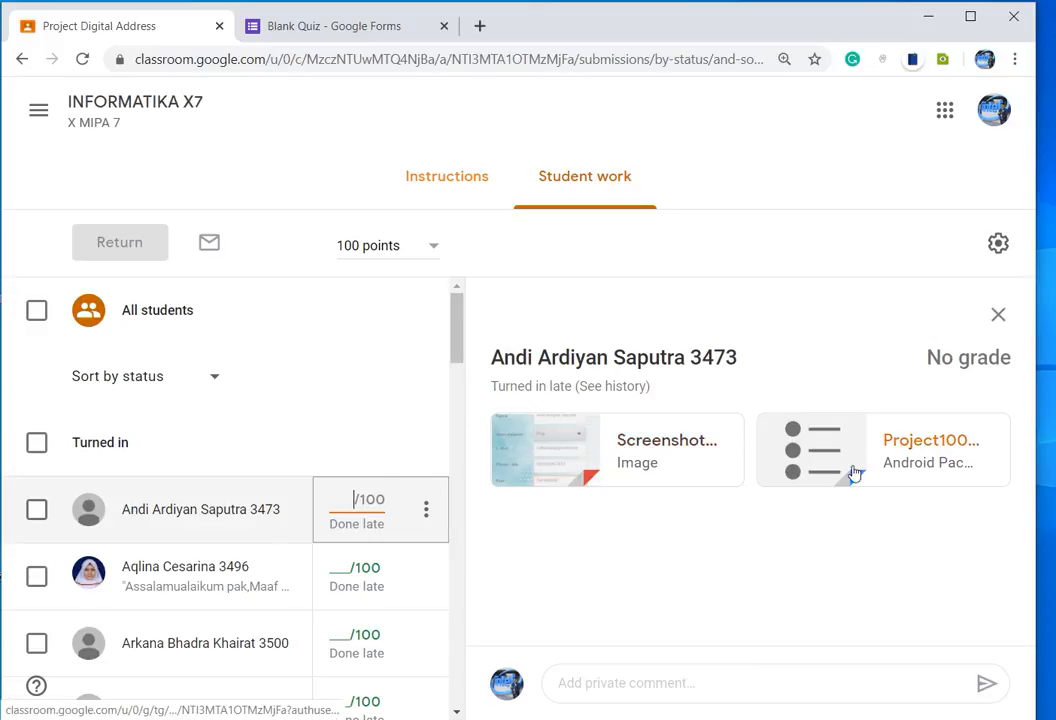
pyautogui.click(576, 453)
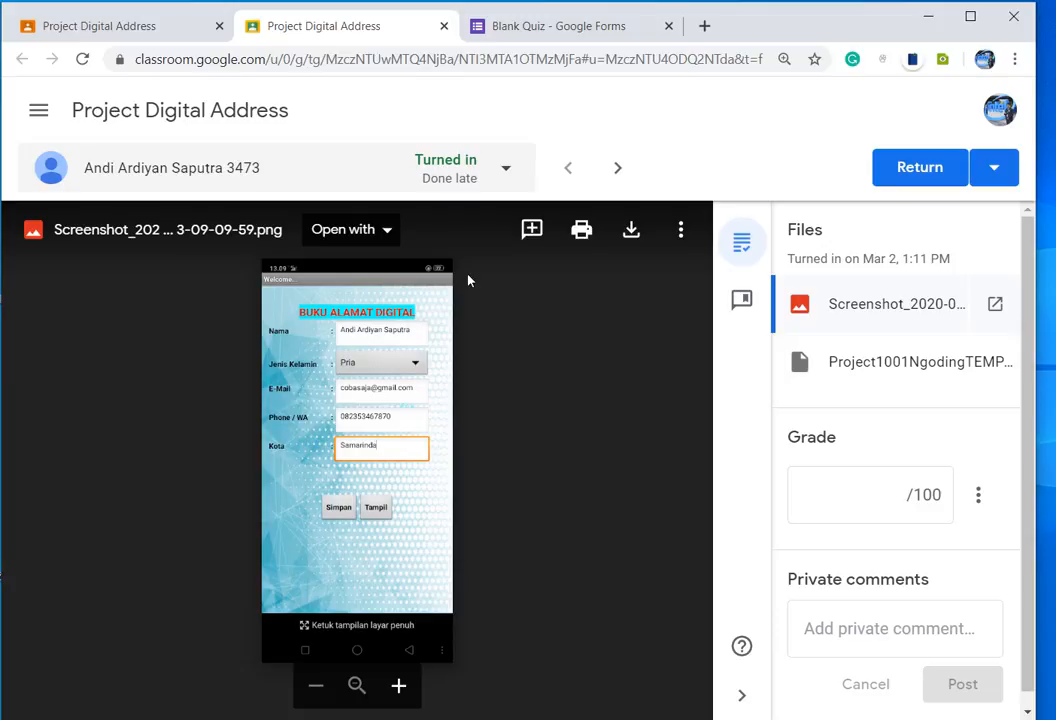
# Step: Return to the Project Digital Address student list and grade the first student's turned-in work 100
pyautogui.click(135, 26)
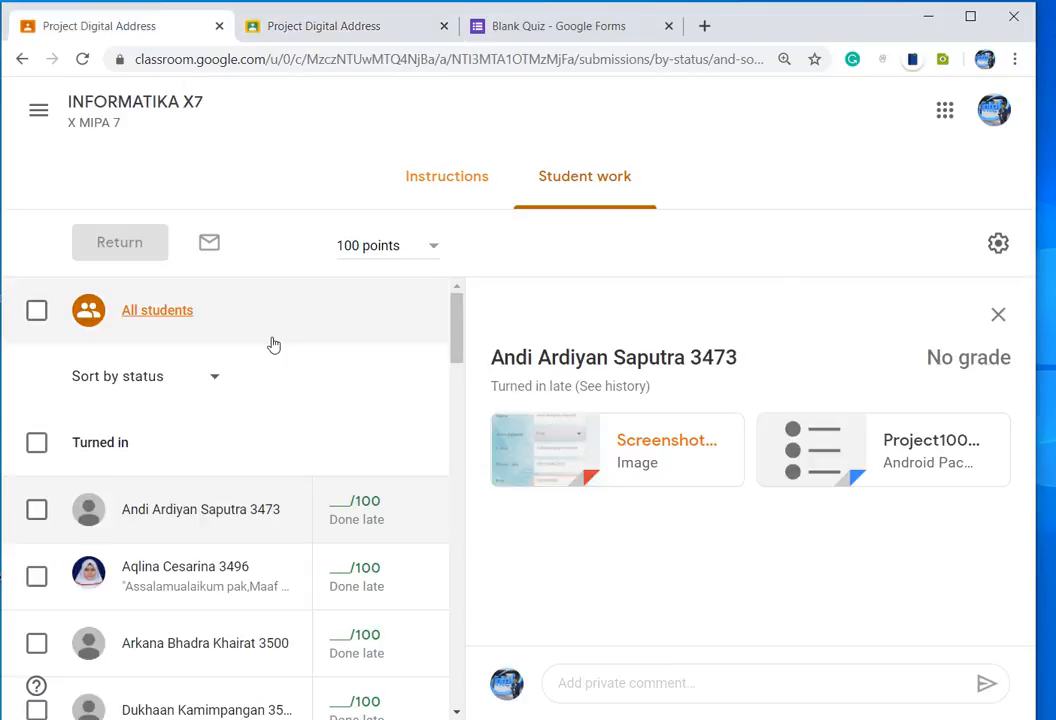
pyautogui.click(340, 511)
pyautogui.write('100')
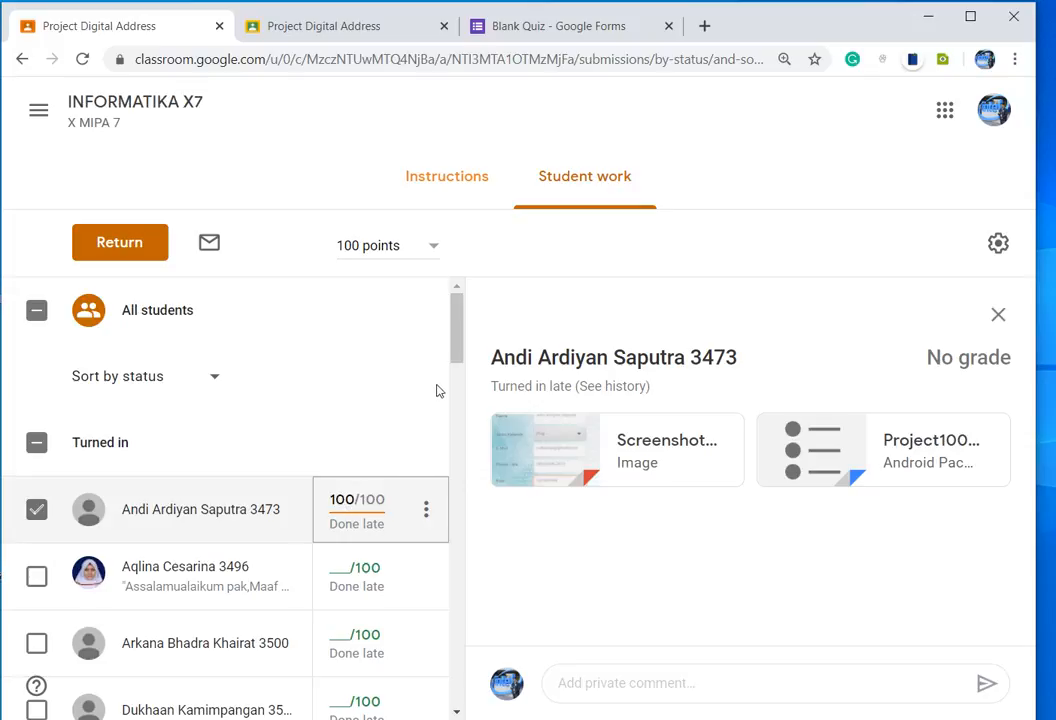
pyautogui.click(459, 334)
pyautogui.moveTo(459, 334)
pyautogui.mouseDown()
pyautogui.moveTo(459, 350)
pyautogui.moveTo(467, 323)
pyautogui.mouseUp()
pyautogui.click(384, 560)
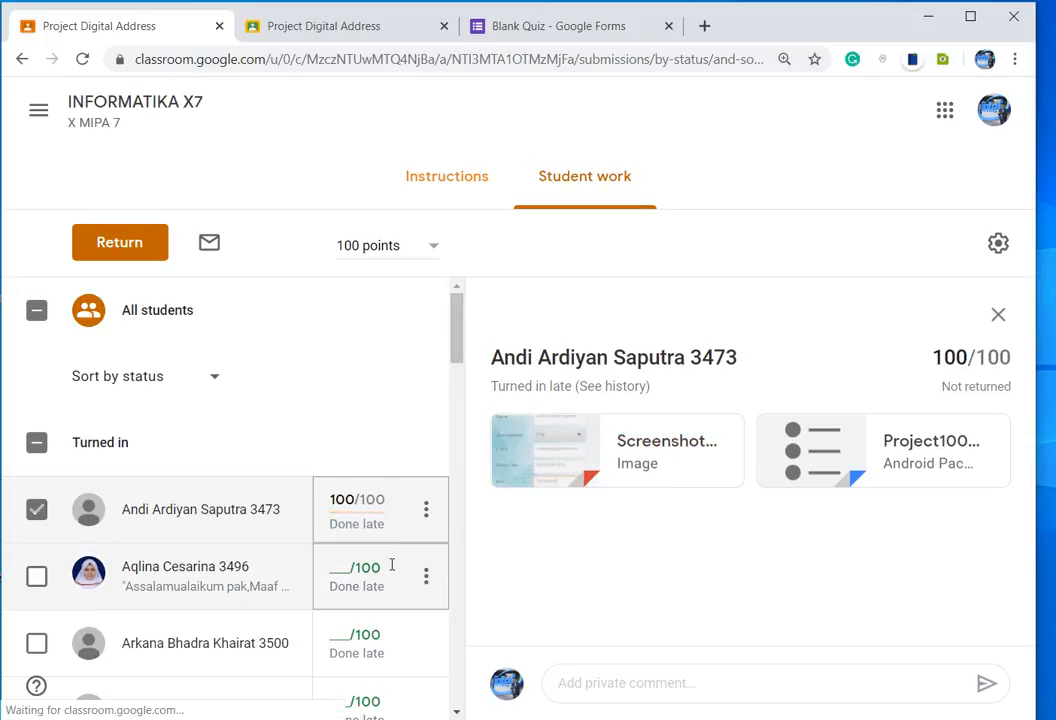
pyautogui.click(367, 508)
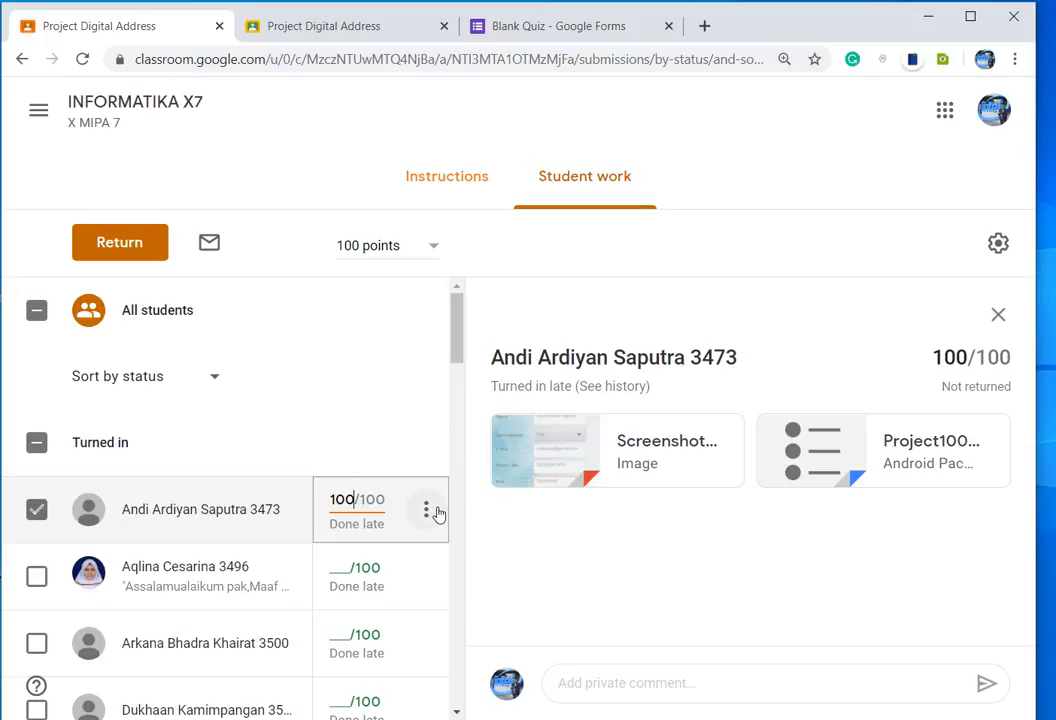
# Step: Grade the second student's turned-in work 100 out of 100
pyautogui.click(342, 572)
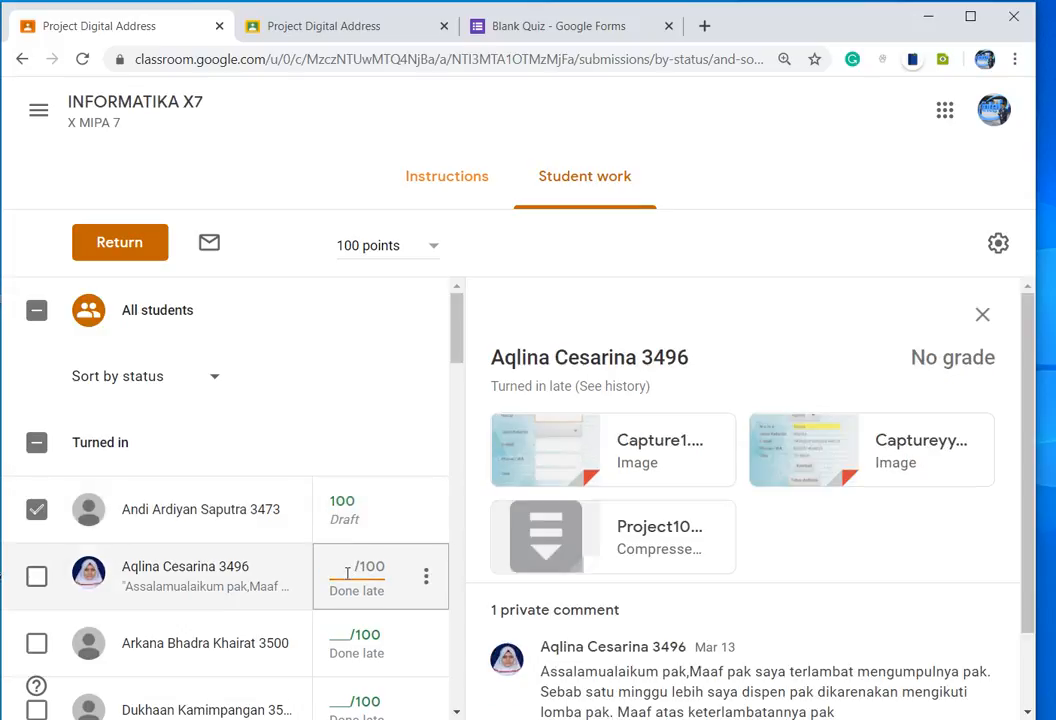
pyautogui.write('100')
pyautogui.click(415, 422)
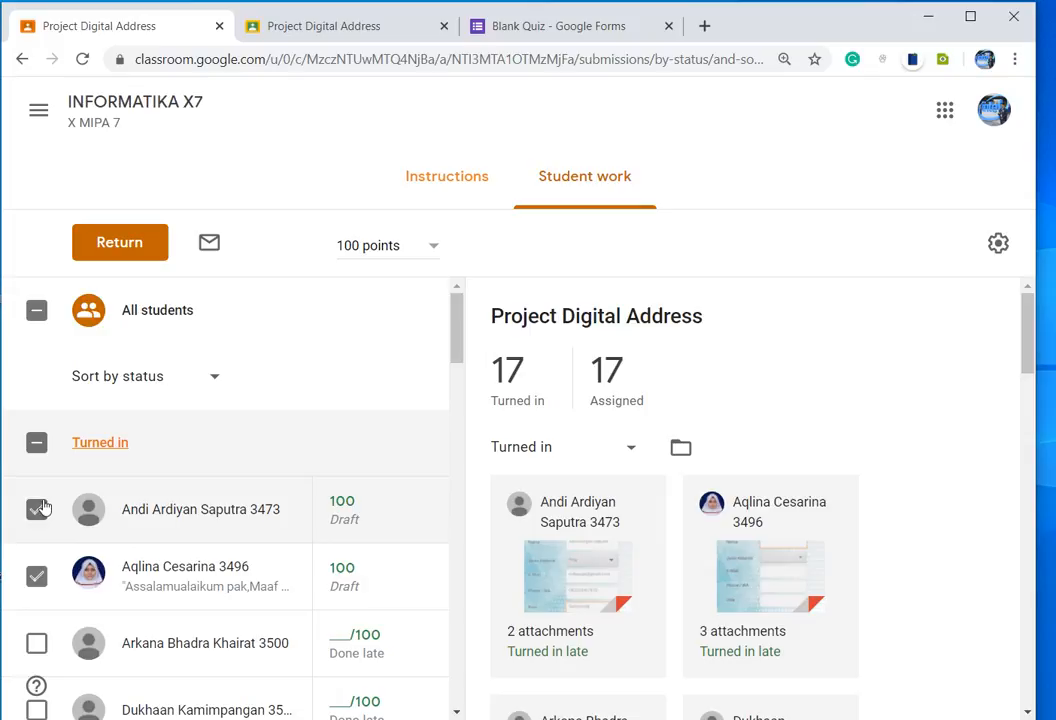
# Step: Return the work to the two graded students with the private comment "Pekerjaan ananda sudah sangat baik, silahkan dikembangkan lagi"
pyautogui.click(124, 245)
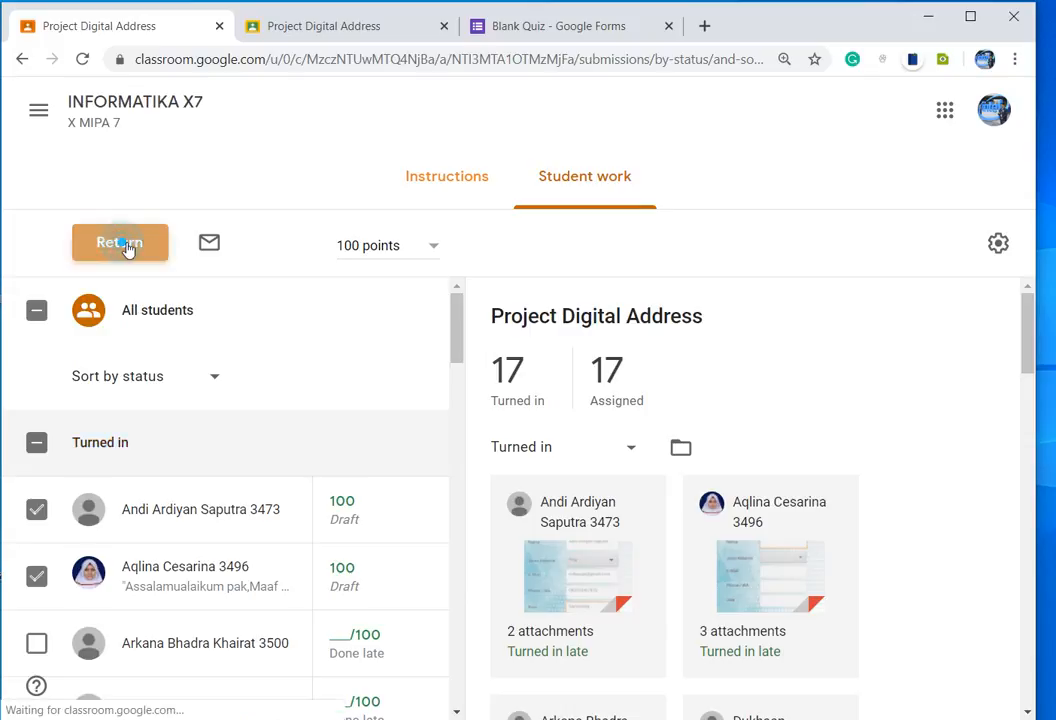
pyautogui.click(451, 478)
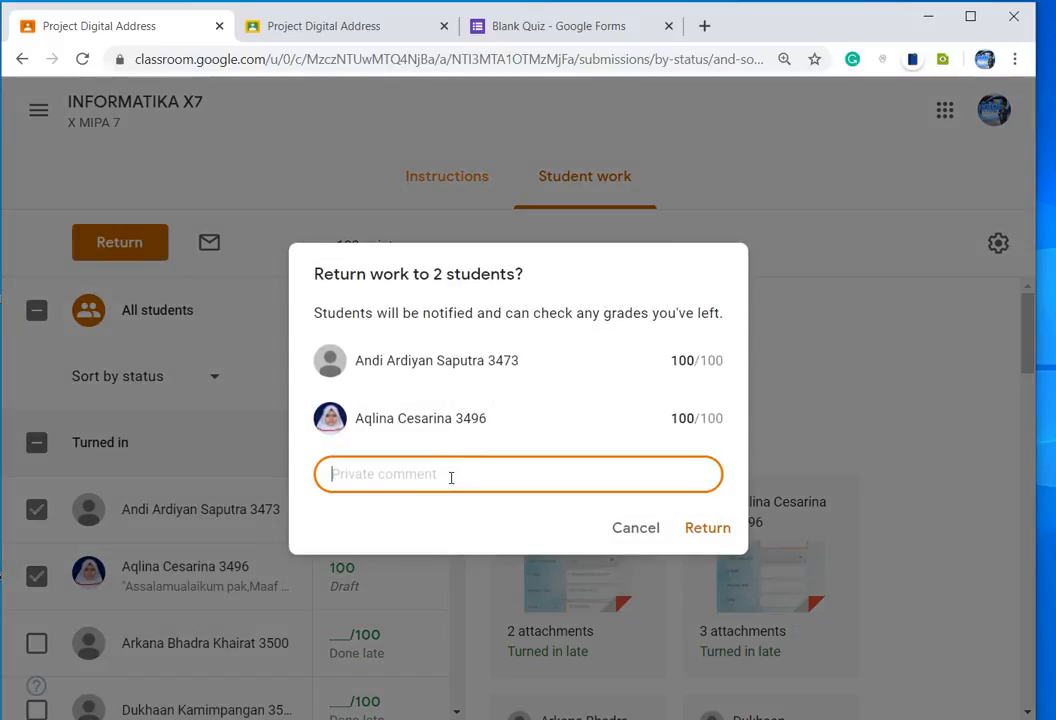
pyautogui.write('Pekerjaan ')
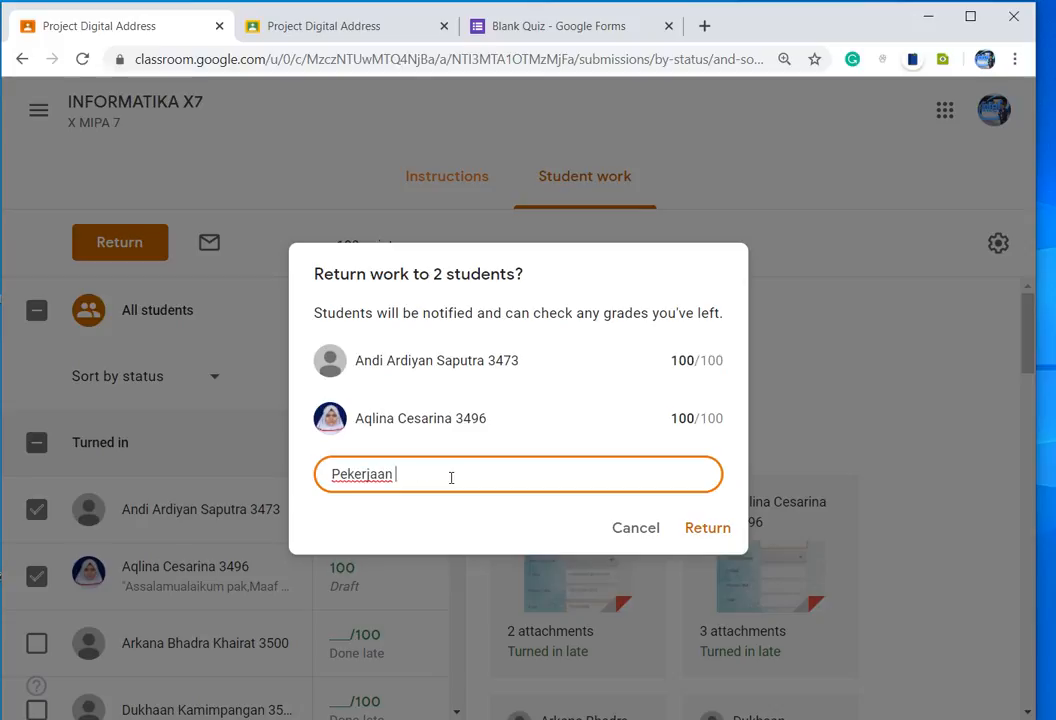
pyautogui.write('ananda sudah sangat baik')
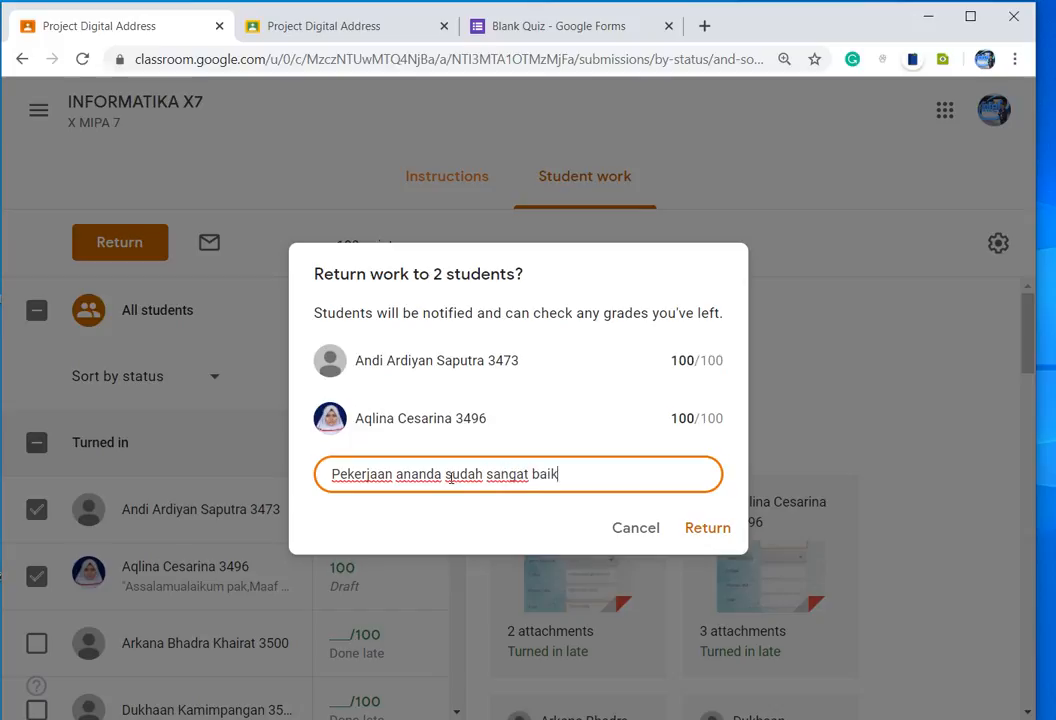
pyautogui.write('n dikembangkan lagi')
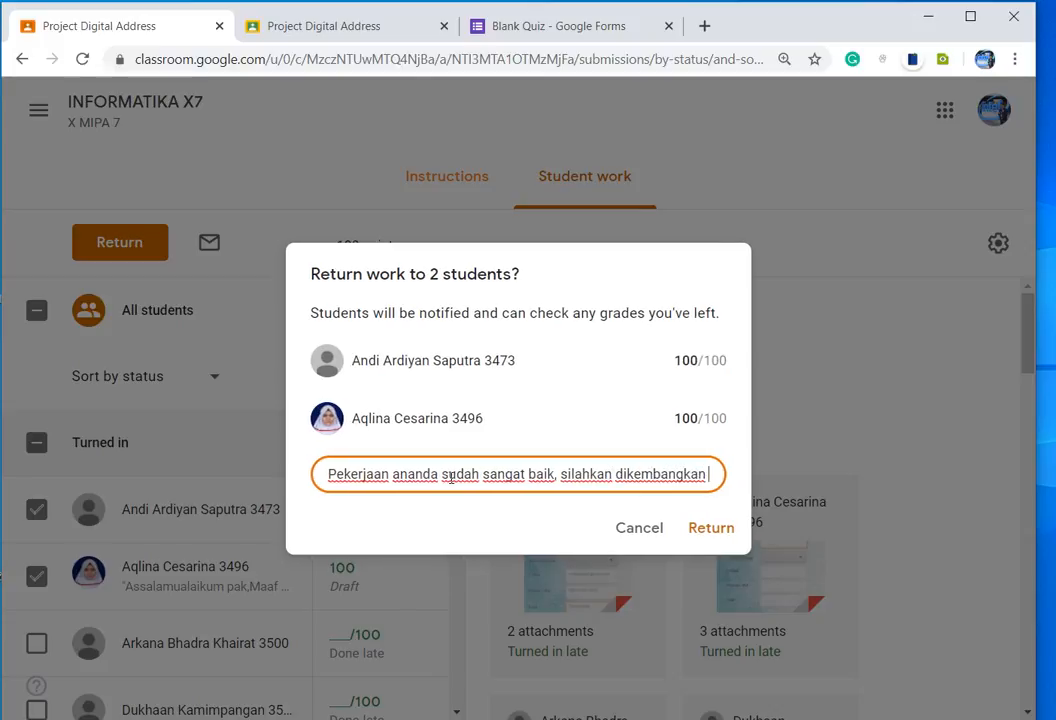
pyautogui.click(724, 539)
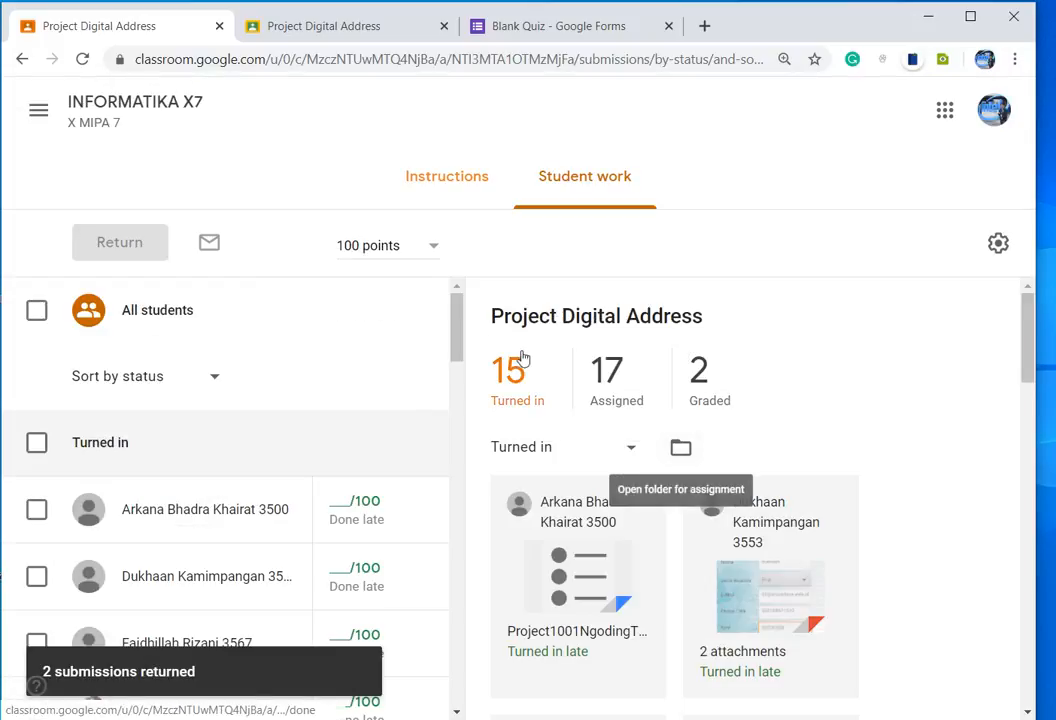
# Step: Check the graded students at the end of the list, download all grades as CSV, and open the INFORMATIKA X7 gradebook
pyautogui.moveTo(457, 316); pyautogui.dragTo(495, 700)
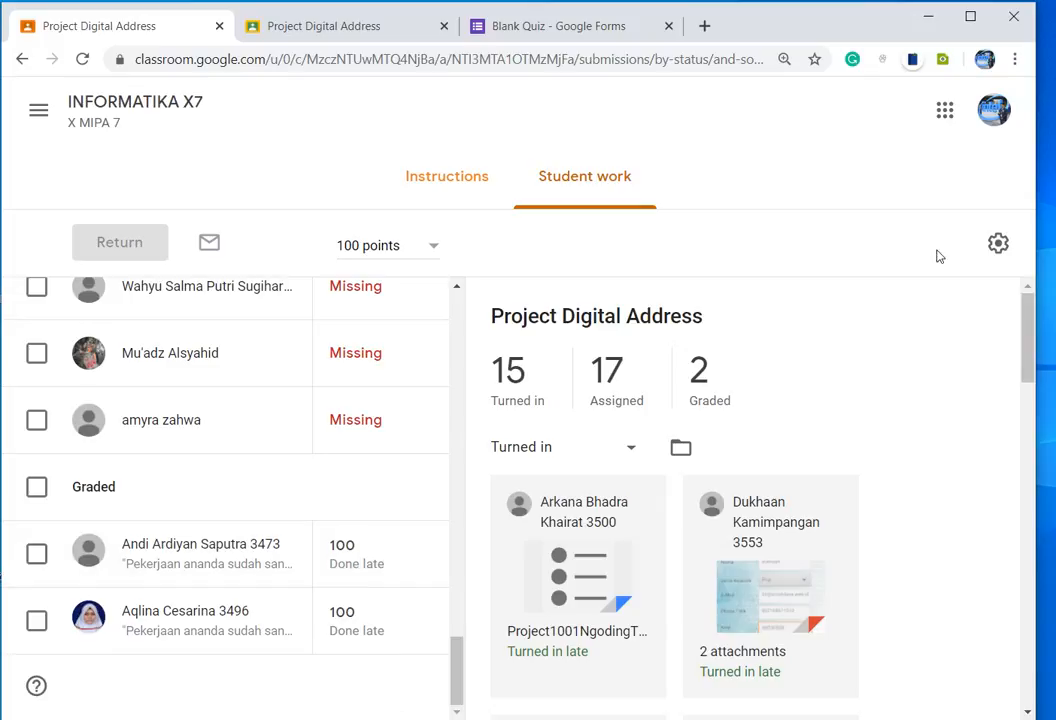
pyautogui.click(1004, 241)
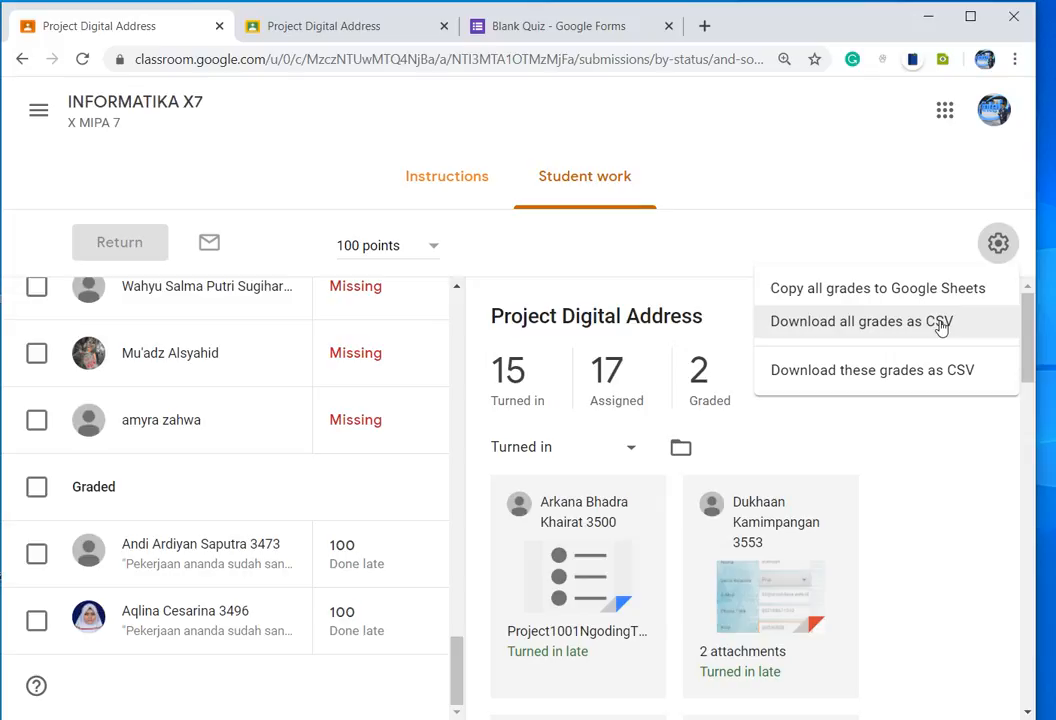
pyautogui.click(880, 325)
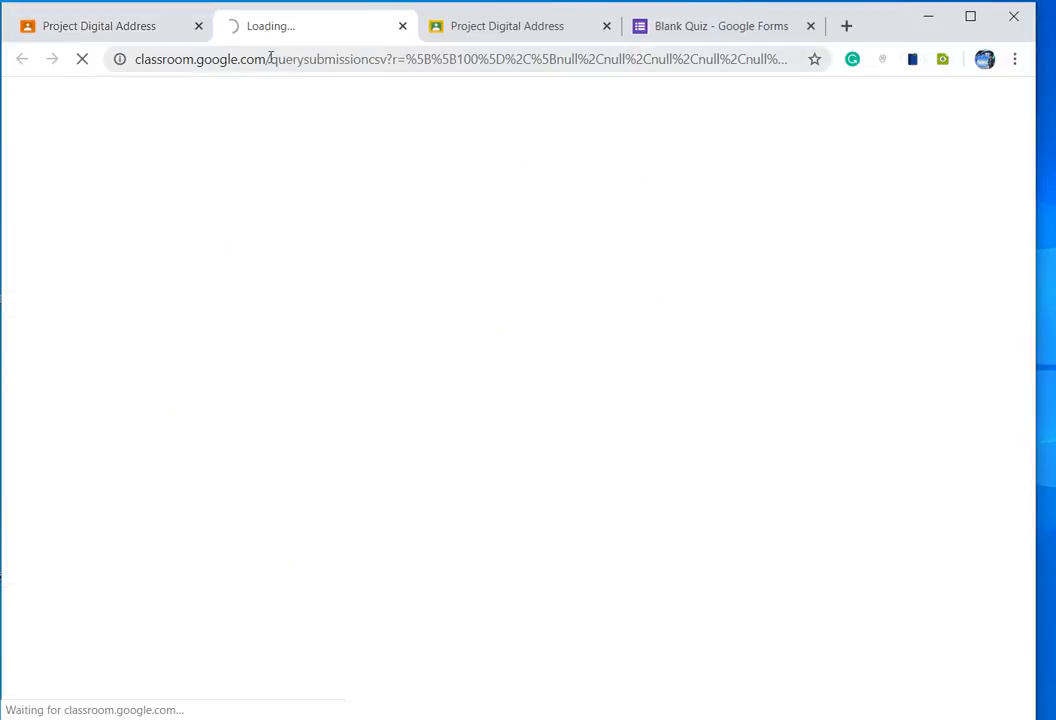
pyautogui.click(101, 27)
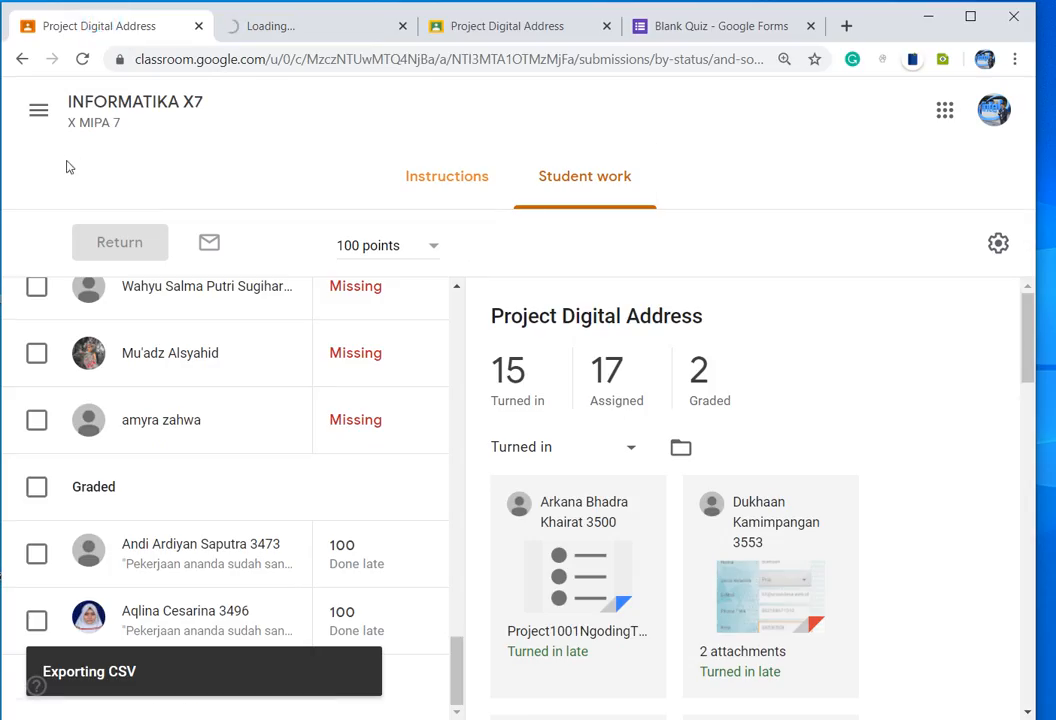
pyautogui.click(132, 108)
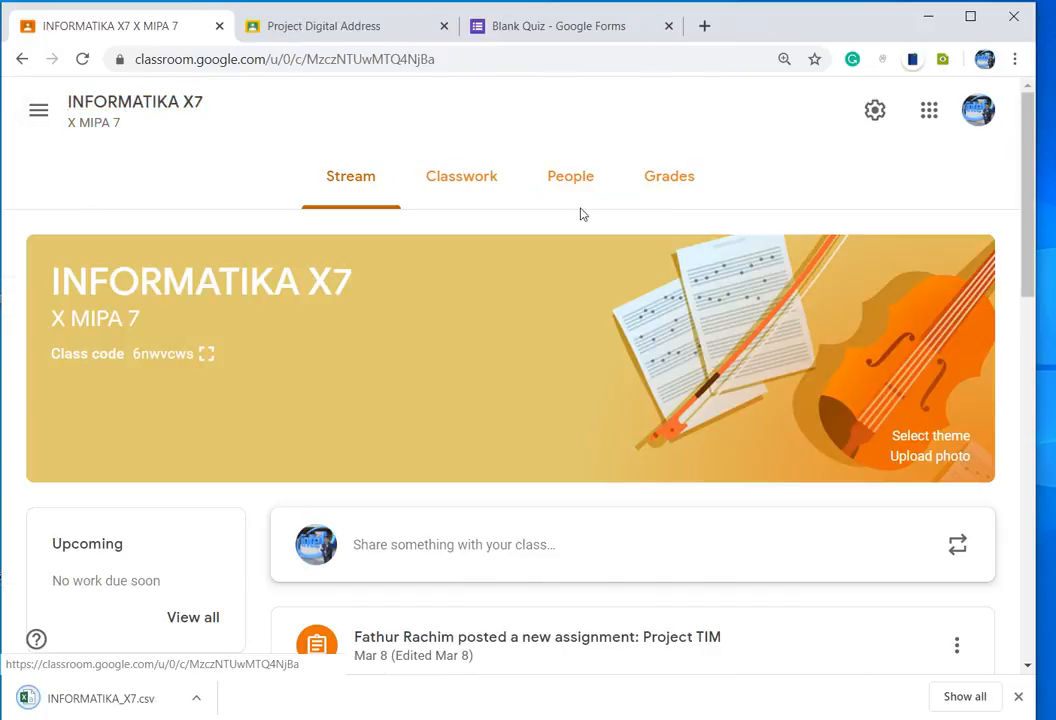
pyautogui.click(677, 196)
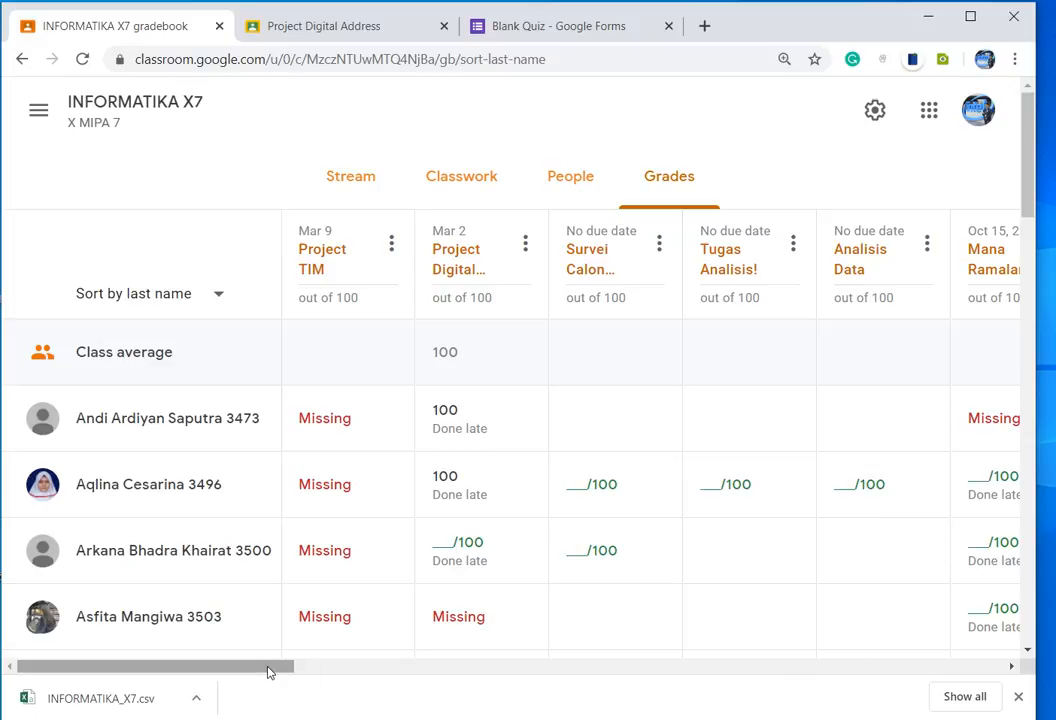
# Step: Open the downloaded INFORMATIKA_X7.csv in Excel, view the exported grades and close the workbook
pyautogui.click(130, 699)
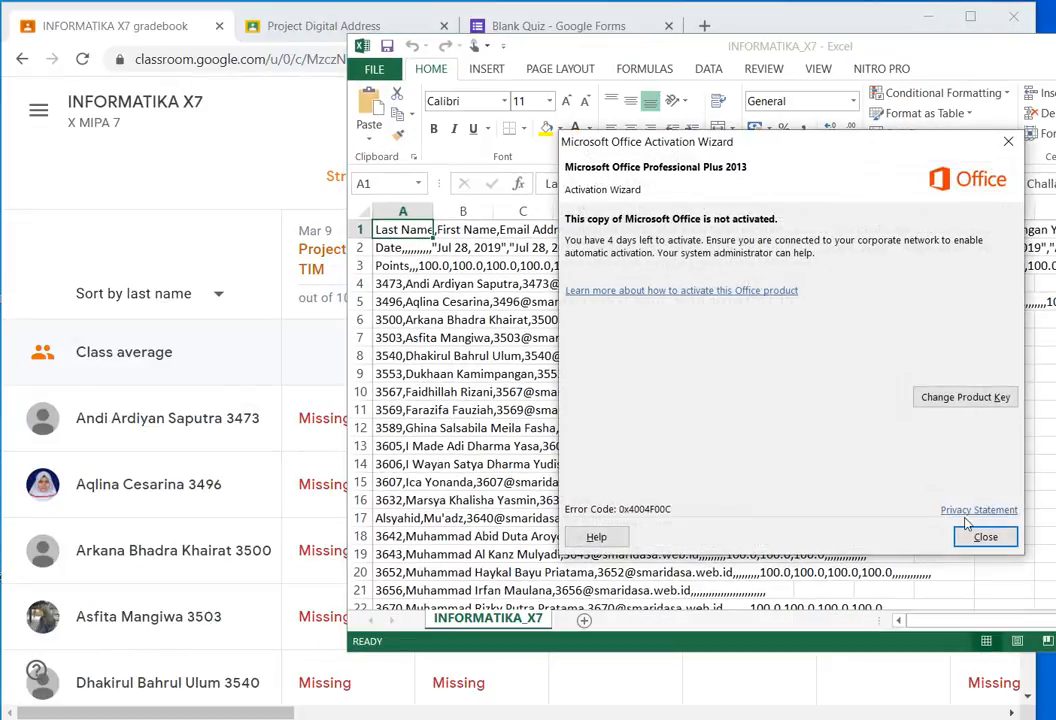
pyautogui.click(975, 536)
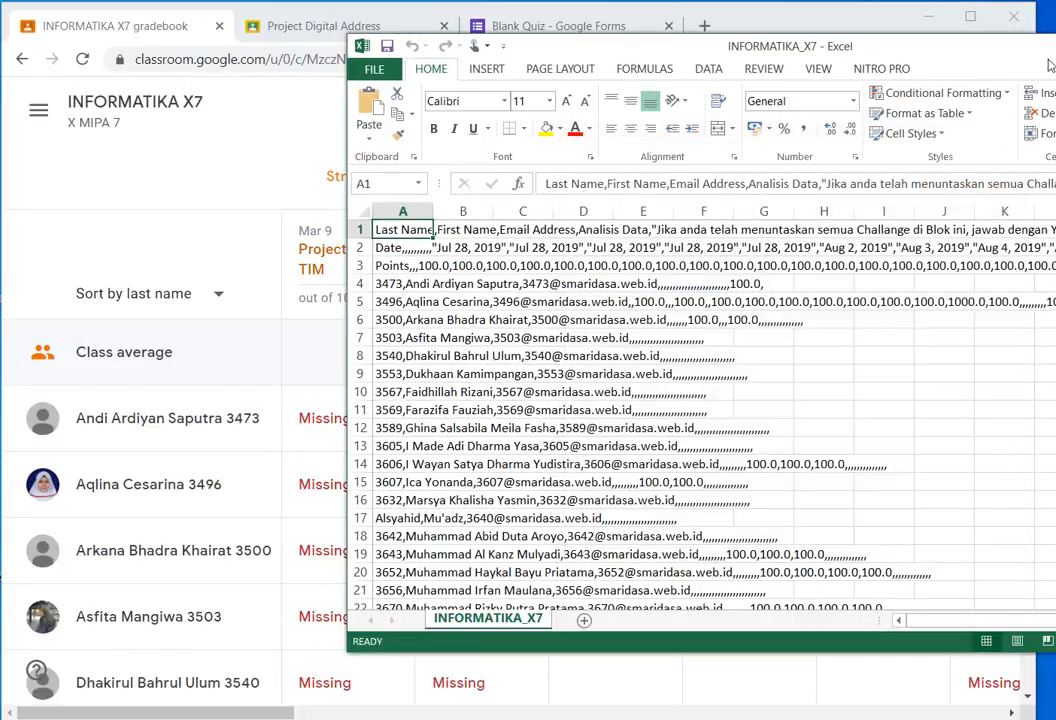
pyautogui.moveTo(894, 49); pyautogui.dragTo(547, 86)
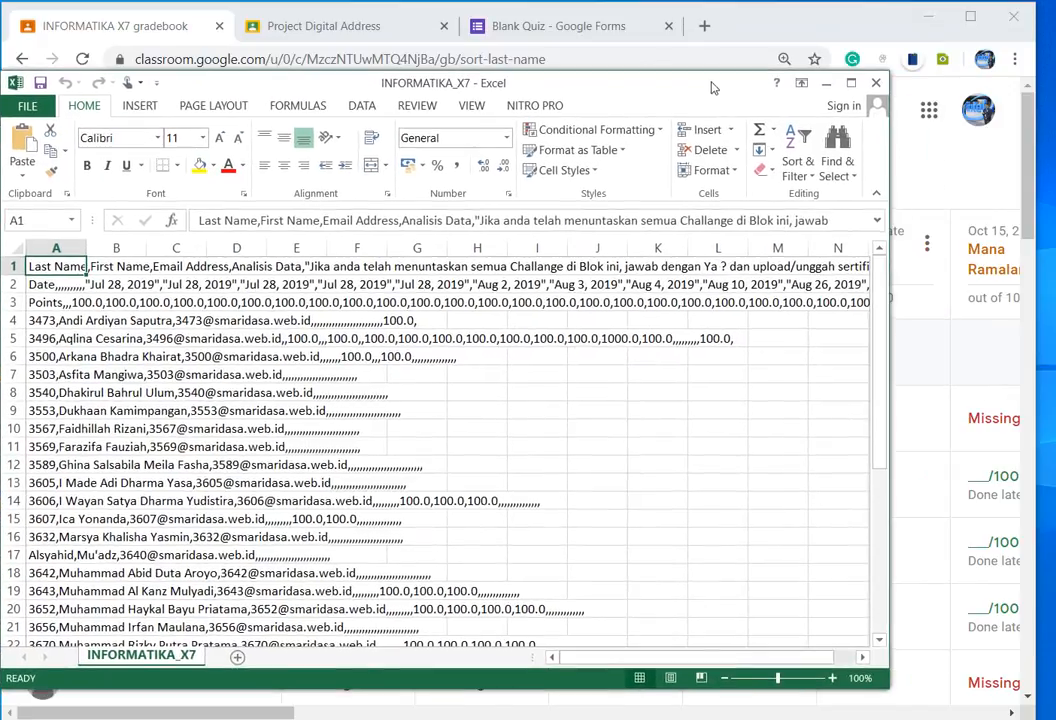
pyautogui.click(878, 84)
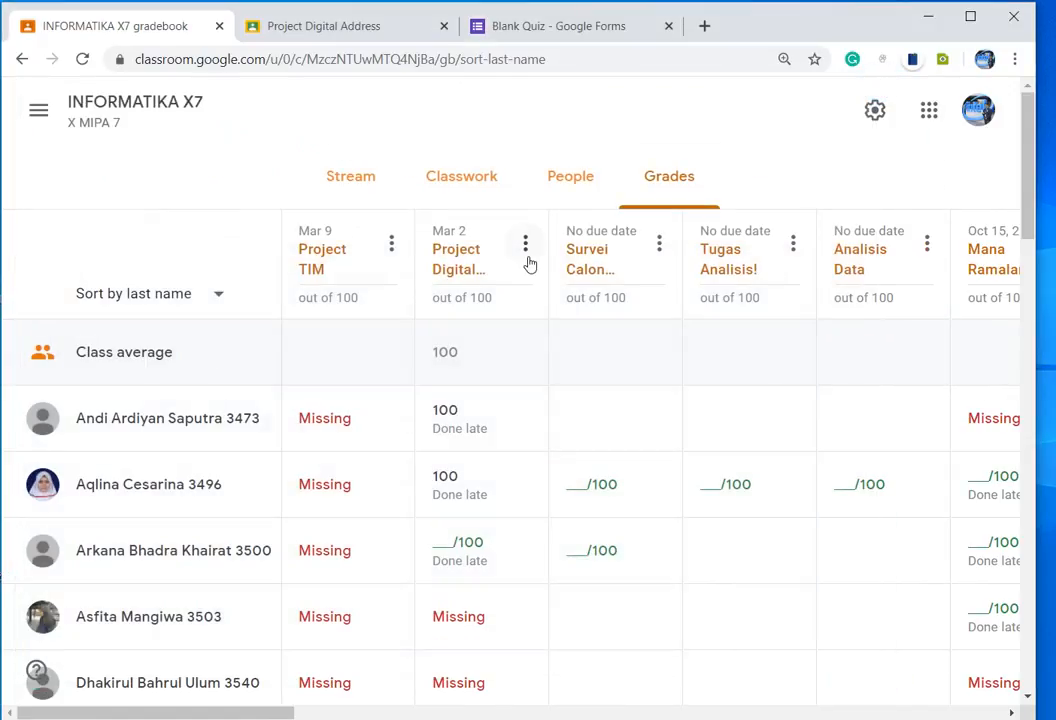
# Step: Open the class Drive folder from the classwork page and look through the files in the Duplikasi Game INI ! folder
pyautogui.click(490, 178)
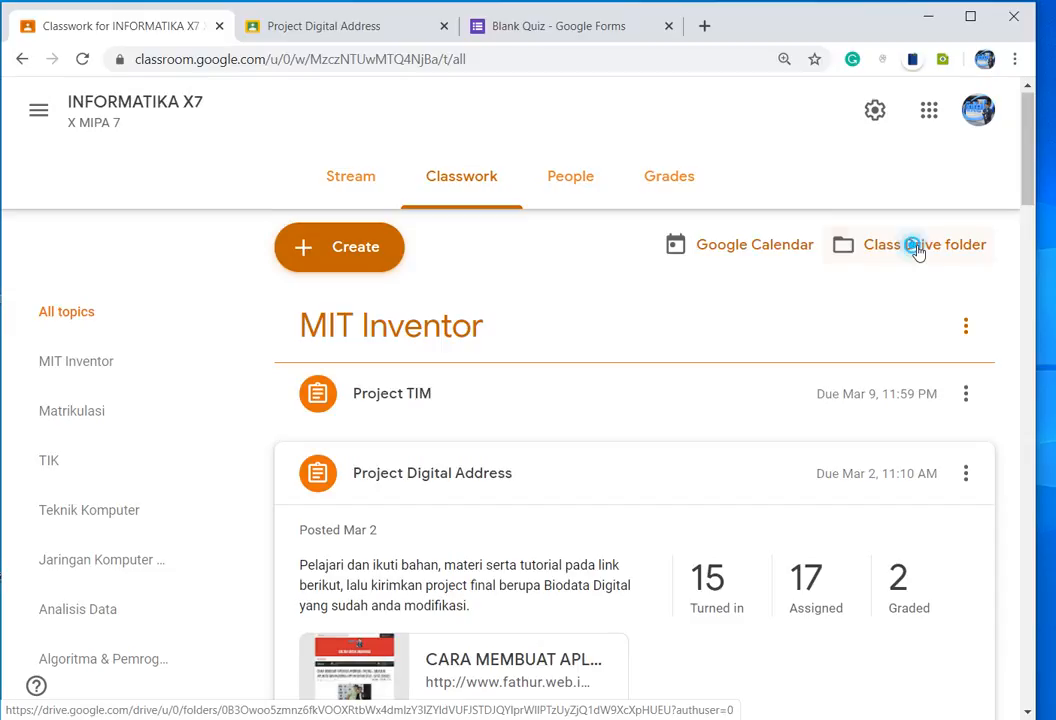
pyautogui.click(918, 250)
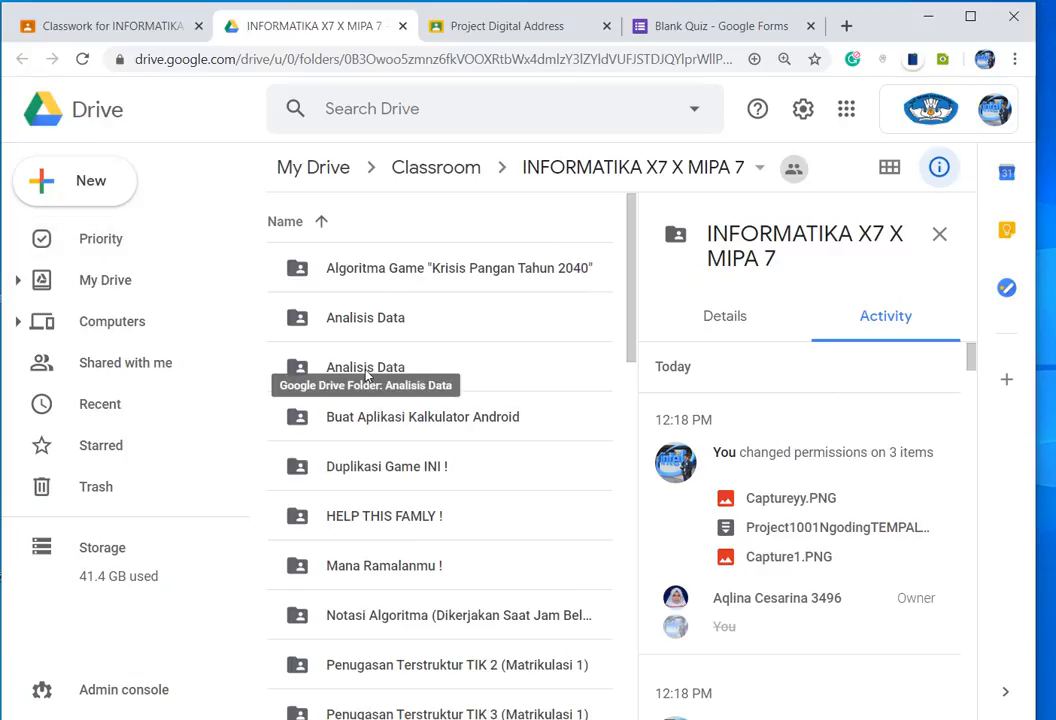
pyautogui.doubleClick(379, 466)
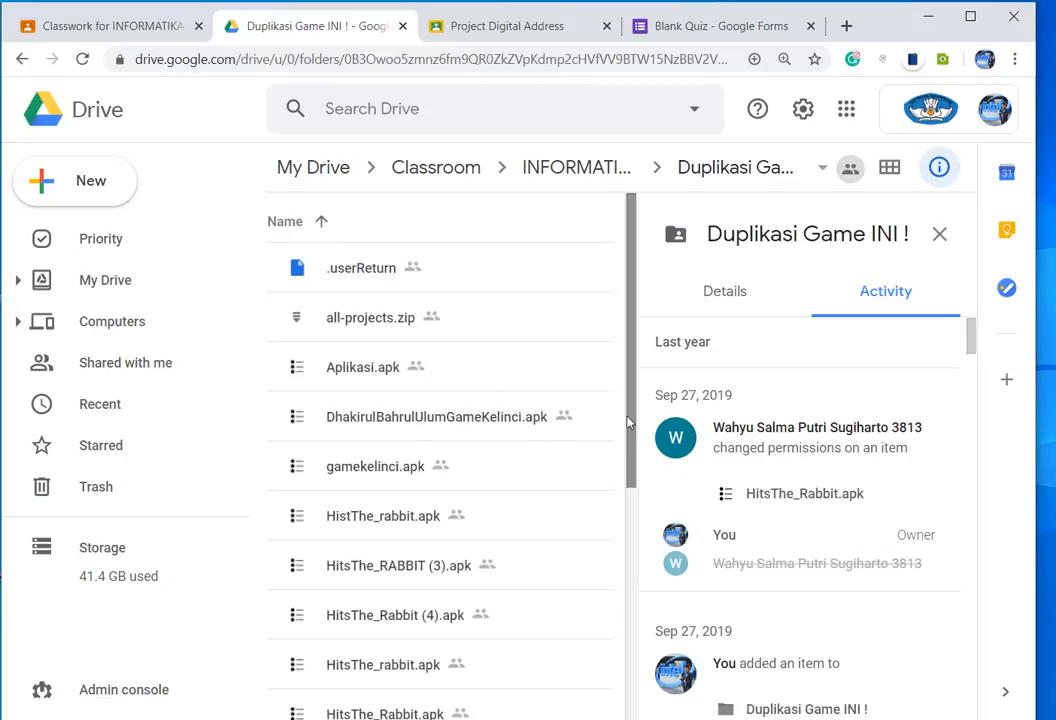
pyautogui.moveTo(630, 430); pyautogui.dragTo(632, 342)
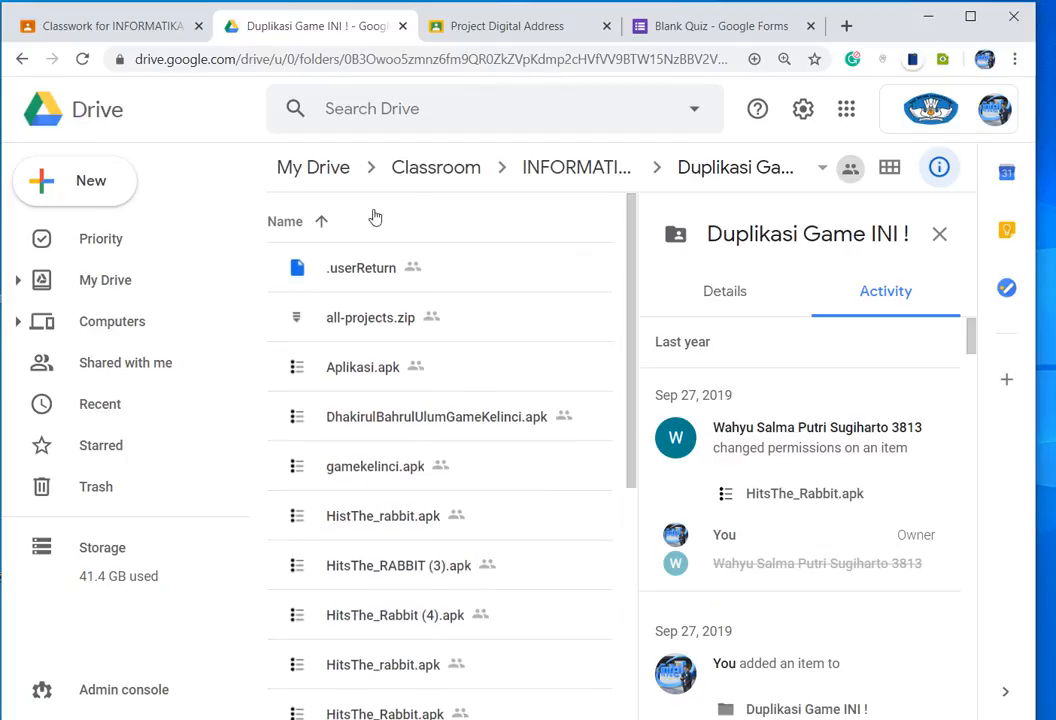
# Step: Go back to the class Drive folder and browse the student files in the second Analisis Data folder
pyautogui.click(607, 167)
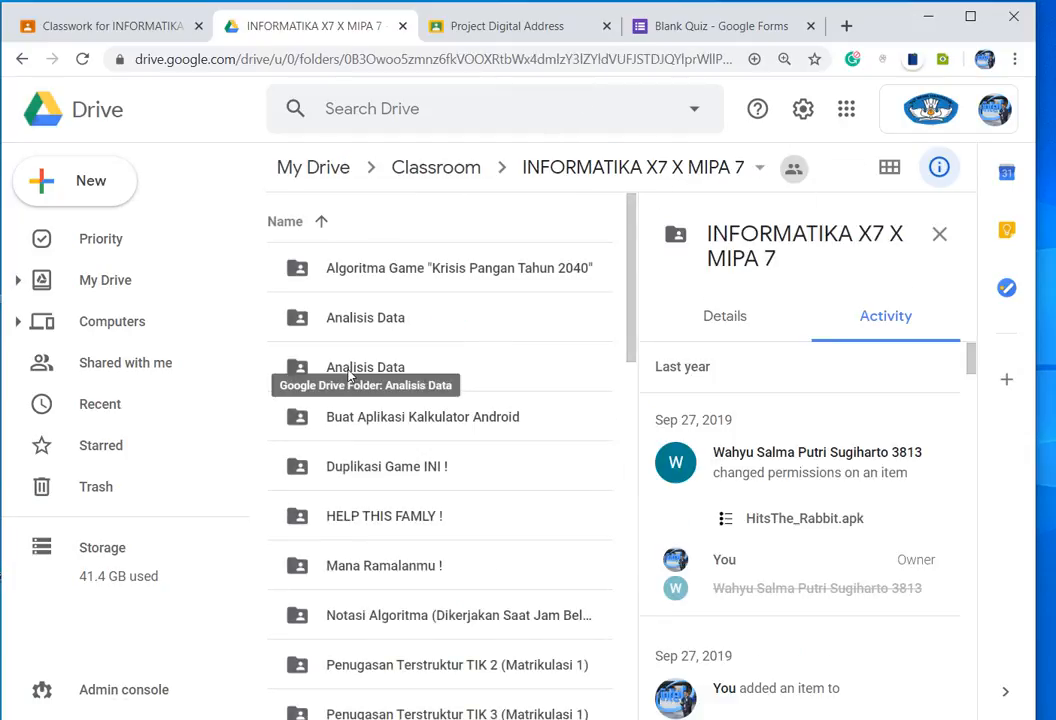
pyautogui.doubleClick(349, 376)
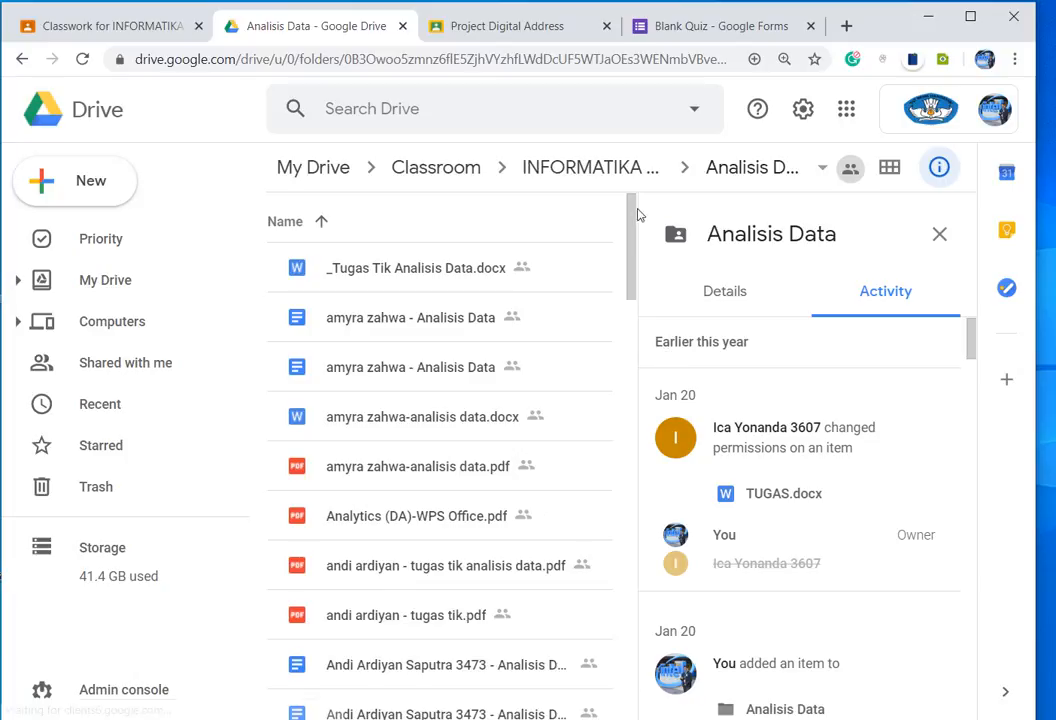
pyautogui.moveTo(632, 214); pyautogui.dragTo(627, 382)
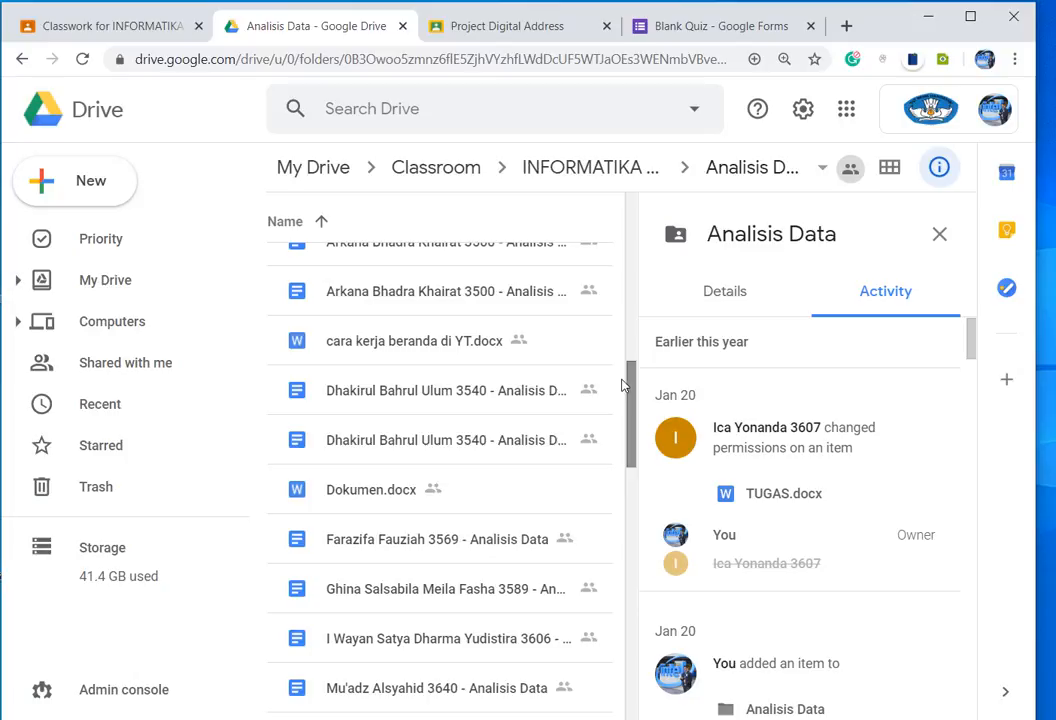
# Step: Switch back to Google Classroom, check the INFORMATIKA X7 gradebook and view the class's teachers and students
pyautogui.click(143, 29)
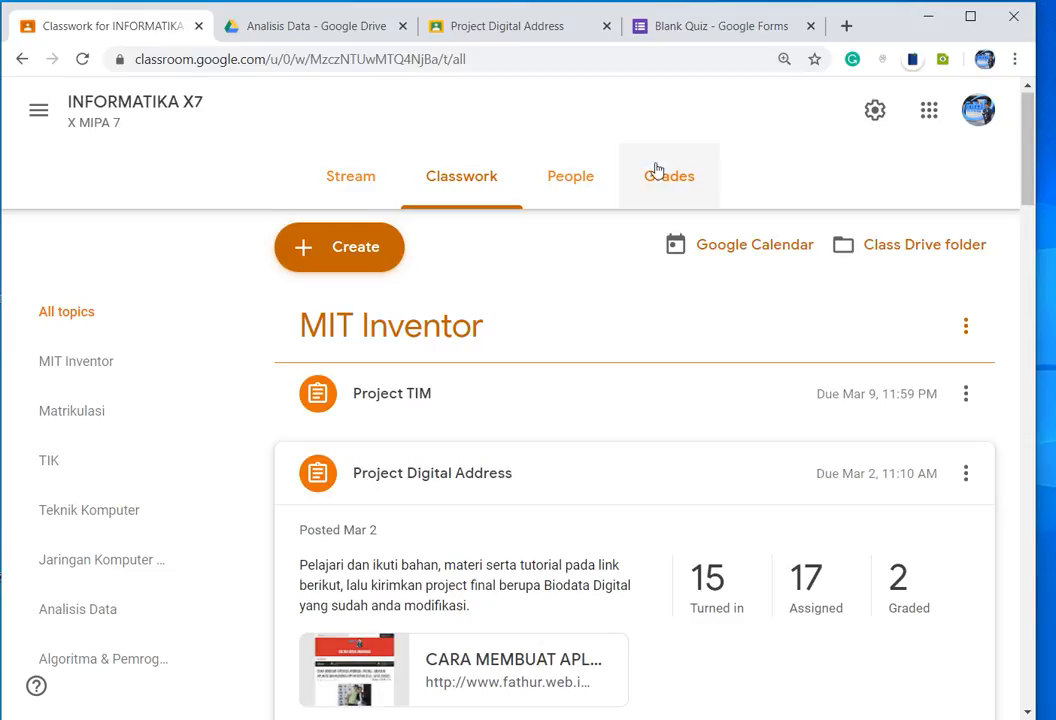
pyautogui.click(686, 185)
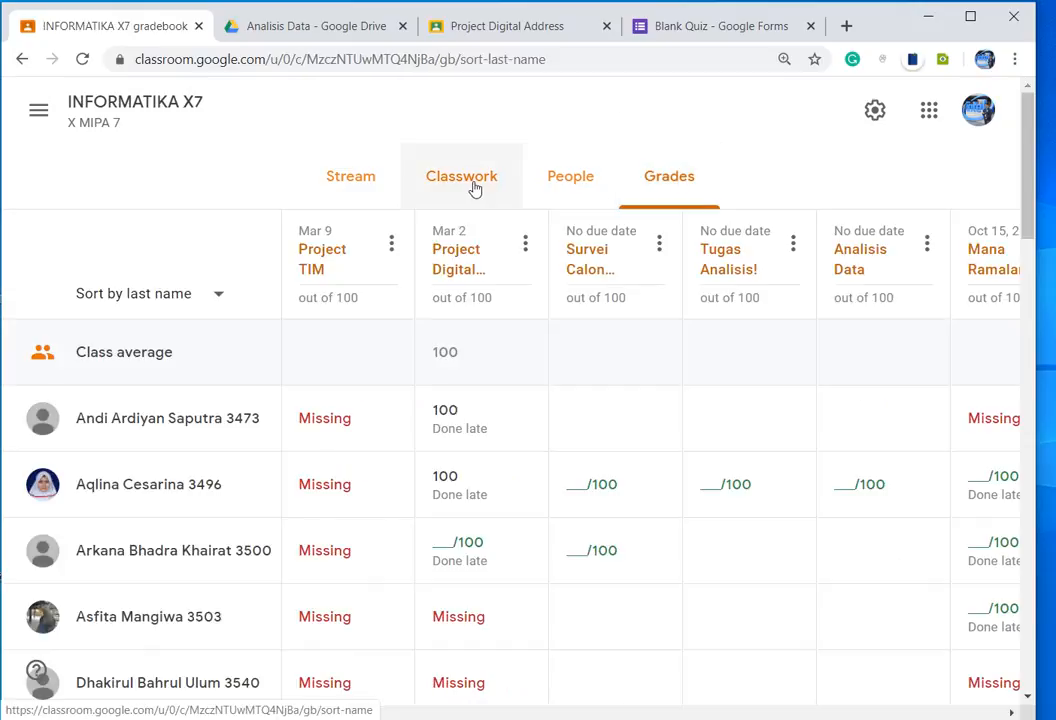
pyautogui.click(571, 185)
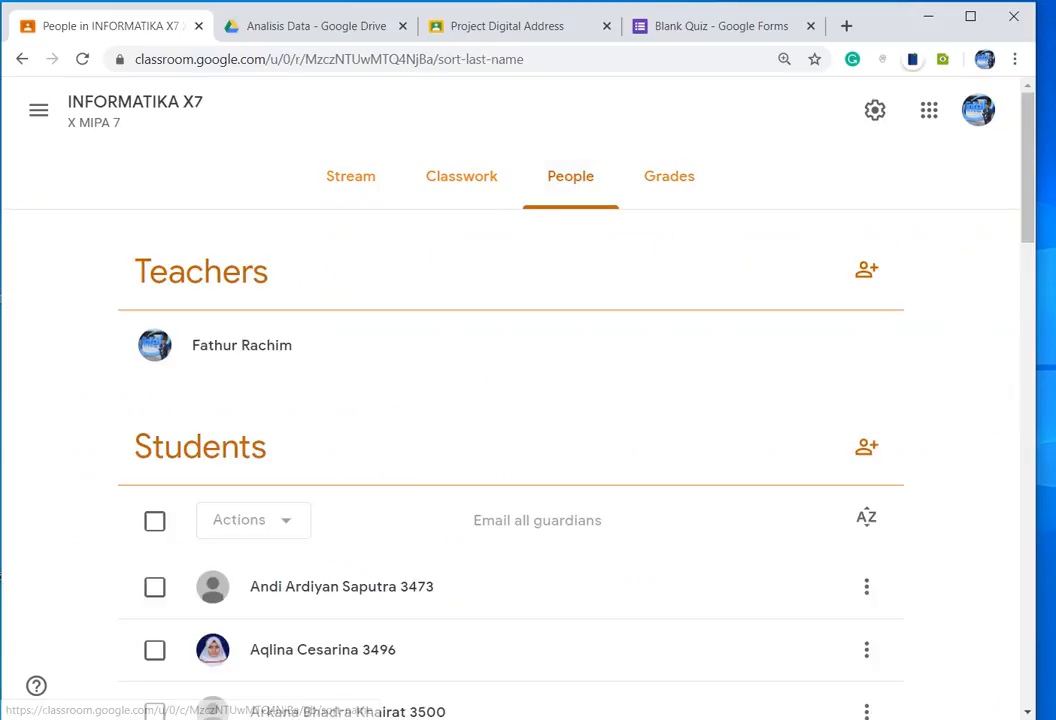
pyautogui.moveTo(1023, 198)
pyautogui.mouseDown()
pyautogui.moveTo(1031, 242)
pyautogui.moveTo(1039, 196)
pyautogui.mouseUp()
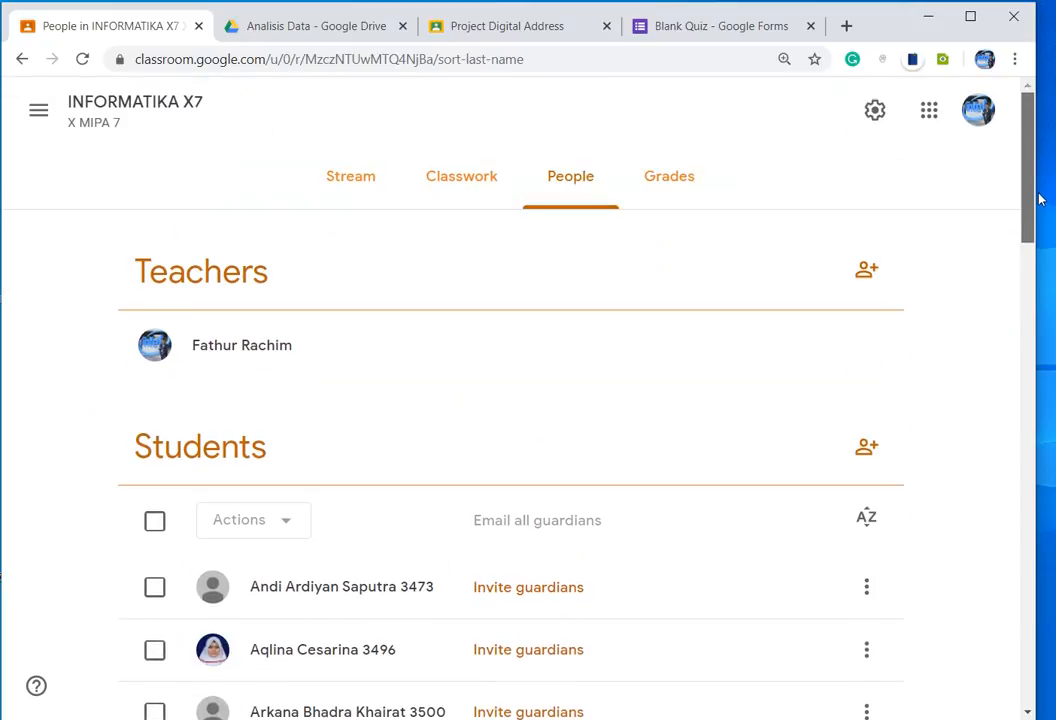
# Step: Inspect the guardian invitation form for the first student with a trial search for "a", and cancel without inviting anyone
pyautogui.click(548, 598)
pyautogui.click(427, 264)
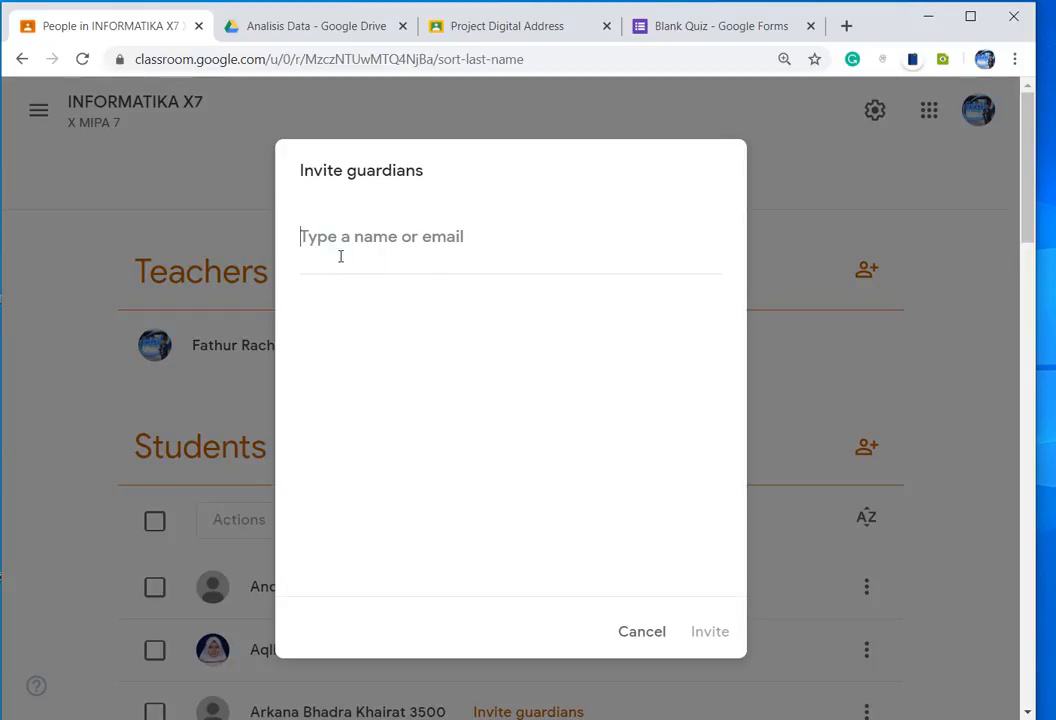
pyautogui.write('a')
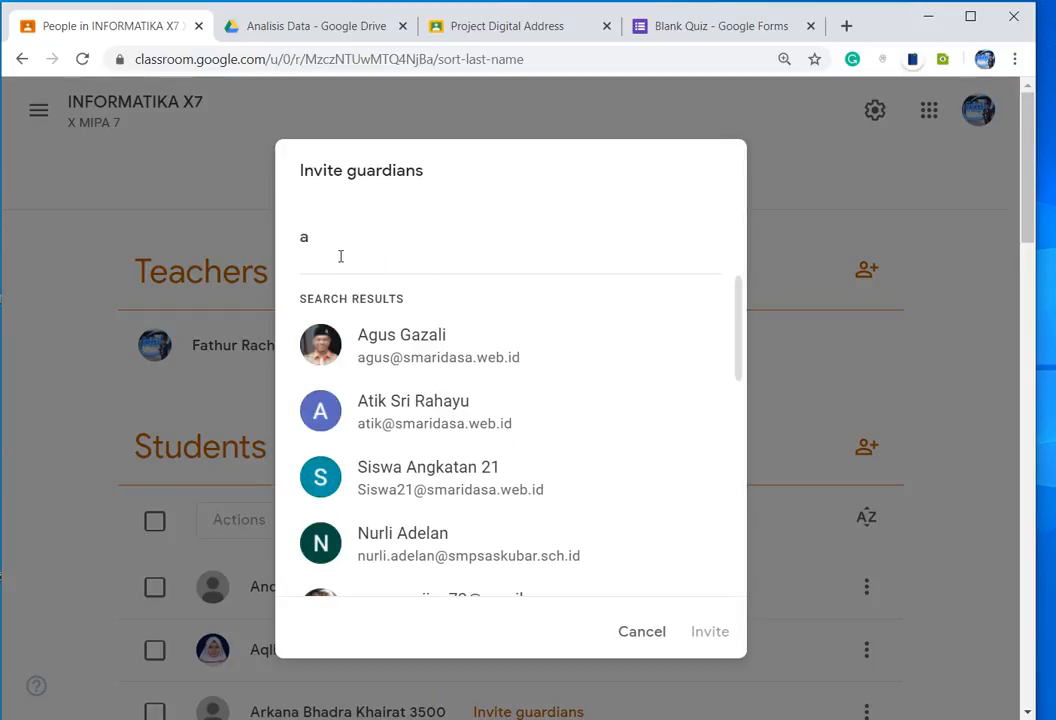
pyautogui.press('BackSpace')
pyautogui.click(642, 631)
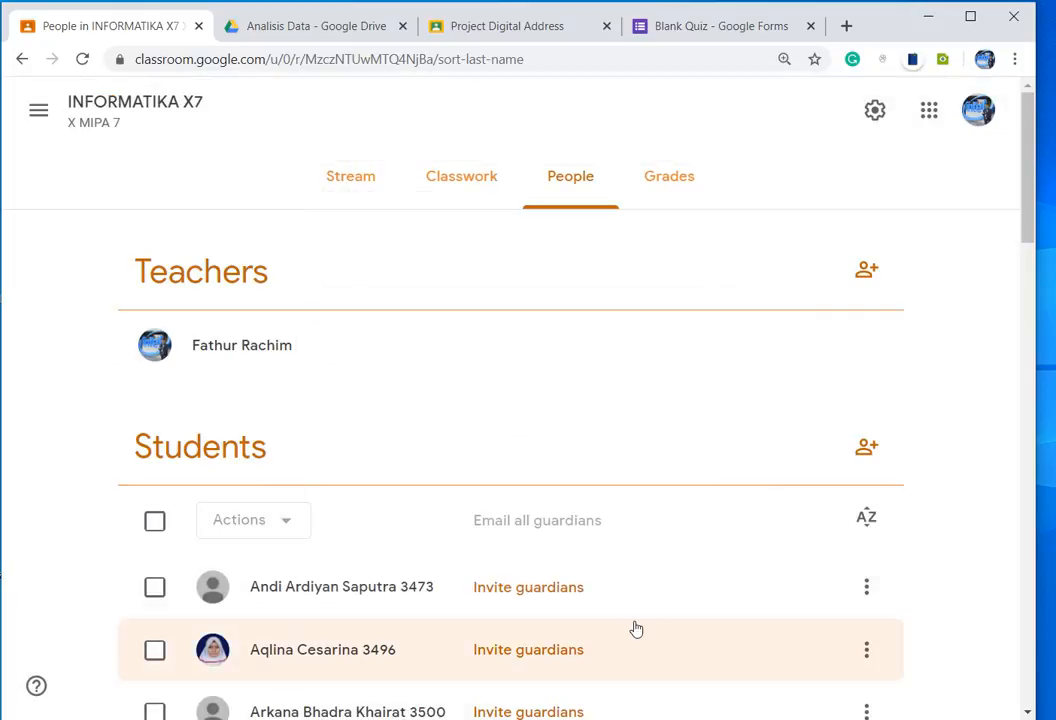